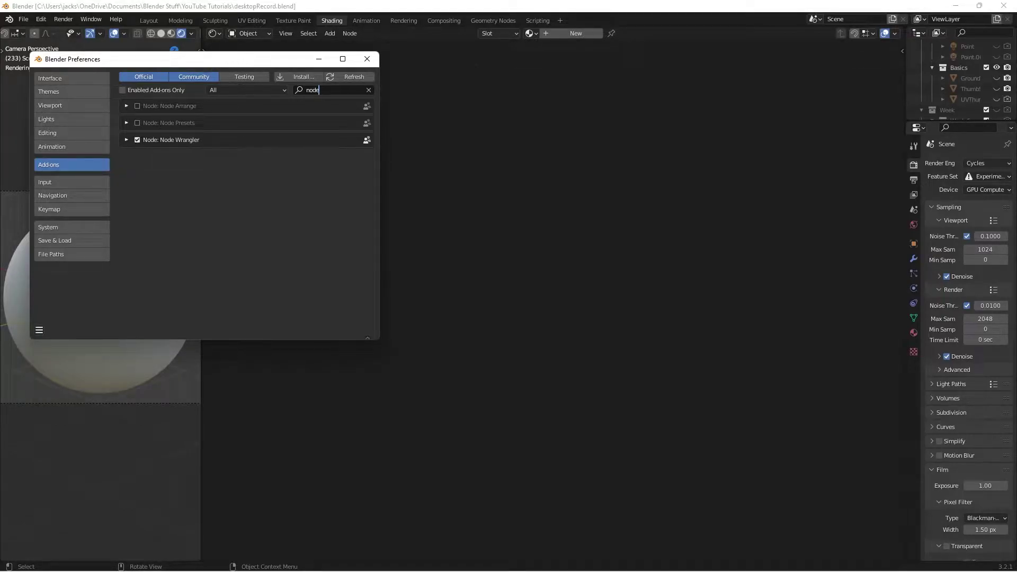
# Step: Close the preferences window and create a new material named redSandstone for the icosphere
pyautogui.click(368, 59)
pyautogui.click(192, 34)
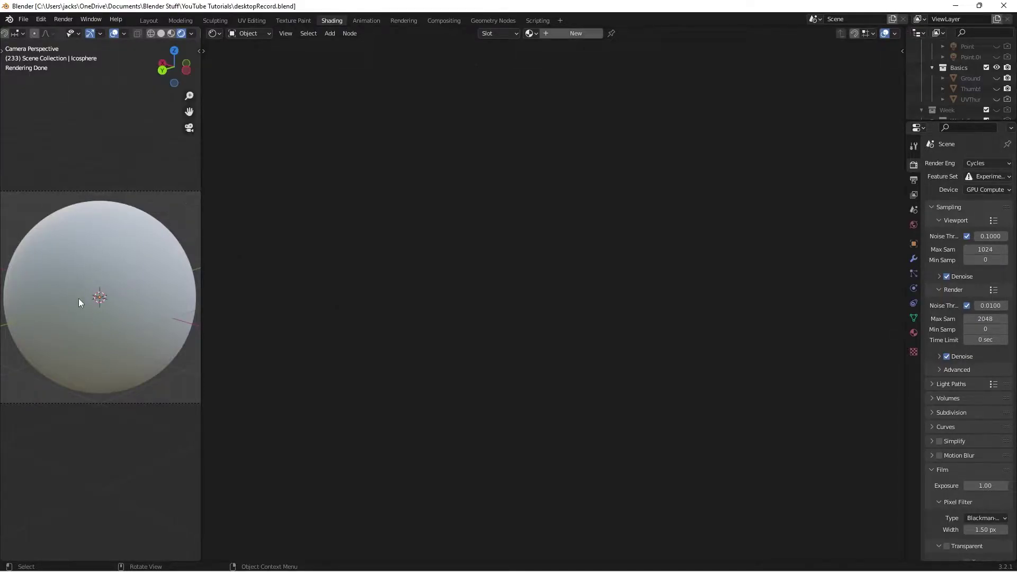
pyautogui.click(568, 34)
pyautogui.click(568, 34)
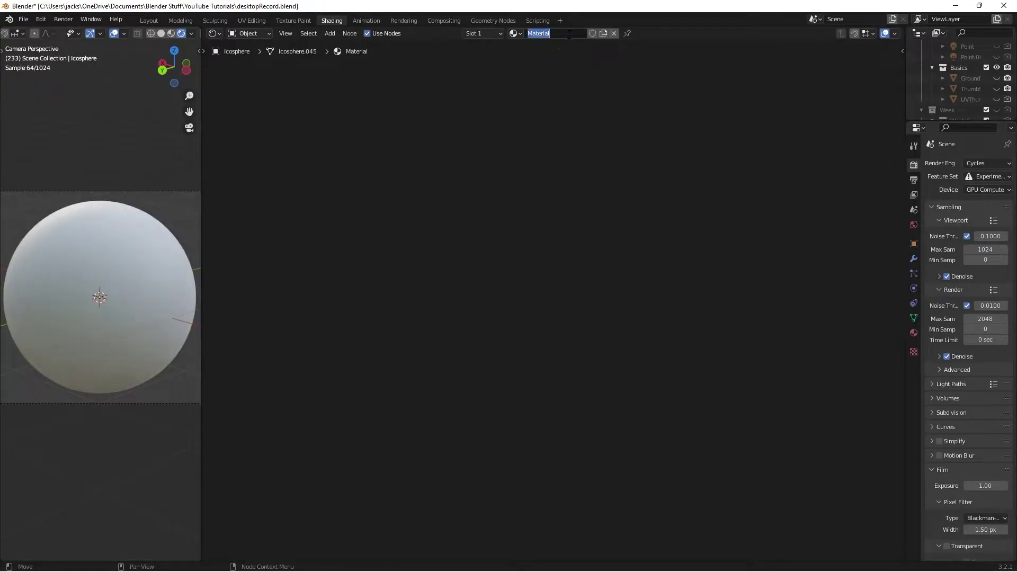
pyautogui.write('redSandstone')
pyautogui.press('Return')
# Step: Add a Musgrave Texture node and place it well before the Principled BSDF node
pyautogui.scroll(-5, 649, 240)
pyautogui.moveTo(749, 243); pyautogui.dragTo(523, 249, button='middle')
pyautogui.scroll(10, 524, 249)
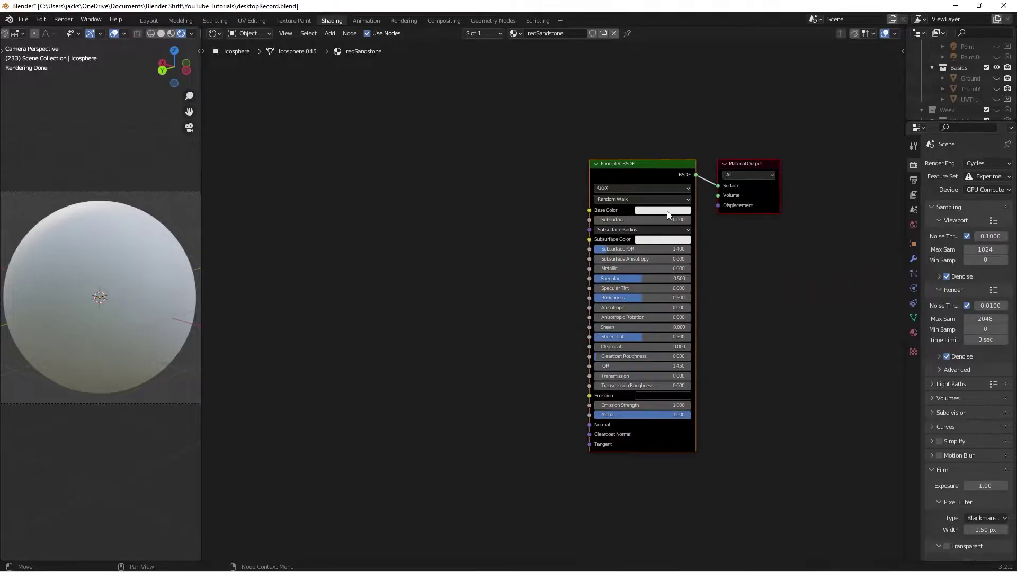
pyautogui.scroll(-3, 419, 296)
pyautogui.hotkey('shift', 'a')
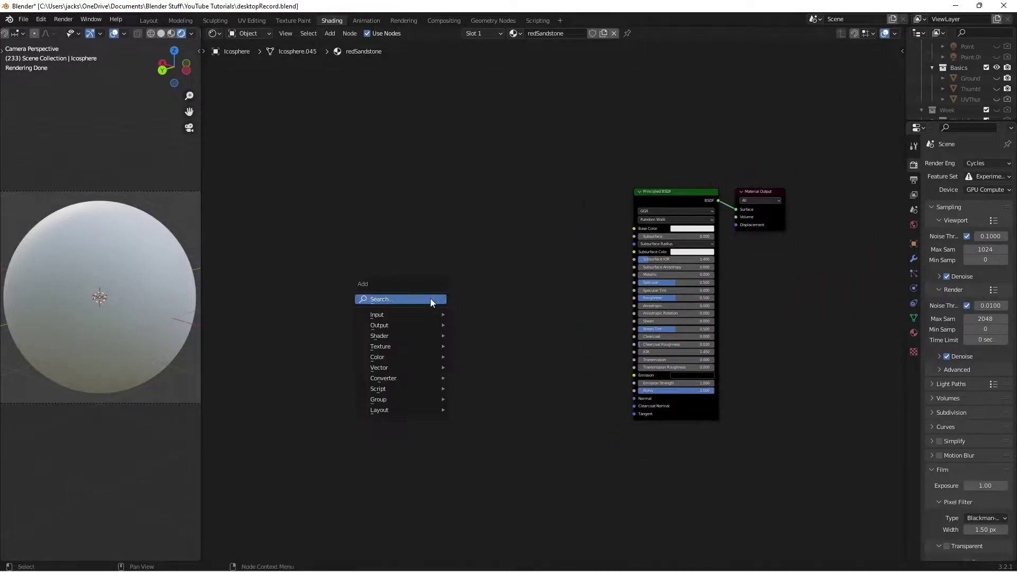
pyautogui.click(431, 299)
pyautogui.write('mus')
pyautogui.press('Return')
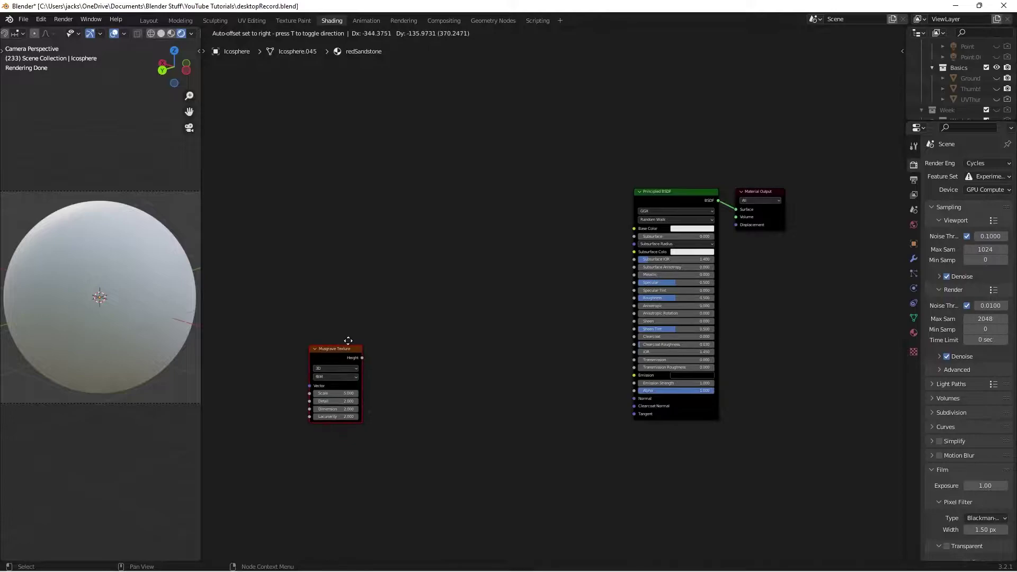
pyautogui.click(354, 338)
pyautogui.moveTo(339, 309); pyautogui.dragTo(450, 285, button='middle')
pyautogui.moveTo(448, 332); pyautogui.dragTo(400, 312)
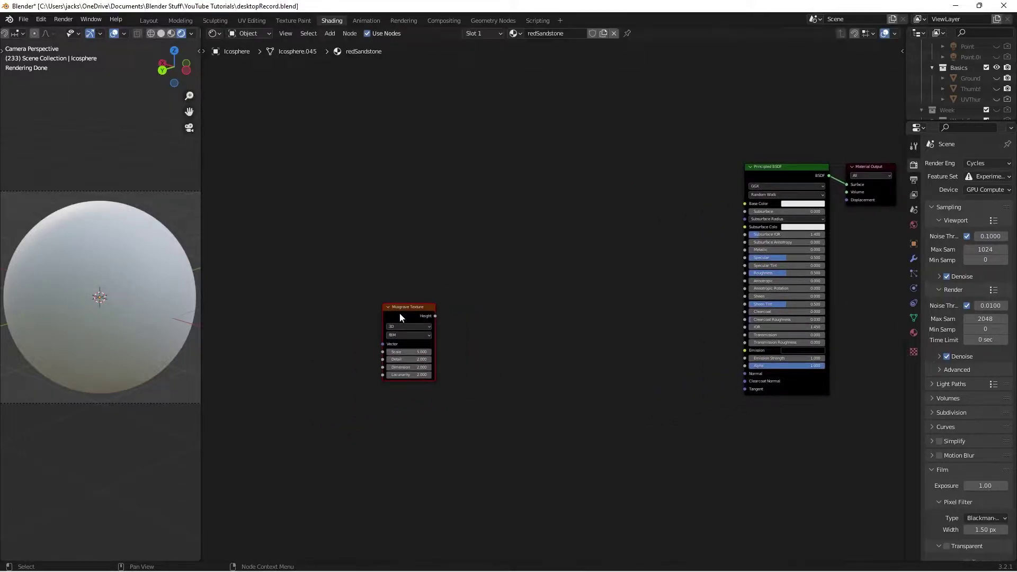
# Step: Add Texture Coordinate and Mapping nodes feeding the Musgrave Texture, and preview the texture on the sphere
pyautogui.hotkey('ctrl', 't')
pyautogui.moveTo(433, 301); pyautogui.dragTo(495, 273, button='middle')
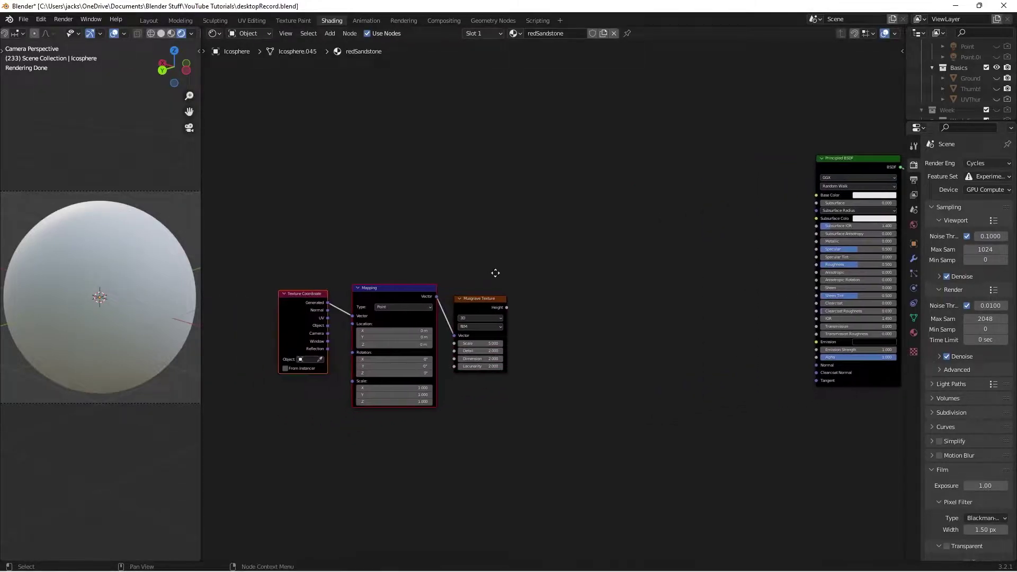
pyautogui.click(340, 298)
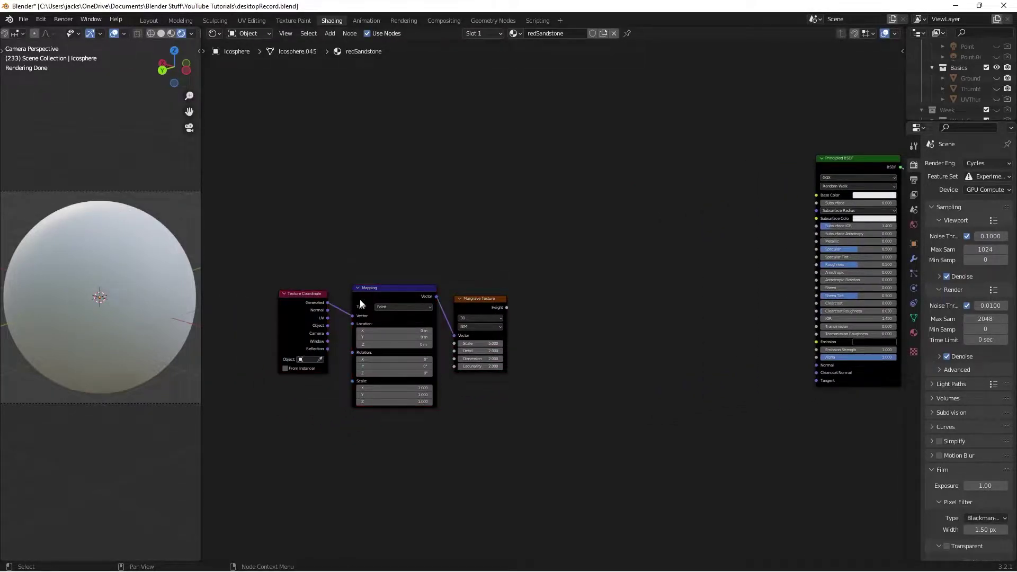
pyautogui.keyDown('ctrl'); pyautogui.keyDown('shift'); pyautogui.click(478, 303); pyautogui.keyUp('shift'); pyautogui.keyUp('ctrl')
pyautogui.moveTo(478, 303); pyautogui.dragTo(508, 311)
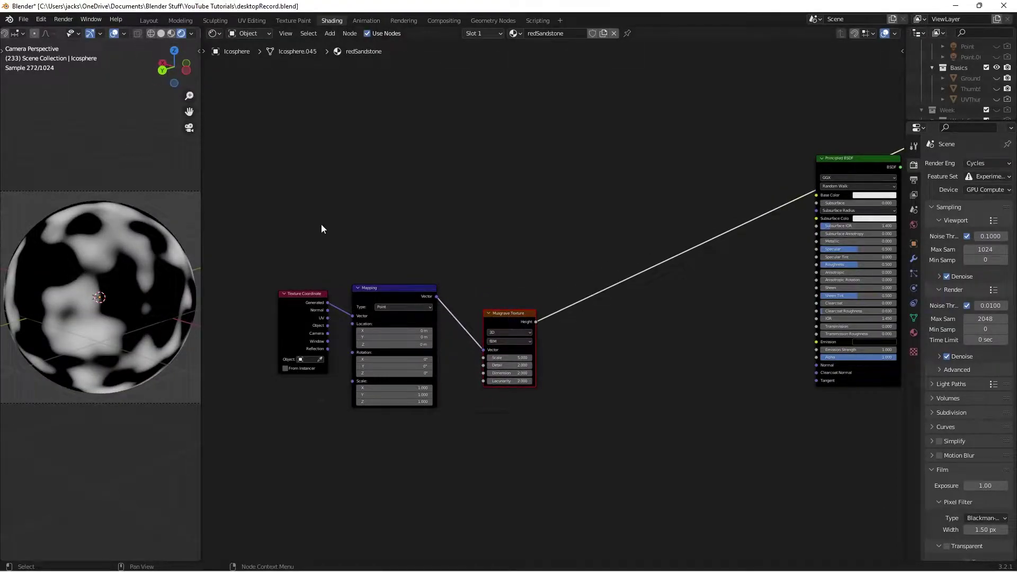
# Step: Drive the Mapping node's Vector input from the Texture Coordinate's Object output
pyautogui.scroll(3, 454, 196)
pyautogui.moveTo(400, 295); pyautogui.dragTo(426, 250)
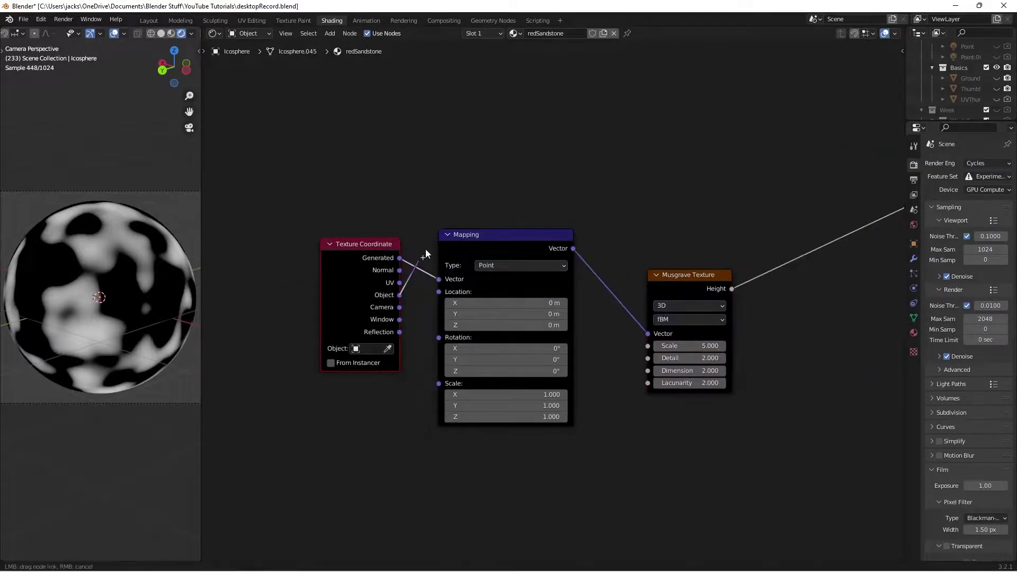
pyautogui.moveTo(444, 284); pyautogui.dragTo(440, 279)
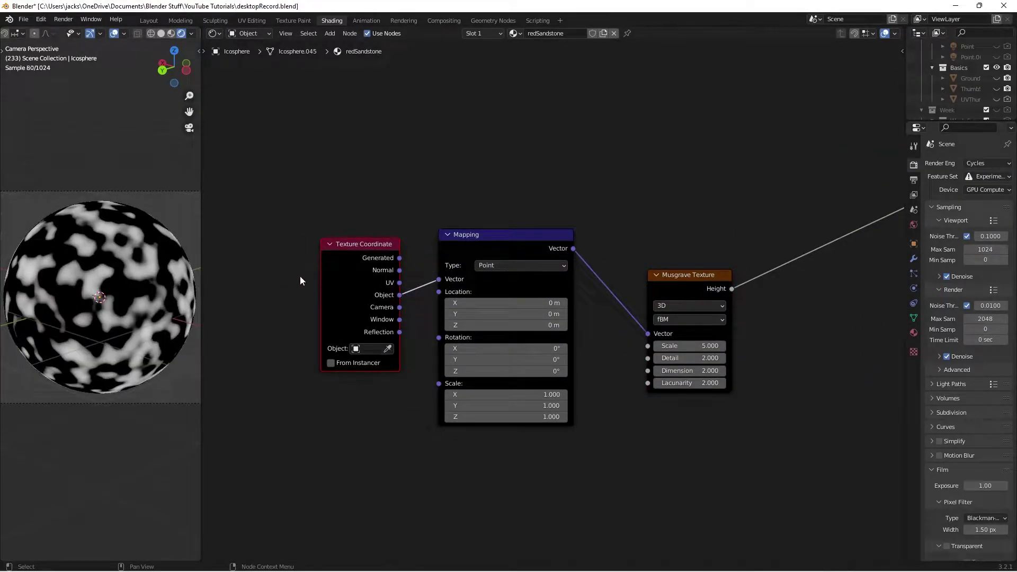
# Step: Space out the node layout by moving the Texture Coordinate and Mapping nodes up and away, and the Musgrave Texture below them
pyautogui.moveTo(328, 204); pyautogui.dragTo(528, 355)
pyautogui.scroll(-4, 520, 354)
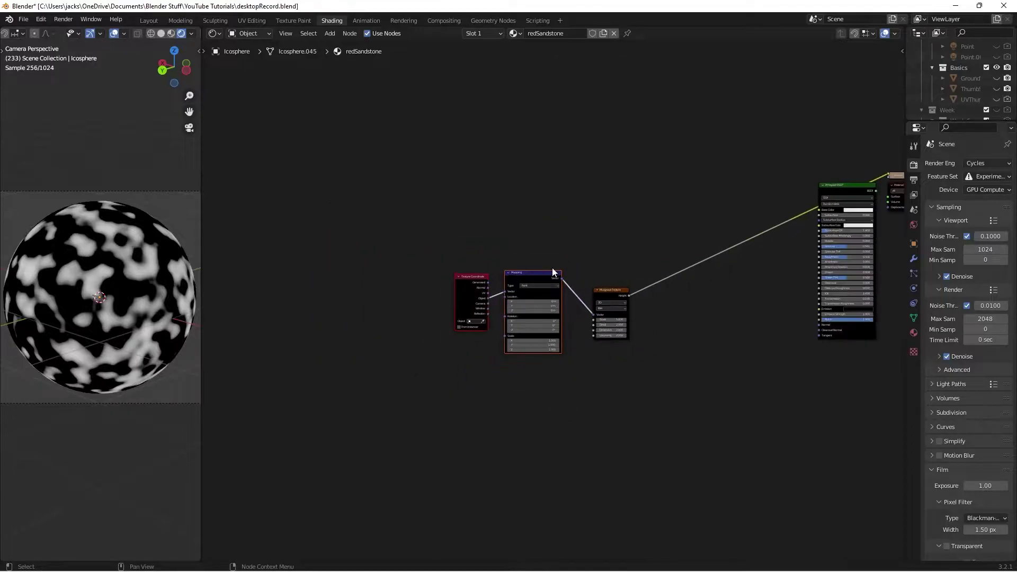
pyautogui.moveTo(534, 298); pyautogui.dragTo(396, 227)
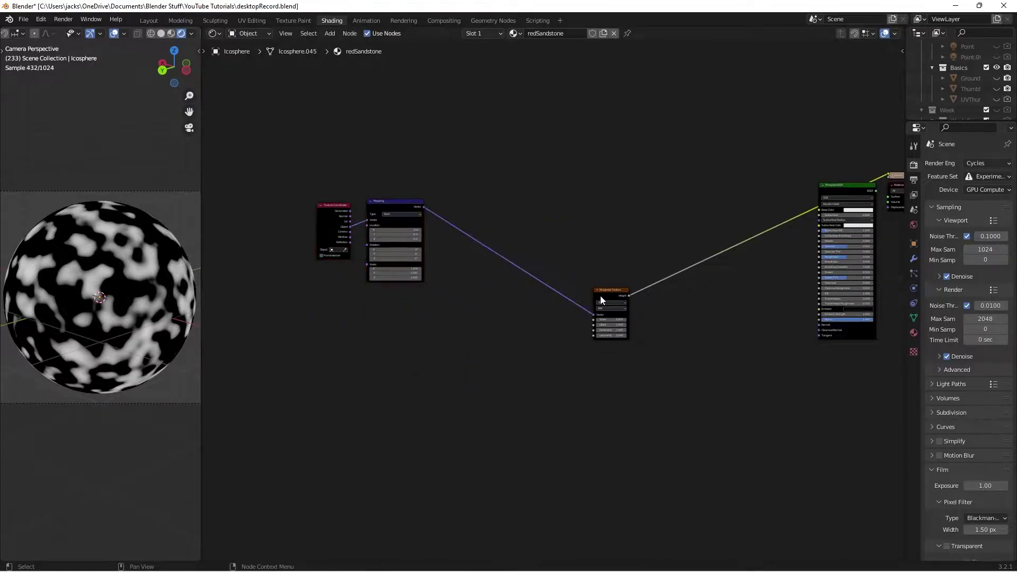
pyautogui.moveTo(598, 302); pyautogui.dragTo(475, 407)
# Step: Set the Musgrave Texture's Scale to 1, Detail to 10 and Dimension to 1, and save the file
pyautogui.scroll(4, 545, 232)
pyautogui.moveTo(518, 363); pyautogui.dragTo(564, 235, button='middle')
pyautogui.scroll(2, 564, 237)
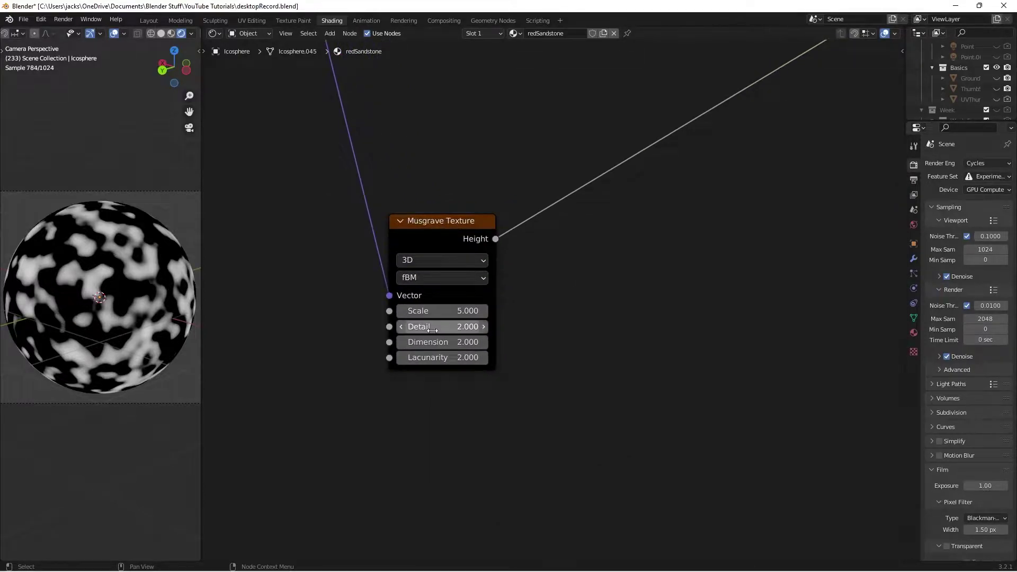
pyautogui.doubleClick(441, 311)
pyautogui.write('1')
pyautogui.press('Return')
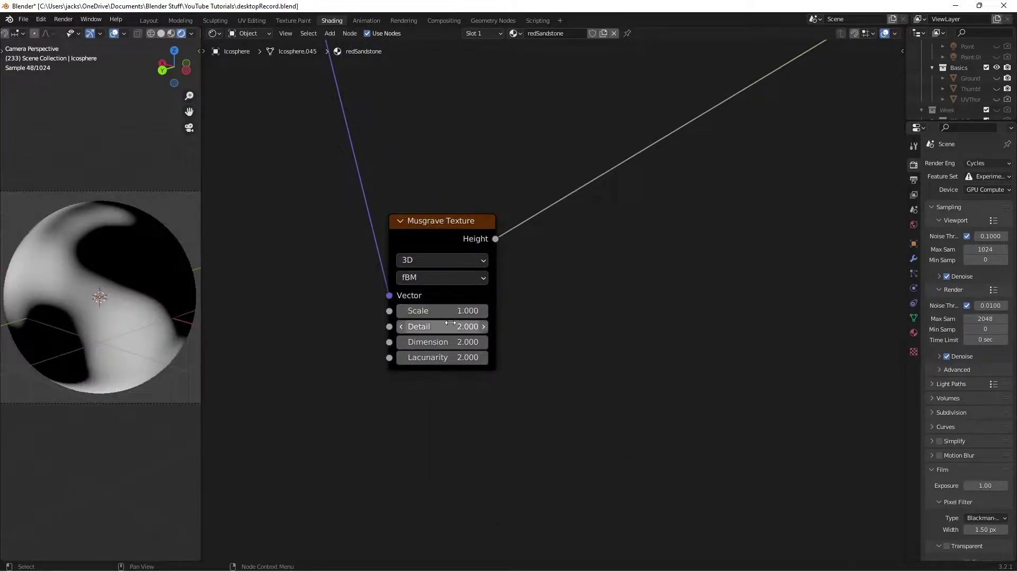
pyautogui.doubleClick(441, 326)
pyautogui.write('10')
pyautogui.press('Return')
pyautogui.doubleClick(446, 342)
pyautogui.write('1')
pyautogui.press('Return')
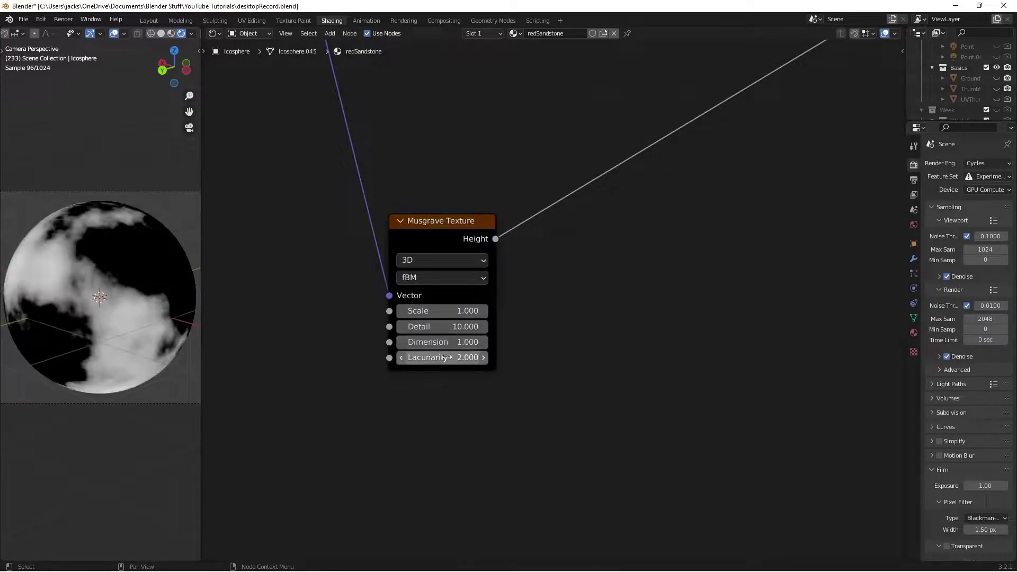
pyautogui.click(421, 226)
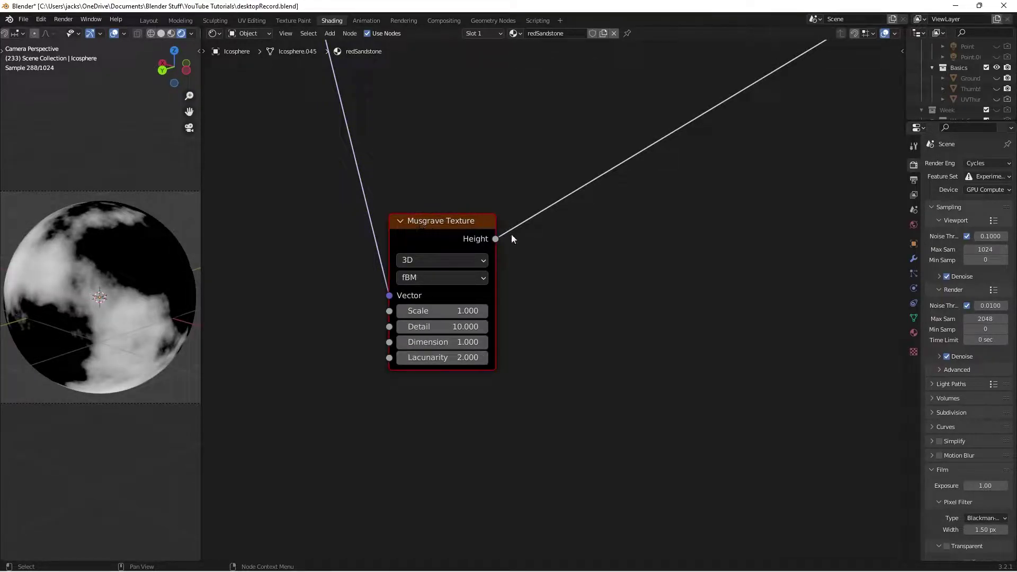
pyautogui.hotkey('ctrl', 's')
# Step: Add an Add math node beside the Musgrave Texture and connect the texture's Height to its first value
pyautogui.click(582, 263)
pyautogui.moveTo(629, 266); pyautogui.dragTo(538, 281, button='middle')
pyautogui.scroll(-1, 541, 278)
pyautogui.hotkey('shift', 'a')
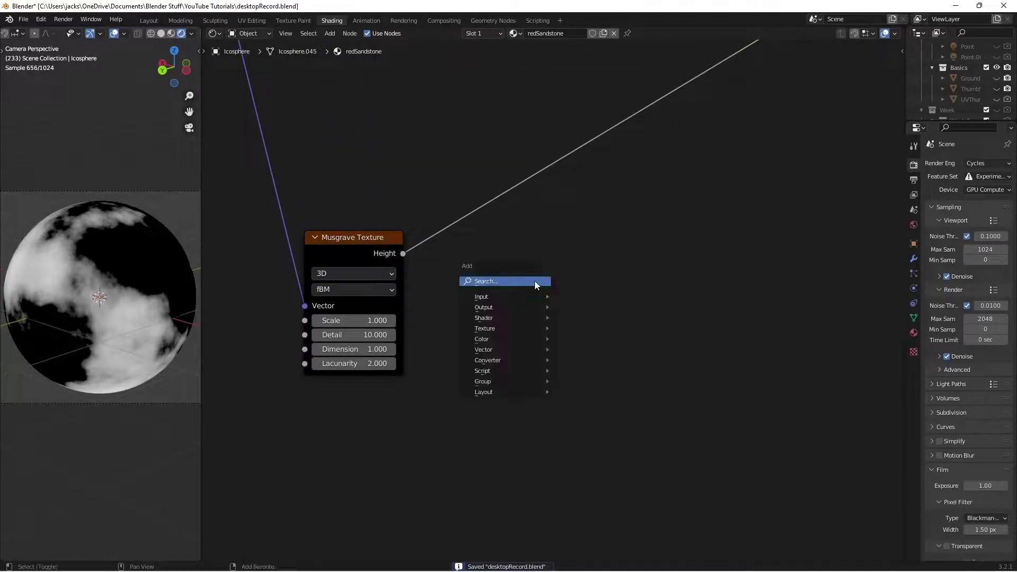
pyautogui.write('add')
pyautogui.press('Return')
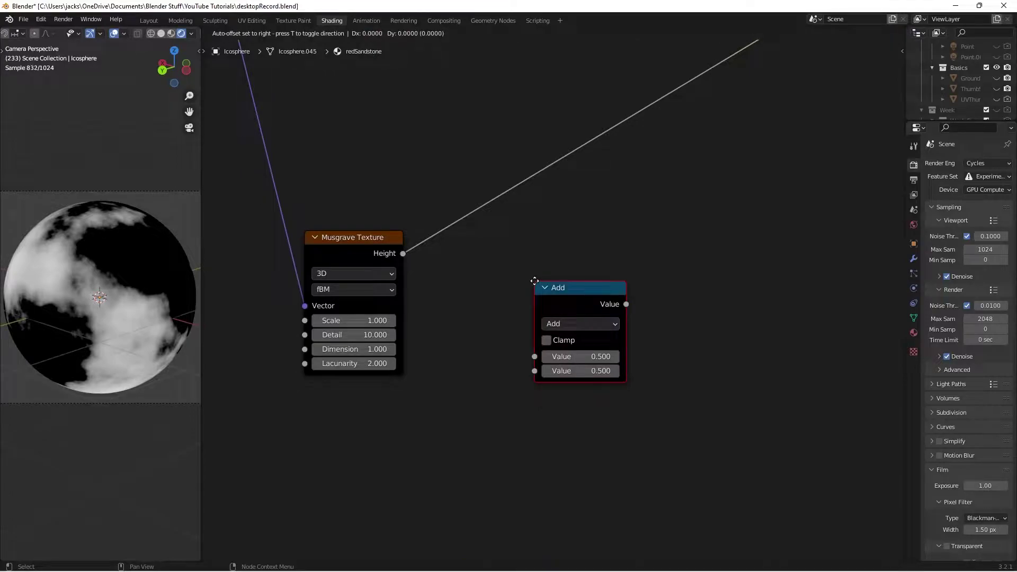
pyautogui.click(475, 255)
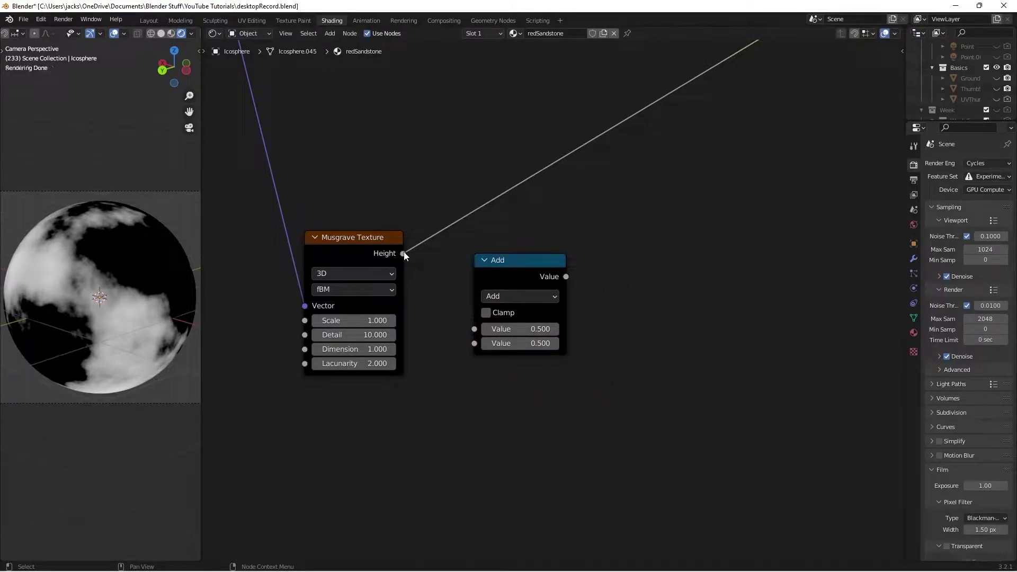
pyautogui.moveTo(403, 254); pyautogui.dragTo(477, 332)
pyautogui.moveTo(494, 272); pyautogui.dragTo(459, 247)
# Step: Change the math node to Less Than with a threshold of 0.025 and preview its output on the sphere
pyautogui.click(476, 270)
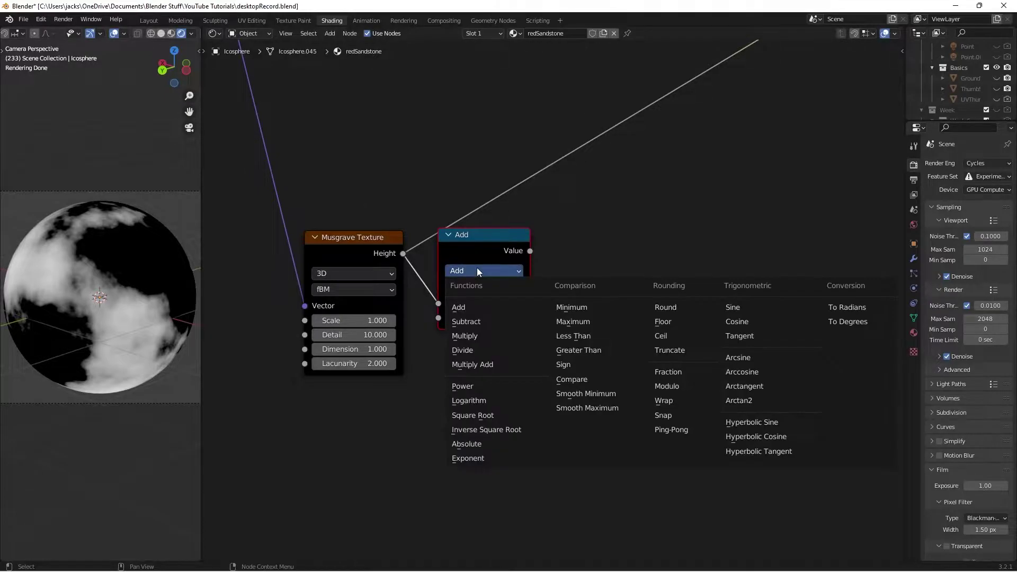
pyautogui.click(572, 336)
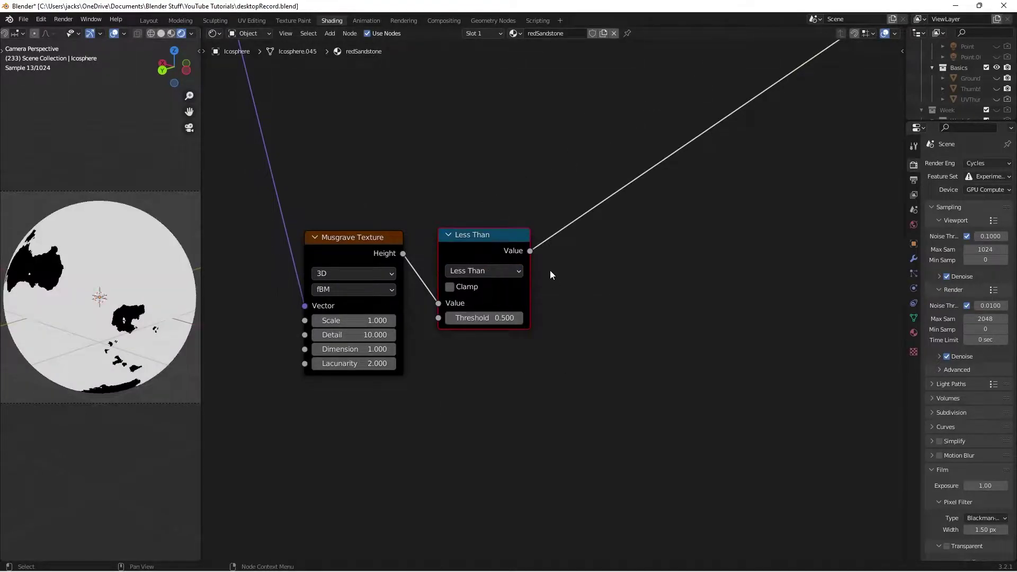
pyautogui.click(490, 318)
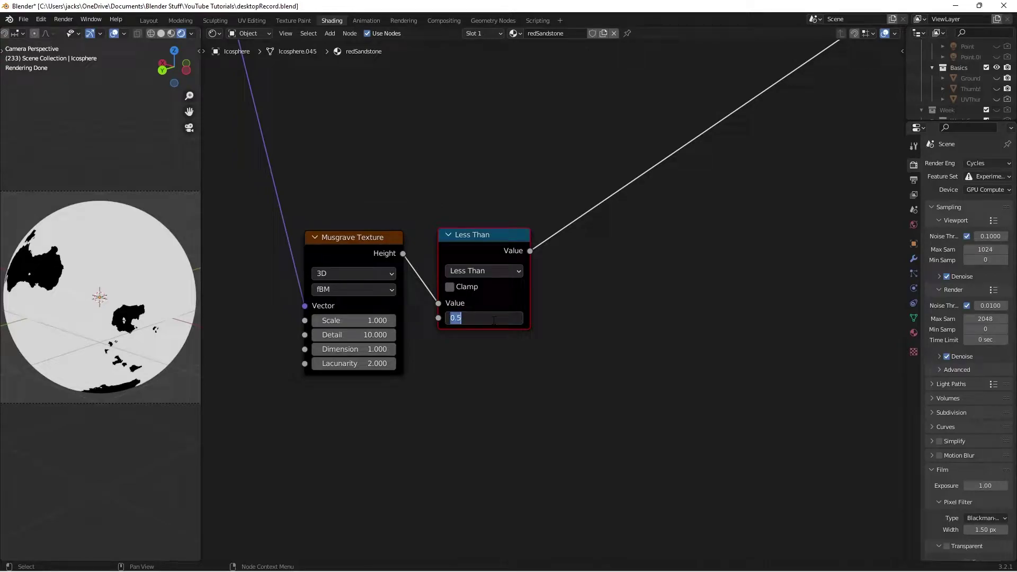
pyautogui.write('.025')
pyautogui.press('Return')
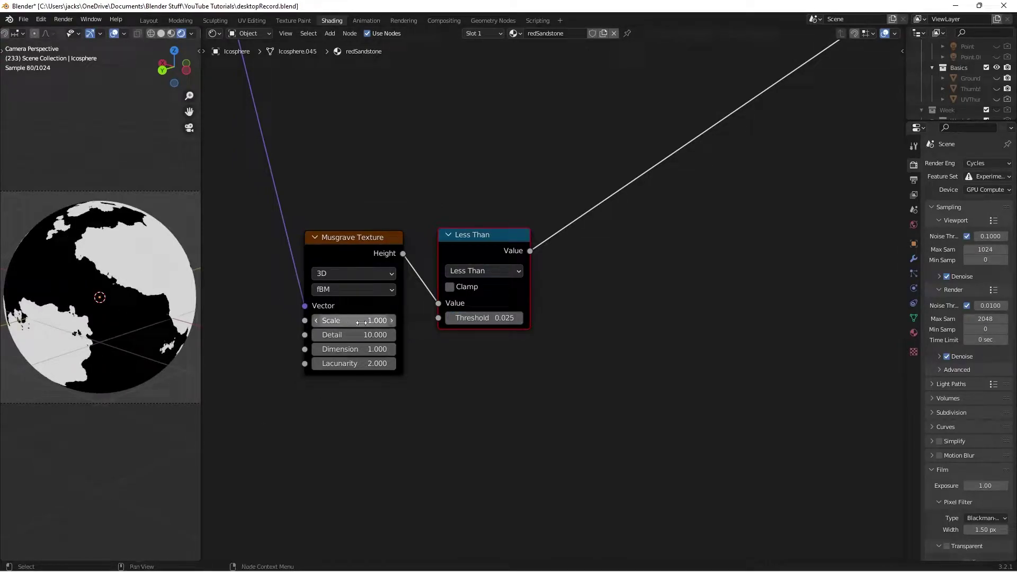
pyautogui.moveTo(470, 255); pyautogui.dragTo(465, 256)
# Step: Add a Mix color node after the Less Than node
pyautogui.click(609, 296)
pyautogui.hotkey('shift', 'a')
pyautogui.click(630, 309)
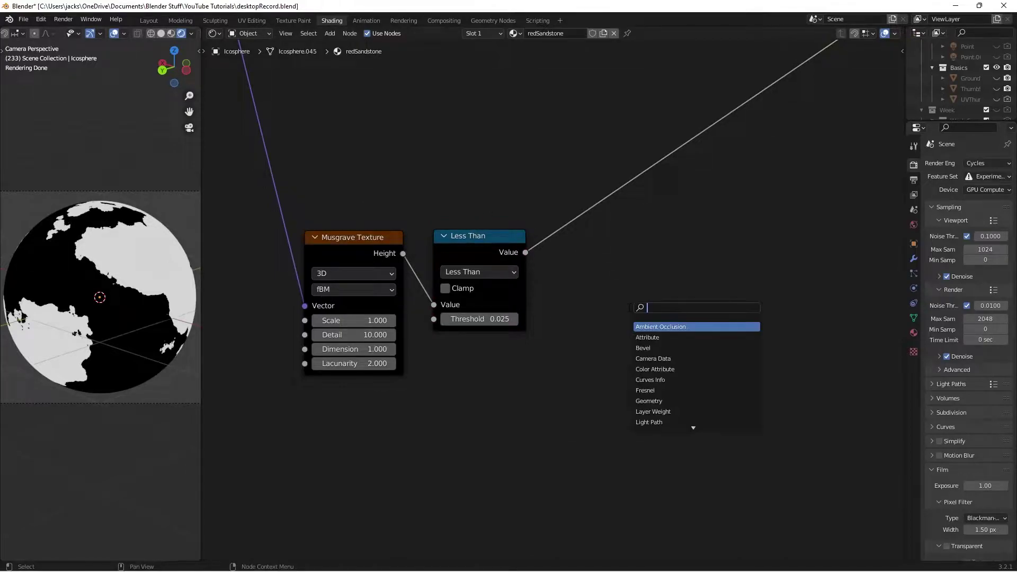
pyautogui.write('mix')
pyautogui.press('Return')
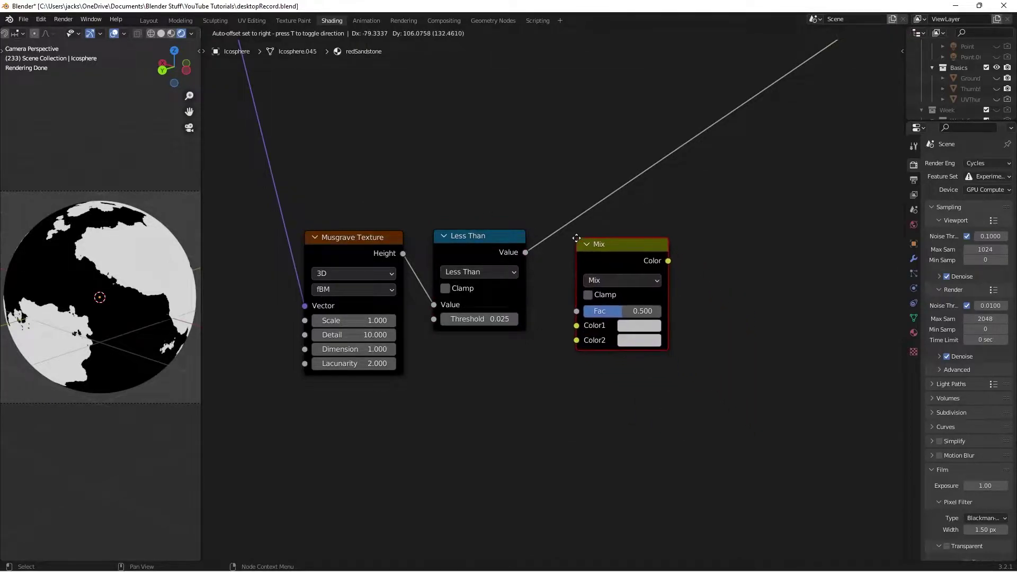
pyautogui.click(576, 238)
# Step: Connect the Less Than value to the Mix node's Fac and the Musgrave Height to its Color2
pyautogui.moveTo(527, 253); pyautogui.dragTo(522, 295)
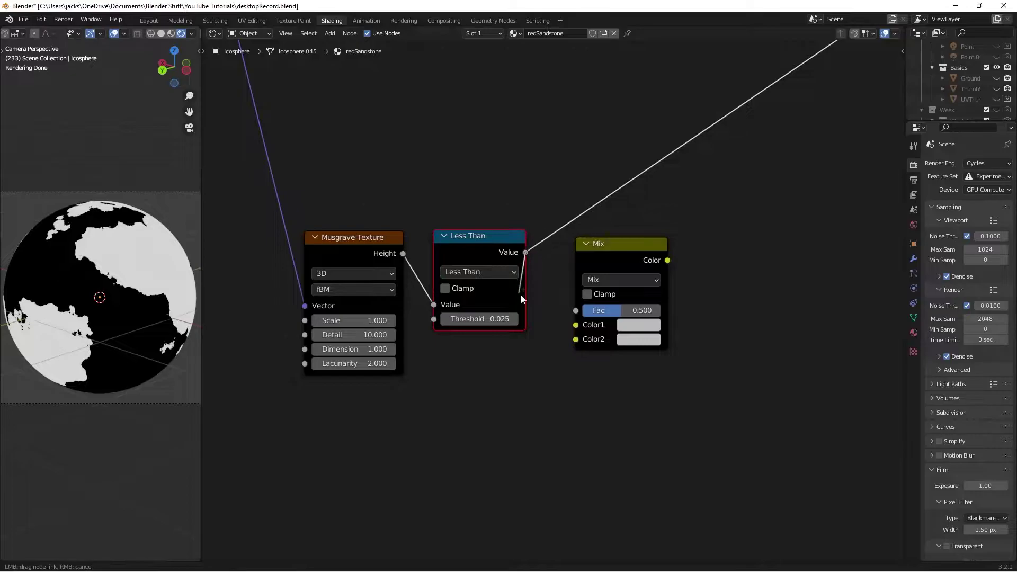
pyautogui.moveTo(584, 320); pyautogui.dragTo(577, 324)
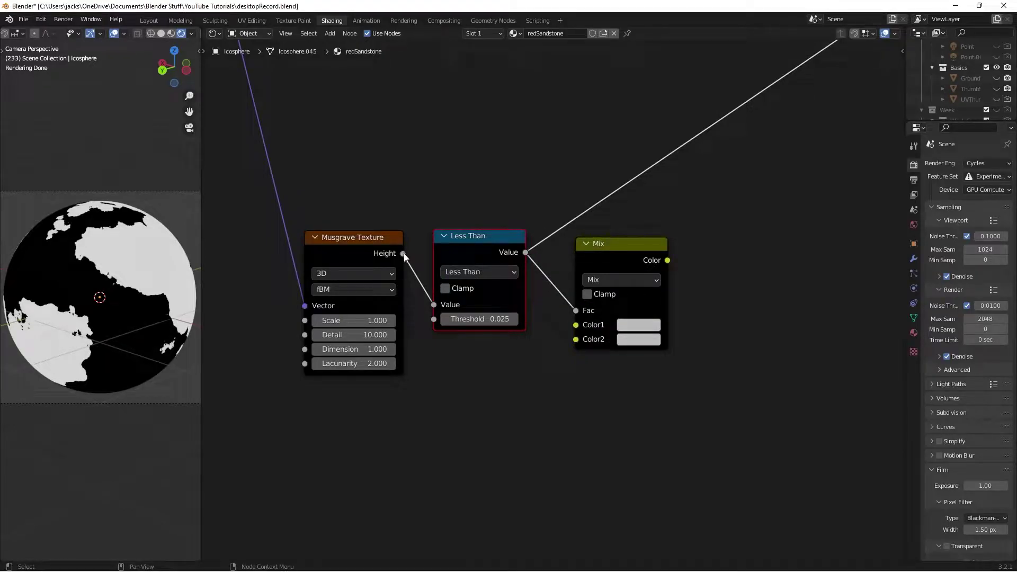
pyautogui.moveTo(404, 254); pyautogui.dragTo(587, 340)
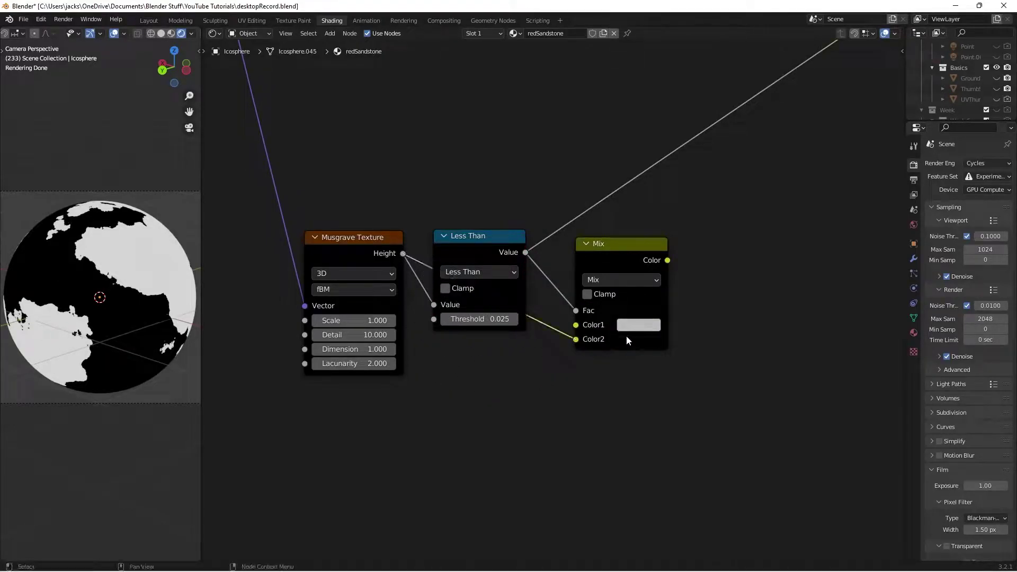
# Step: Set the Mix node's Color1 to white and preview the Mix output on the sphere
pyautogui.click(644, 325)
pyautogui.moveTo(730, 170); pyautogui.dragTo(731, 135)
pyautogui.keyDown('ctrl'); pyautogui.keyDown('shift'); pyautogui.click(628, 260); pyautogui.keyUp('shift'); pyautogui.keyUp('ctrl')
pyautogui.moveTo(628, 260); pyautogui.dragTo(616, 257)
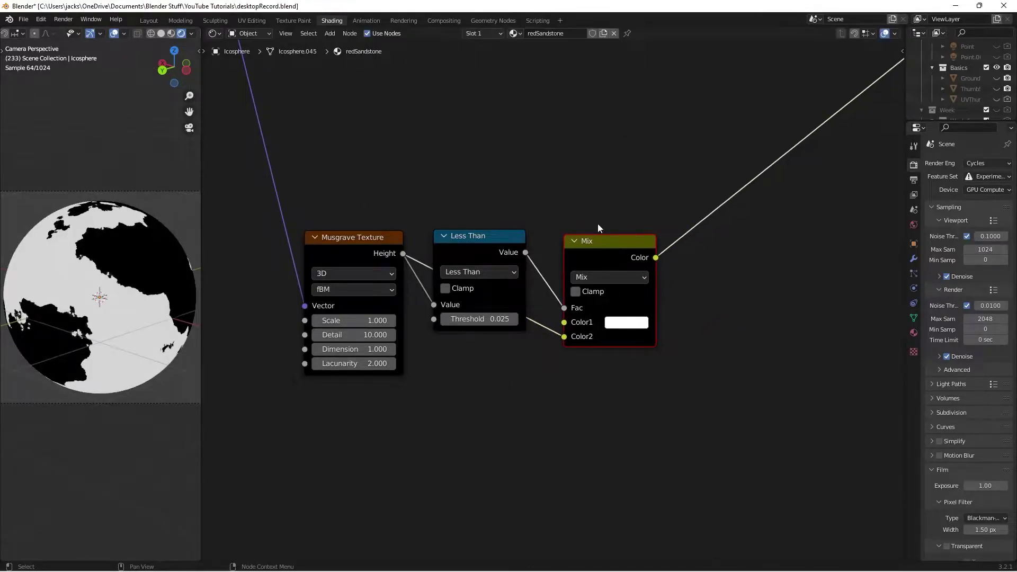
# Step: Compare the Musgrave Texture preview with the Mix output, leave Mix previewed, and save the file
pyautogui.keyDown('ctrl'); pyautogui.keyDown('shift'); pyautogui.click(351, 250); pyautogui.keyUp('shift'); pyautogui.keyUp('ctrl')
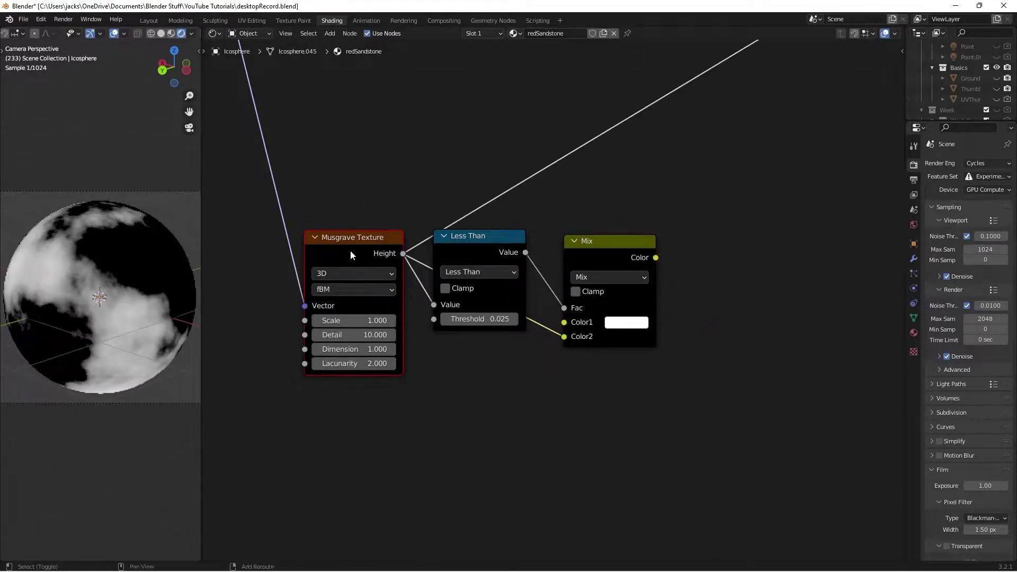
pyautogui.keyDown('ctrl'); pyautogui.keyDown('shift'); pyautogui.click(592, 254); pyautogui.keyUp('shift'); pyautogui.keyUp('ctrl')
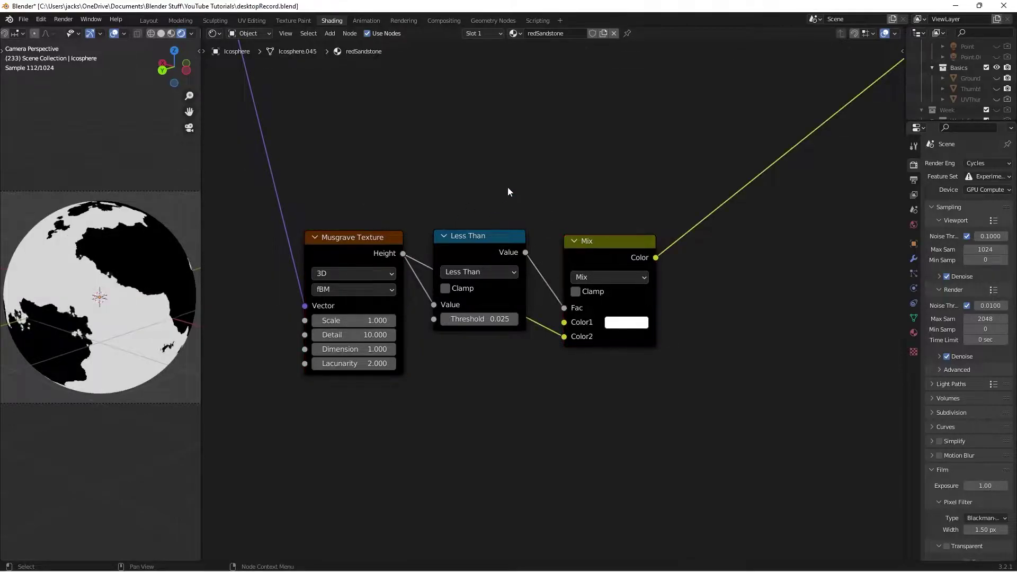
pyautogui.hotkey('ctrl', 's')
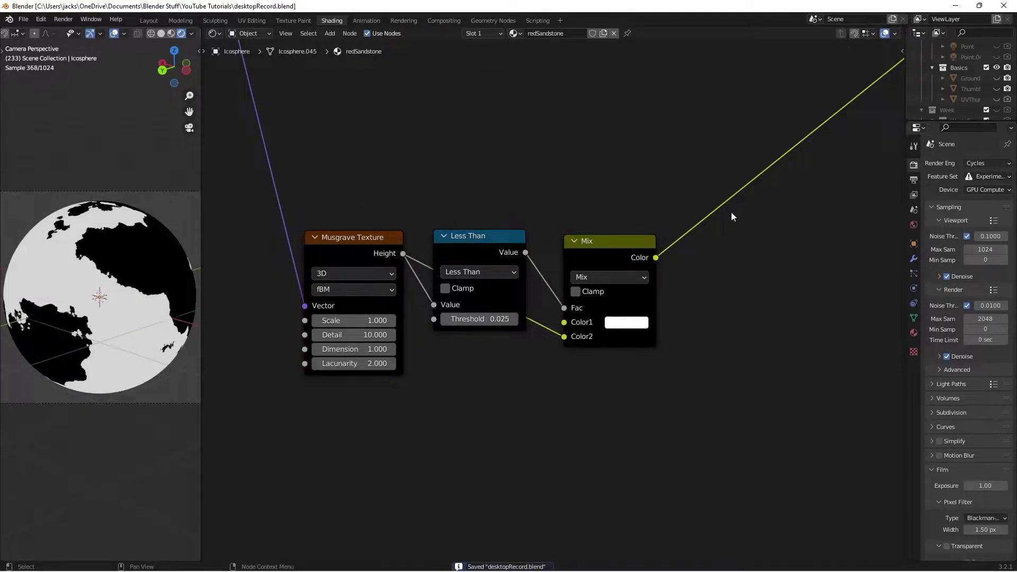
# Step: Insert a Map Range node into the link coming from the Mix node's Color output
pyautogui.moveTo(732, 212); pyautogui.dragTo(664, 215, button='middle')
pyautogui.hotkey('shift', 'a')
pyautogui.click(664, 215)
pyautogui.write('map')
pyautogui.press('Return')
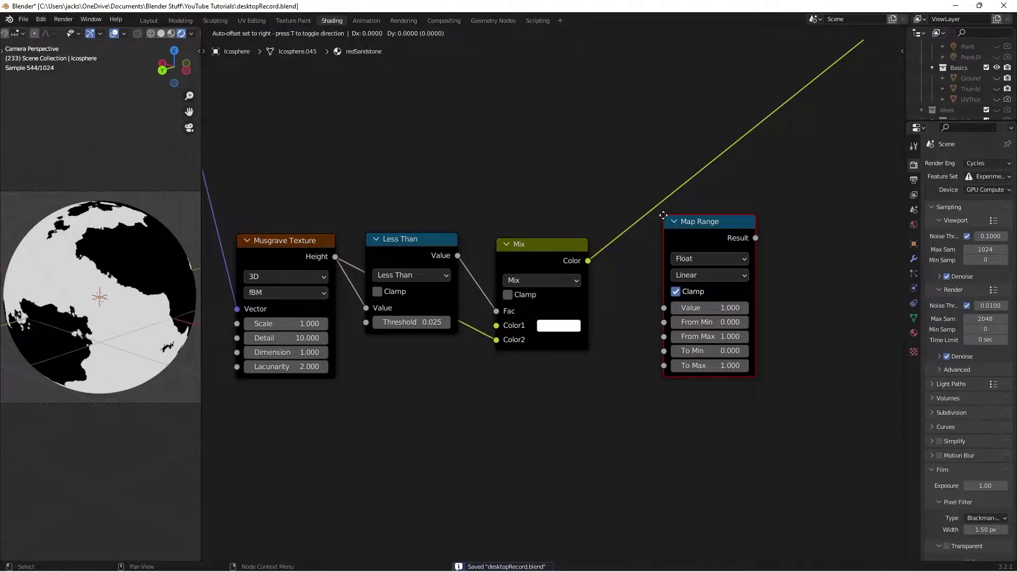
pyautogui.click(626, 230)
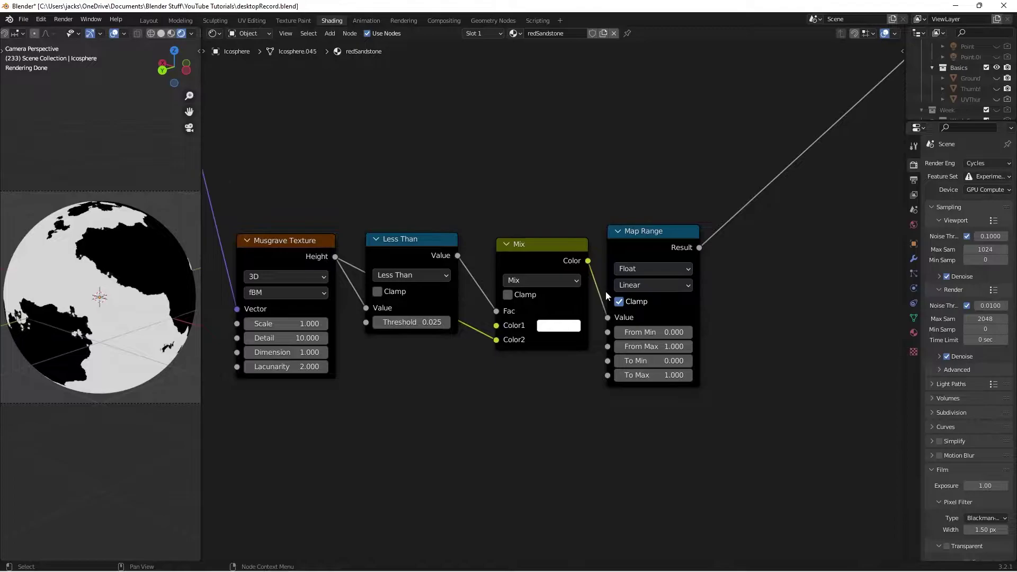
# Step: Move the Map Range node close beside the Mix node and save the file
pyautogui.moveTo(629, 233); pyautogui.dragTo(627, 244)
pyautogui.click(631, 212)
pyautogui.click(642, 255)
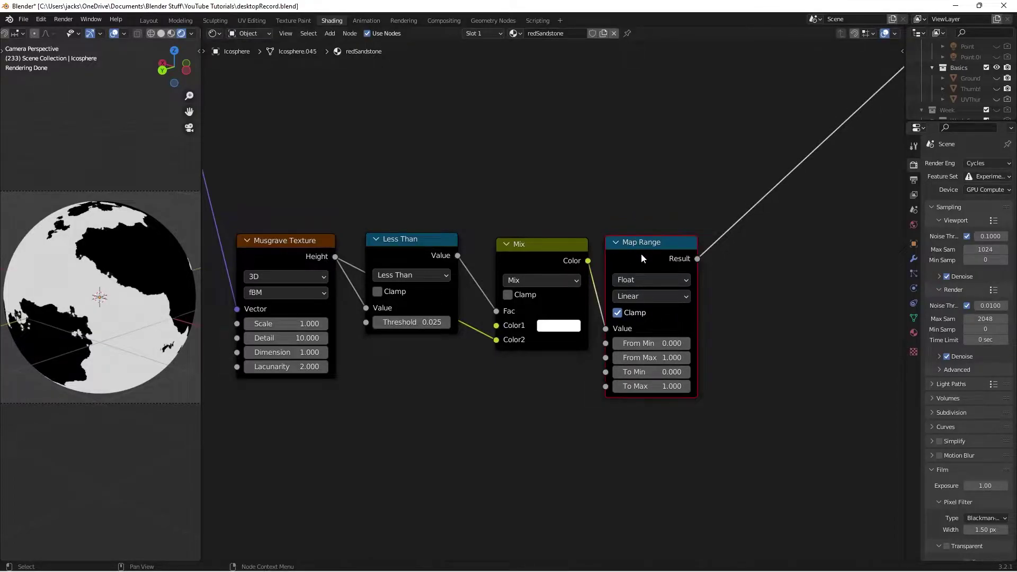
pyautogui.hotkey('ctrl', 's')
# Step: Move the whole Musgrave Texture, Less Than, Mix and Map Range row downward to make room above it
pyautogui.scroll(-2, 637, 214)
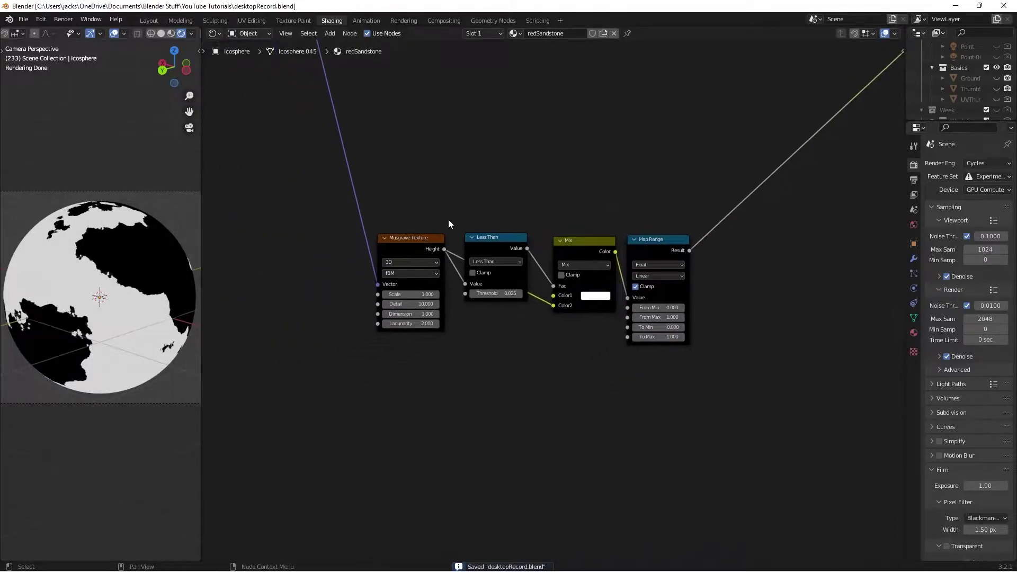
pyautogui.press('a')
pyautogui.press('g')
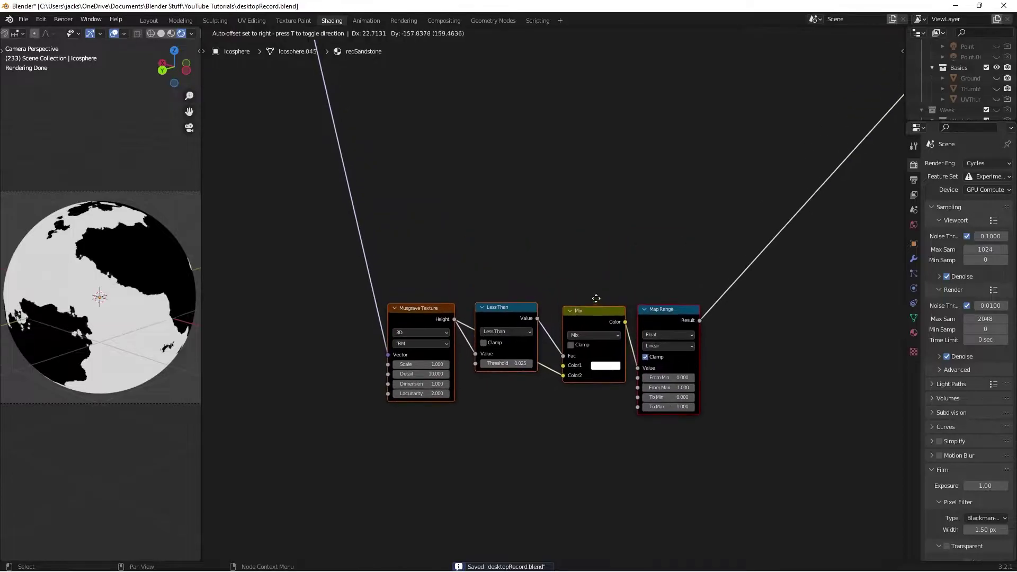
pyautogui.click(596, 298)
# Step: Duplicate the four-node Musgrave row twice with its vector input links kept, stacking the copies above the original
pyautogui.scroll(-2, 546, 239)
pyautogui.moveTo(418, 281); pyautogui.dragTo(694, 401)
pyautogui.hotkey('shift', 'd')
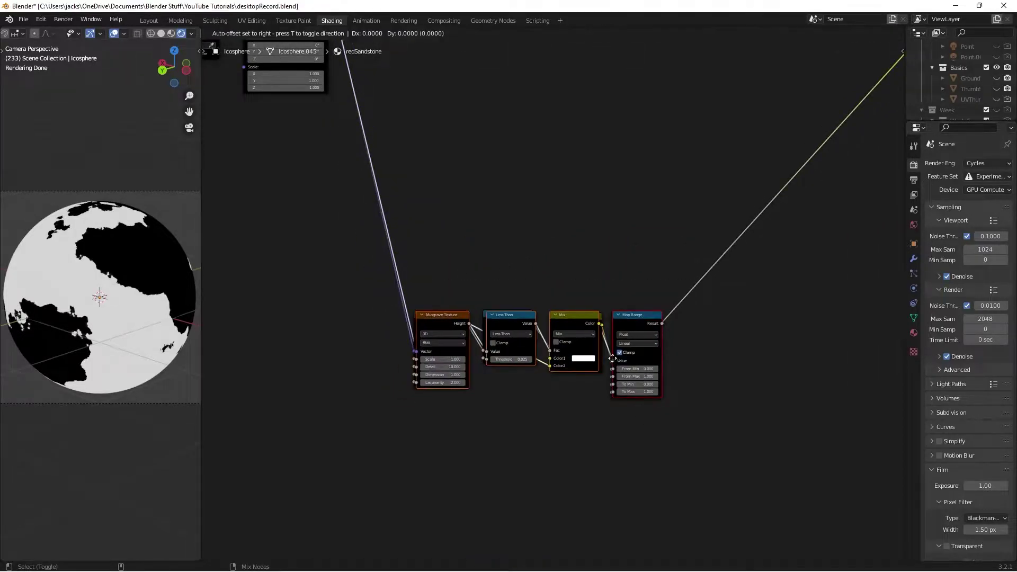
pyautogui.click(613, 251)
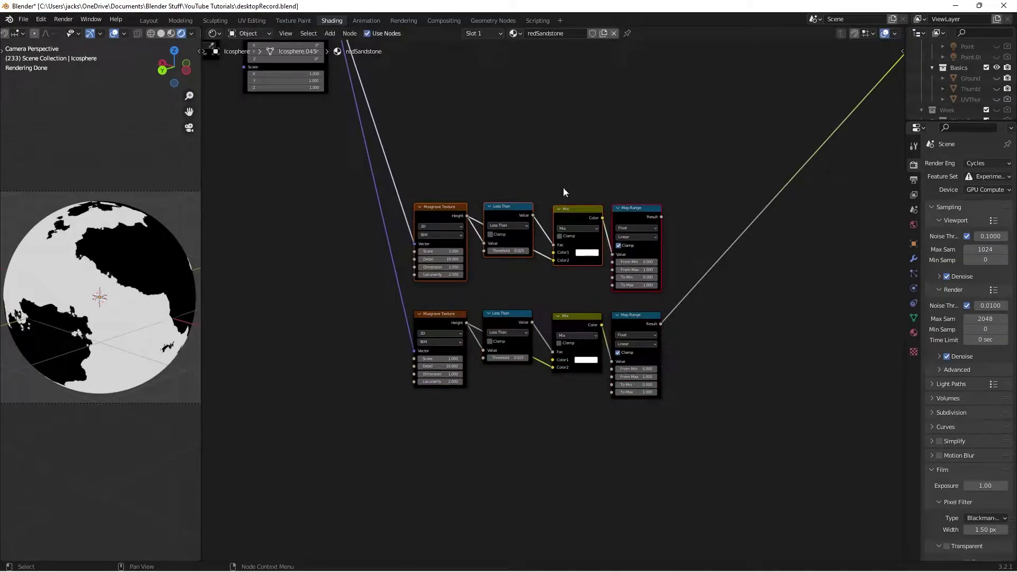
pyautogui.hotkey('shift', 'r')
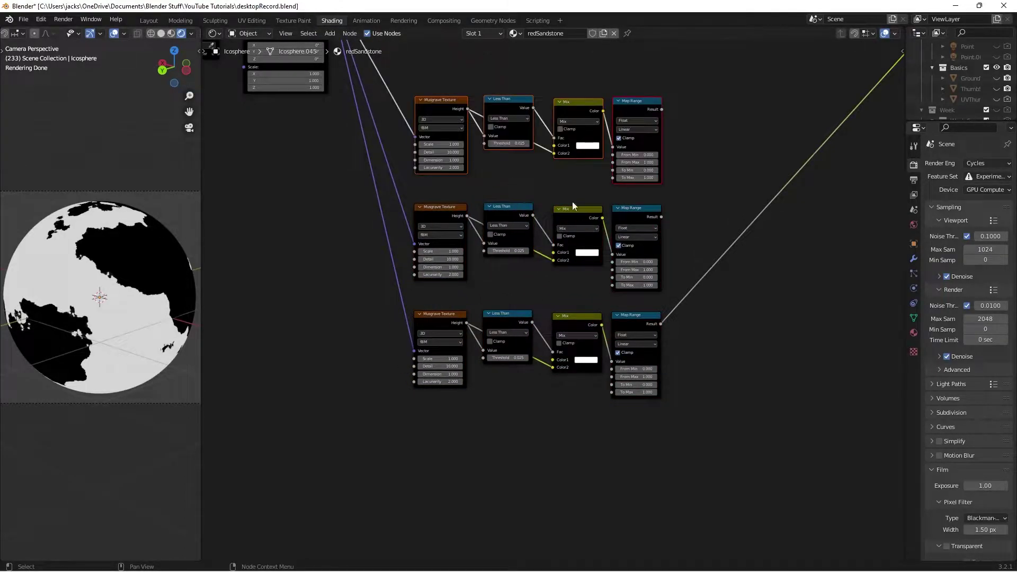
pyautogui.click(708, 172)
# Step: Set the Scale of the middle row's Musgrave Texture to 3
pyautogui.scroll(4, 686, 224)
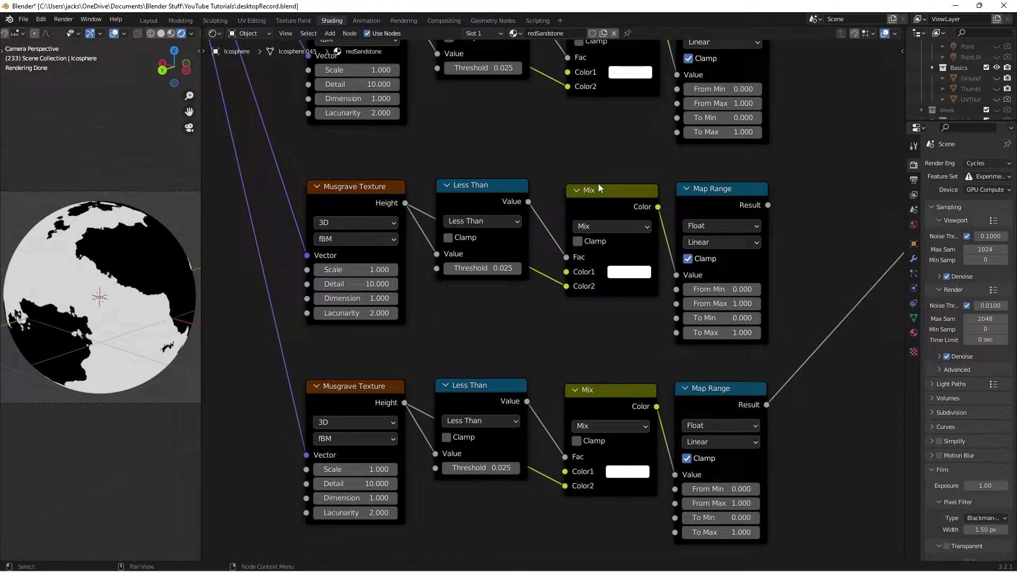
pyautogui.scroll(1, 599, 184)
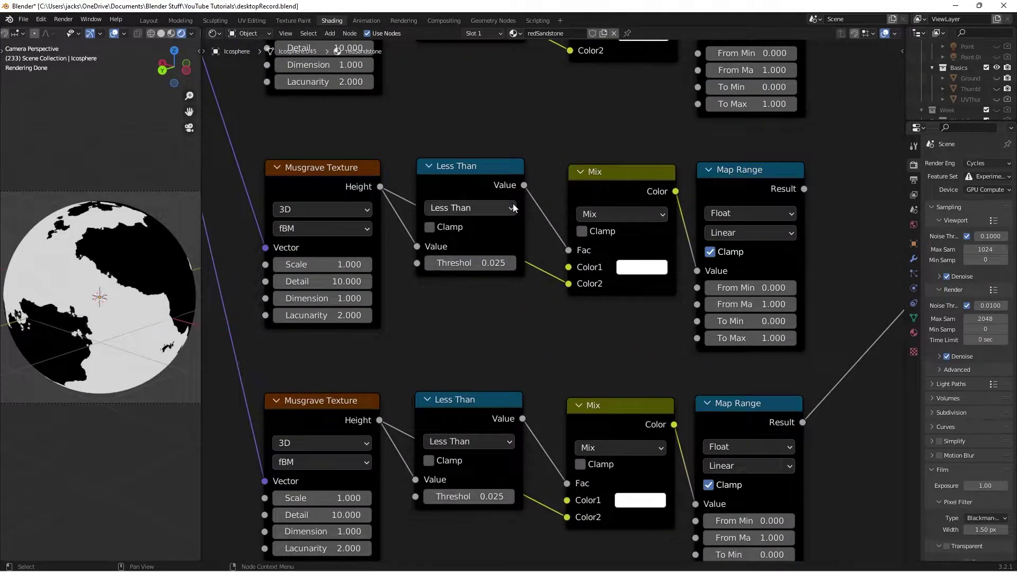
pyautogui.moveTo(513, 203); pyautogui.dragTo(497, 226, button='middle')
pyautogui.click(310, 289)
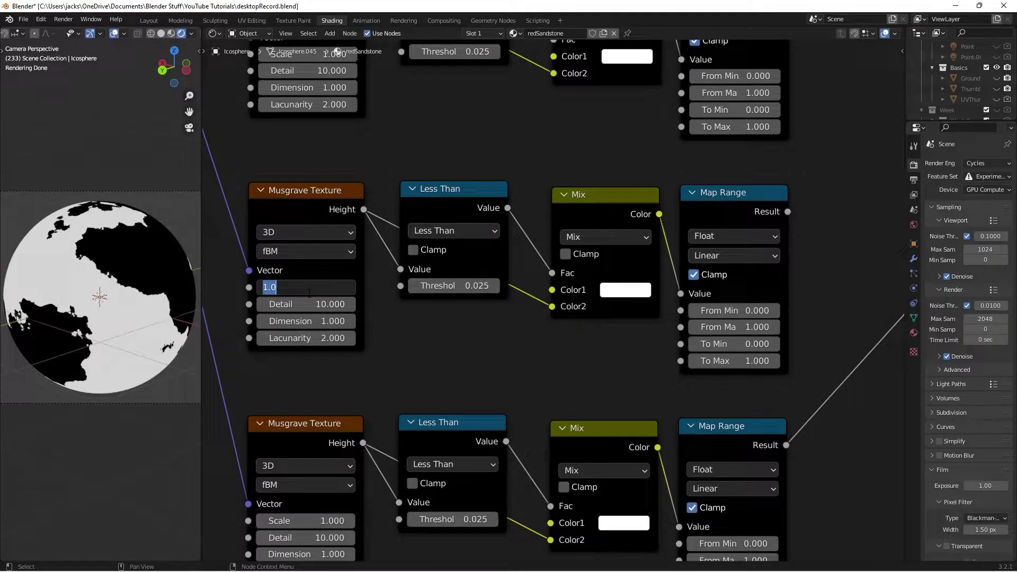
pyautogui.write('3')
pyautogui.press('Return')
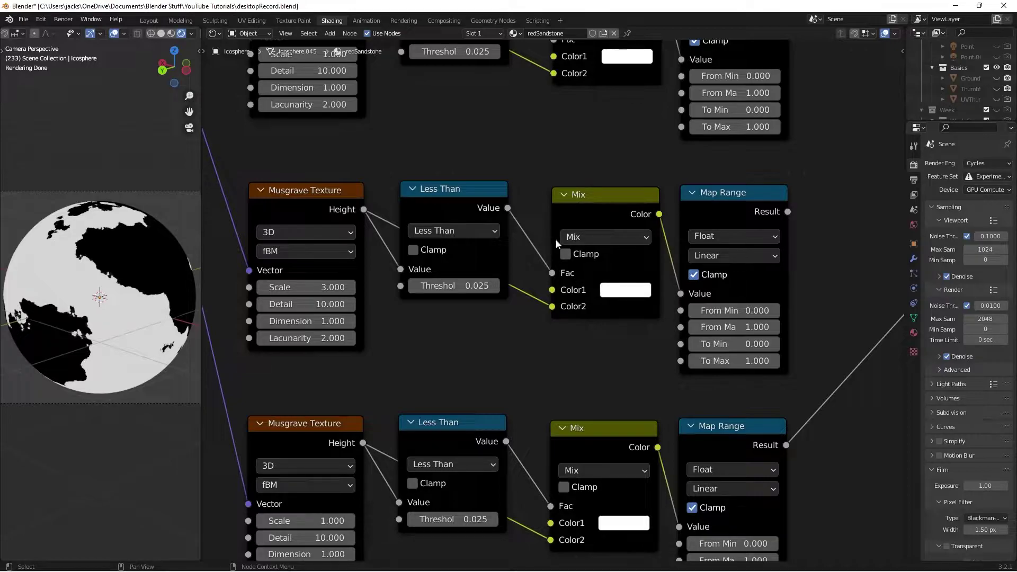
# Step: Set the To Max value of the middle row's Map Range to 2/3
pyautogui.moveTo(557, 244); pyautogui.dragTo(467, 233, button='middle')
pyautogui.scroll(2, 468, 233)
pyautogui.click(689, 365)
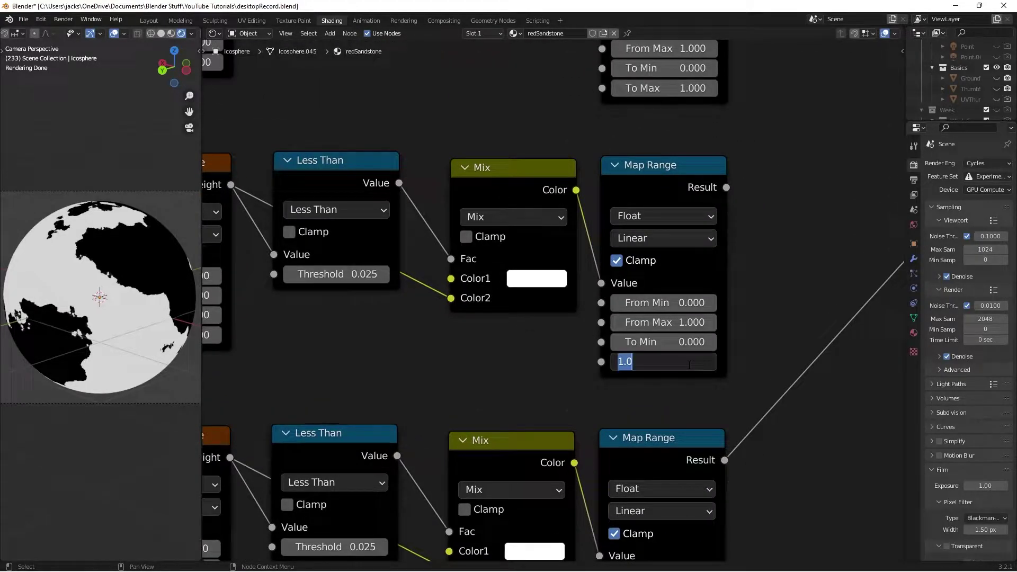
pyautogui.write('2/3')
pyautogui.press('Return')
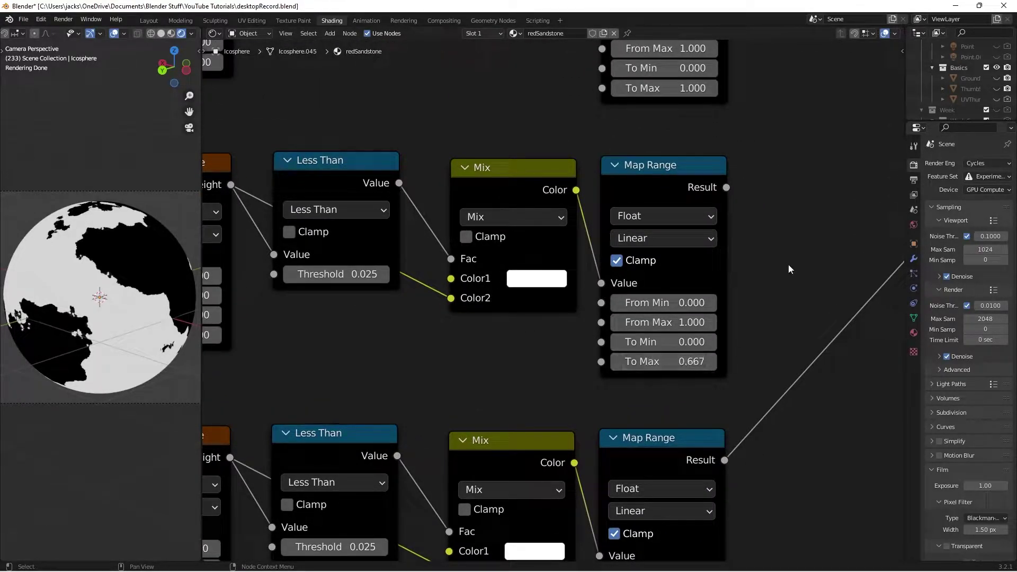
# Step: Compare the middle row's Map Range output with the bottom row's on the sphere, leaving the bottom one previewed
pyautogui.moveTo(812, 259); pyautogui.dragTo(805, 262, button='middle')
pyautogui.keyDown('ctrl'); pyautogui.keyDown('shift'); pyautogui.click(640, 189); pyautogui.keyUp('shift'); pyautogui.keyUp('ctrl')
pyautogui.scroll(-2, 639, 183)
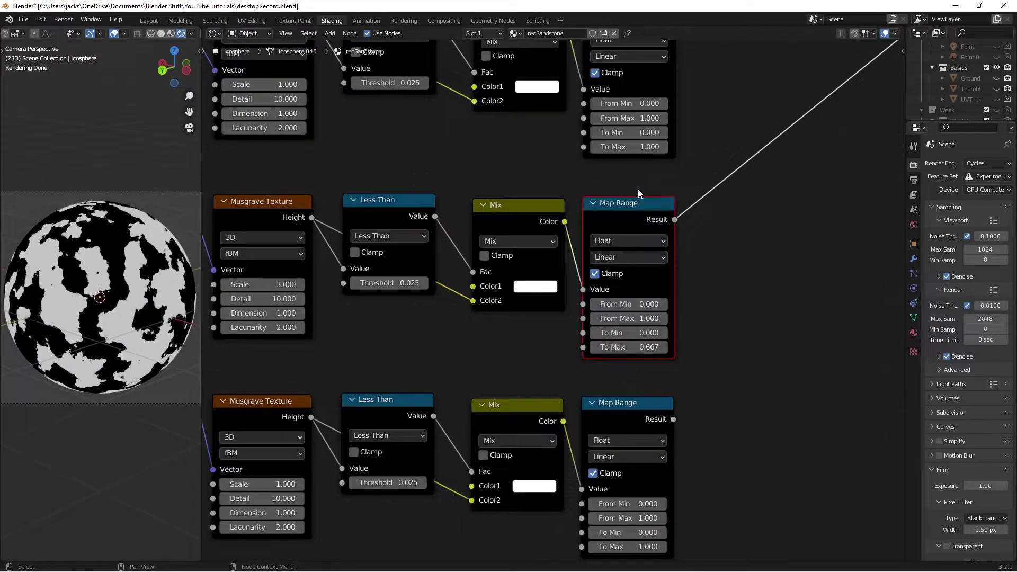
pyautogui.keyDown('ctrl'); pyautogui.keyDown('shift'); pyautogui.click(634, 408); pyautogui.keyUp('shift'); pyautogui.keyUp('ctrl')
pyautogui.moveTo(736, 274); pyautogui.dragTo(689, 266, button='middle')
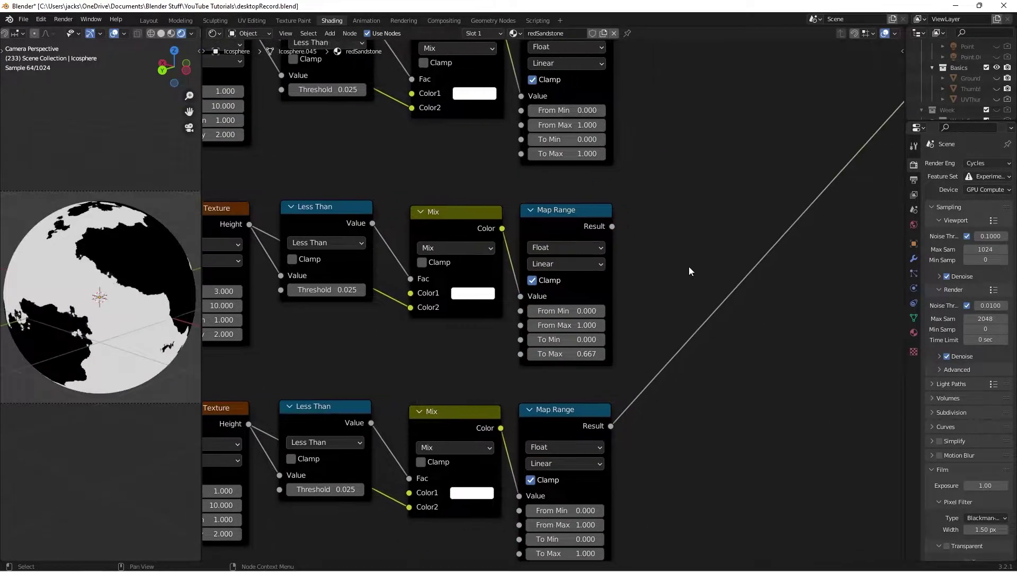
# Step: Insert a Mix node after the rows, with the middle Map Range Result in Color1 and the bottom one in Color2
pyautogui.hotkey('shift', 'a')
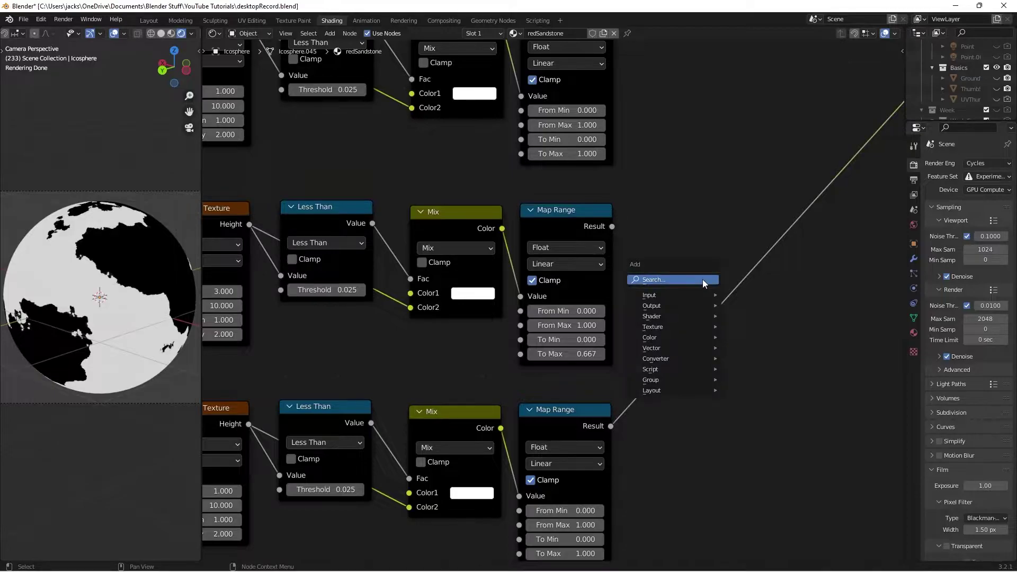
pyautogui.click(703, 280)
pyautogui.write('mix')
pyautogui.press('Return')
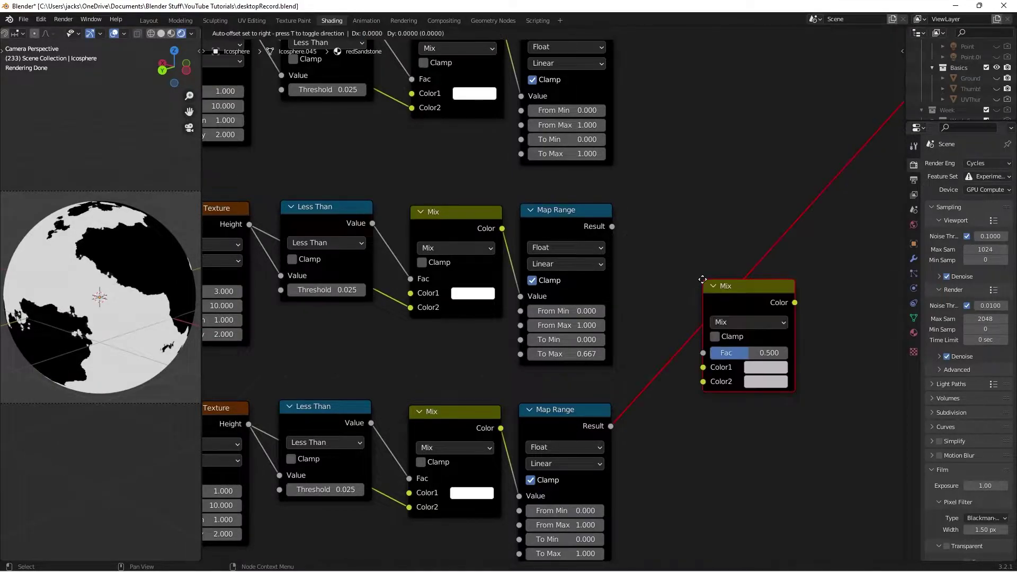
pyautogui.click(697, 251)
pyautogui.moveTo(696, 339); pyautogui.dragTo(699, 357)
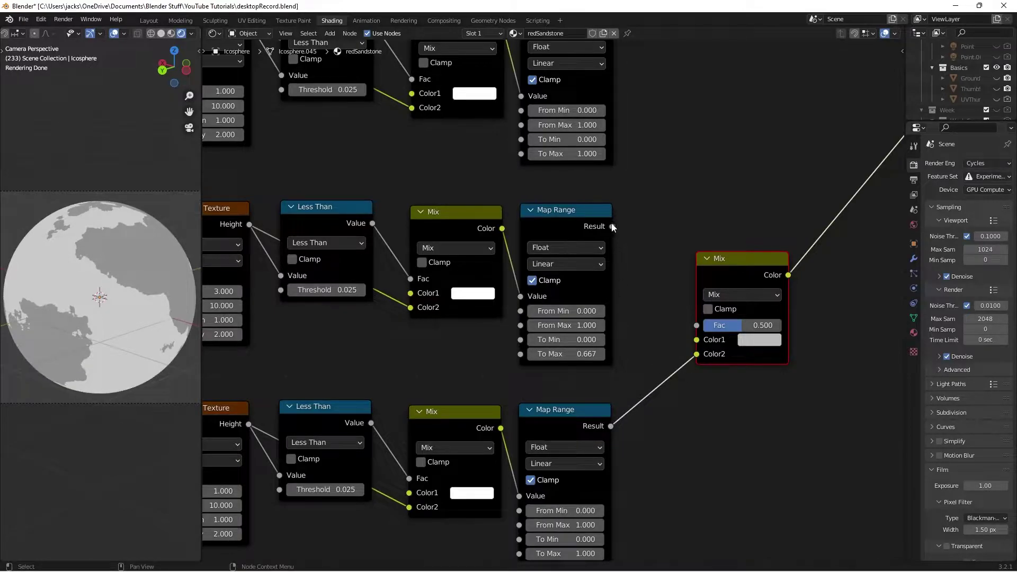
pyautogui.moveTo(613, 228); pyautogui.dragTo(696, 340)
# Step: Set the new Mix node's blend mode to Add and its Fac to 1.000
pyautogui.click(723, 294)
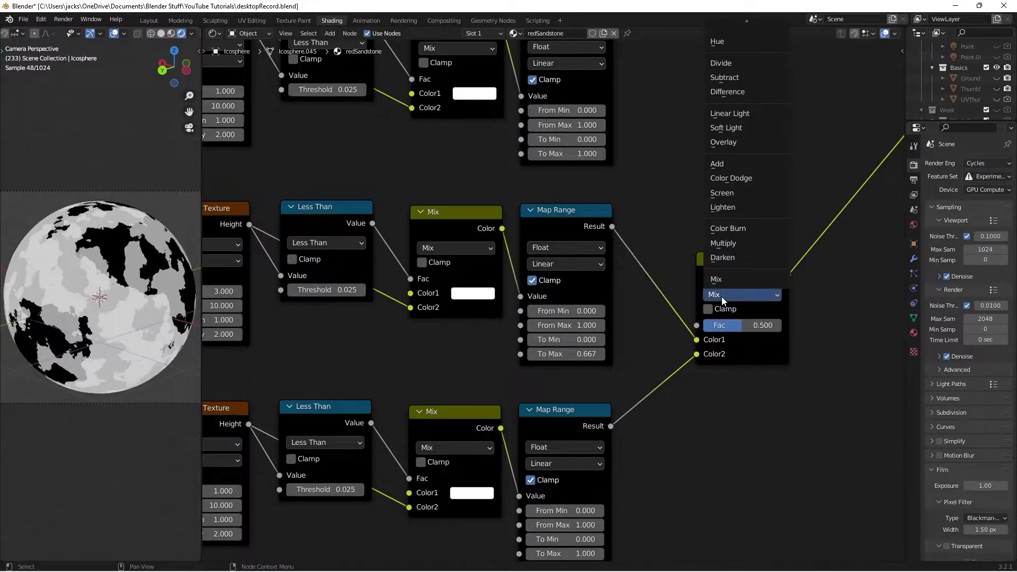
pyautogui.click(717, 163)
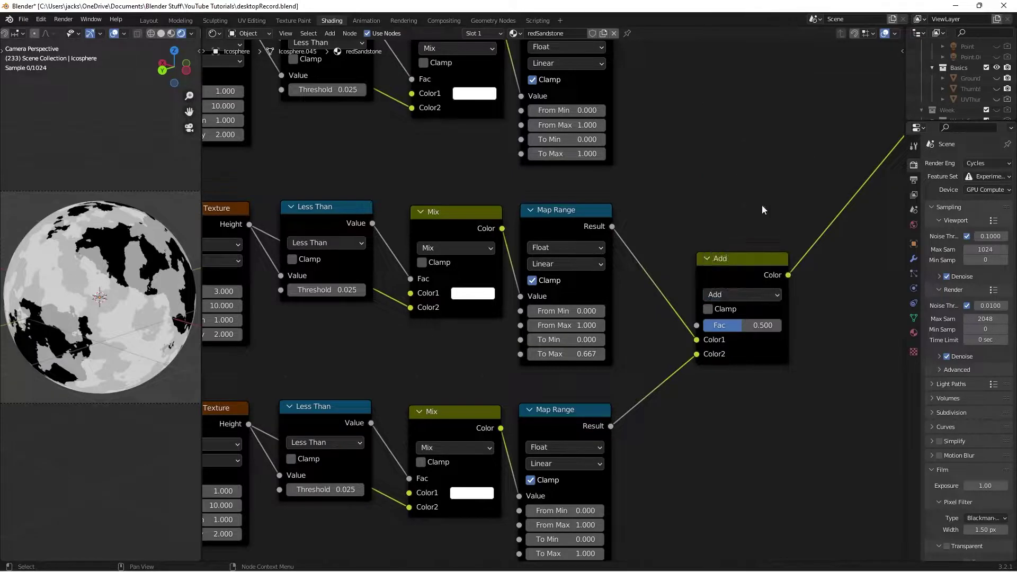
pyautogui.moveTo(742, 326); pyautogui.dragTo(790, 325)
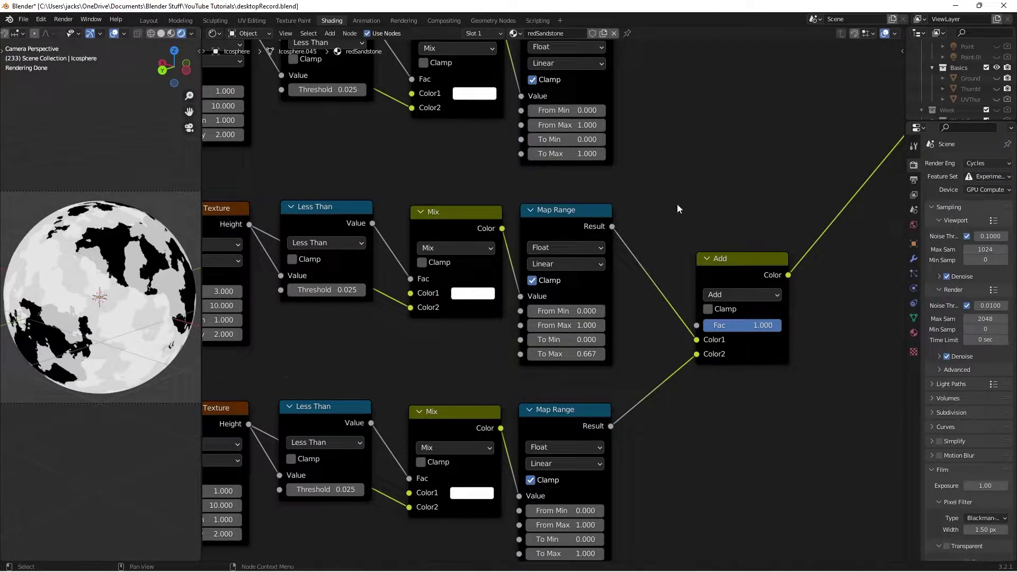
pyautogui.moveTo(717, 280); pyautogui.dragTo(702, 284)
pyautogui.click(693, 198)
# Step: Set the Scale of the top row's Musgrave Texture to 5
pyautogui.moveTo(693, 198); pyautogui.dragTo(668, 303, button='middle')
pyautogui.scroll(-3, 668, 303)
pyautogui.moveTo(437, 239); pyautogui.dragTo(447, 243, button='middle')
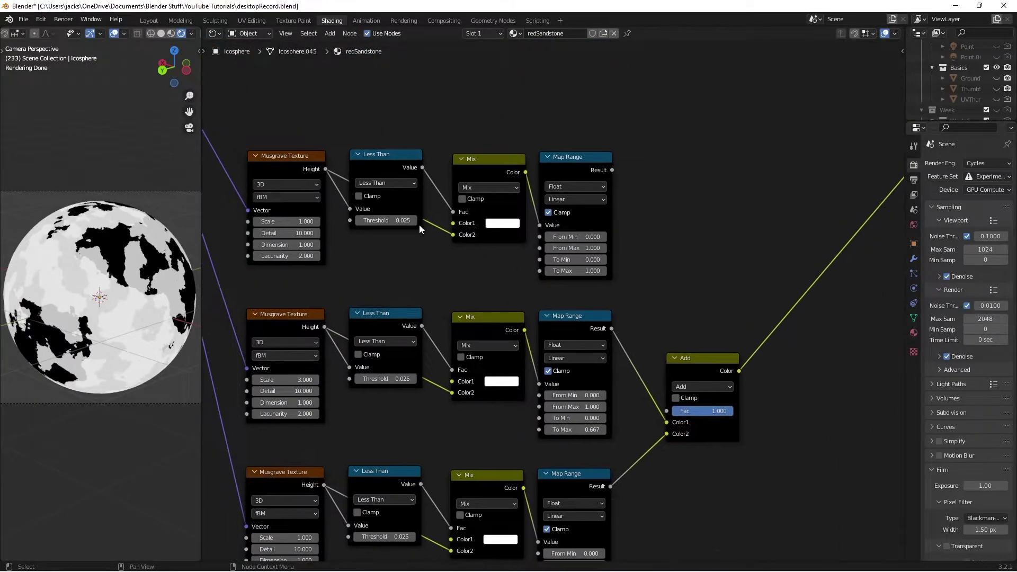
pyautogui.moveTo(369, 239); pyautogui.dragTo(373, 243, button='middle')
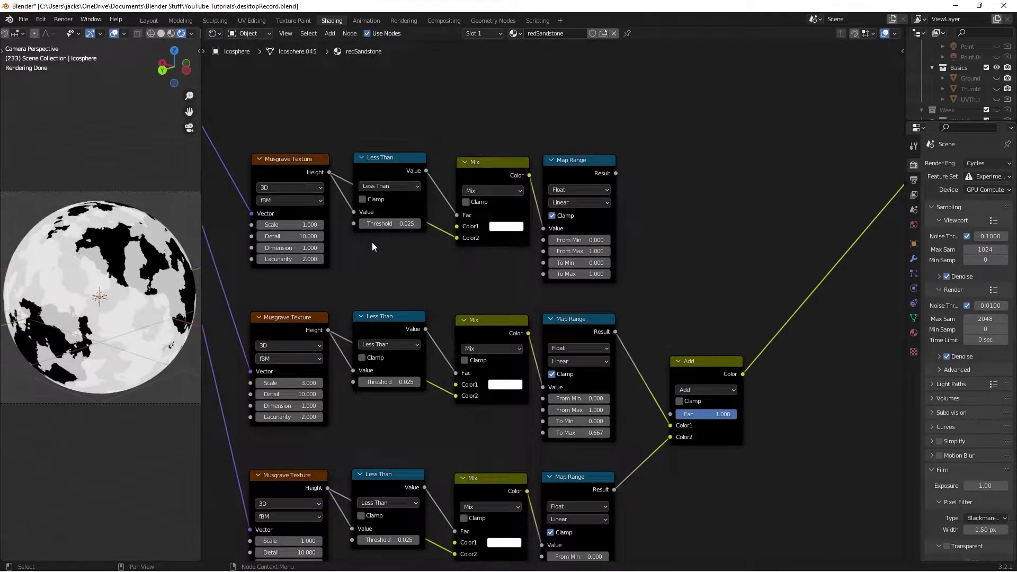
pyautogui.scroll(3, 372, 243)
pyautogui.doubleClick(242, 212)
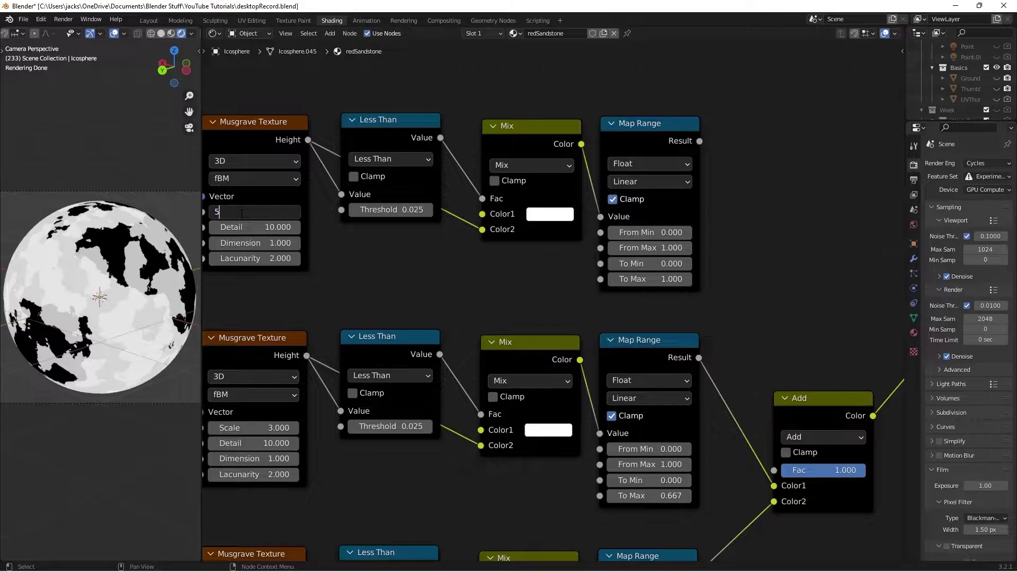
pyautogui.write('5')
pyautogui.press('Return')
# Step: Set the top row's Map Range To Max to 1/3 and preview its output on the sphere
pyautogui.doubleClick(656, 279)
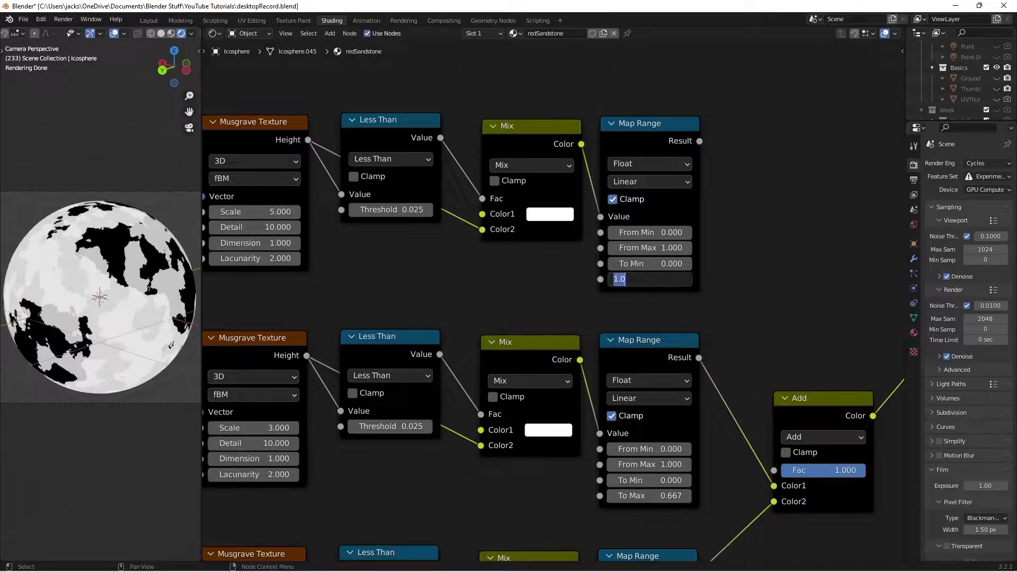
pyautogui.write('1/3')
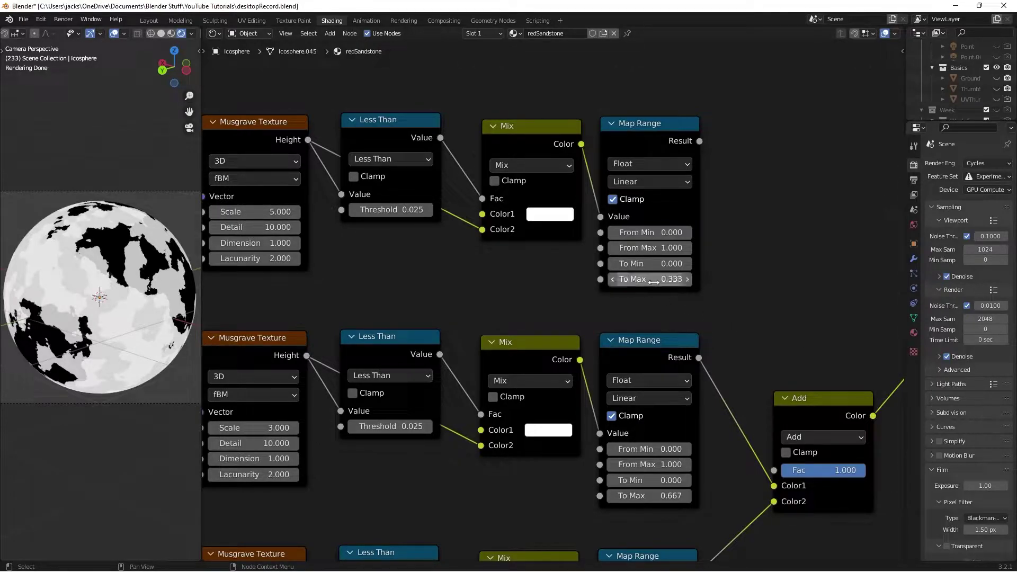
pyautogui.press('Return')
pyautogui.scroll(-2, 802, 284)
pyautogui.keyDown('ctrl'); pyautogui.keyDown('shift'); pyautogui.click(580, 184); pyautogui.keyUp('shift'); pyautogui.keyUp('ctrl')
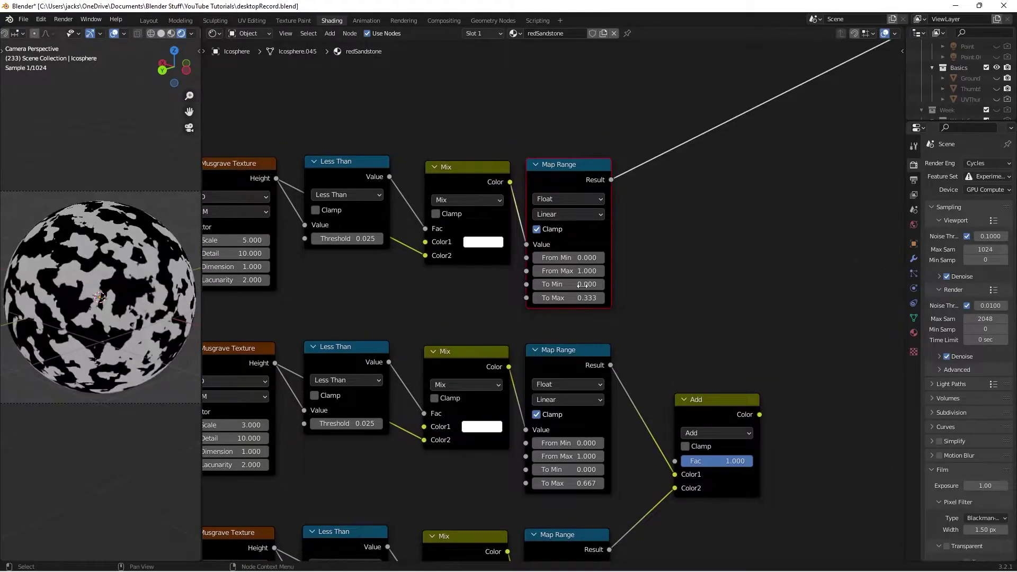
# Step: Duplicate the Add node and place the copy beyond the top row's Map Range
pyautogui.click(712, 399)
pyautogui.moveTo(735, 293); pyautogui.dragTo(712, 289, button='middle')
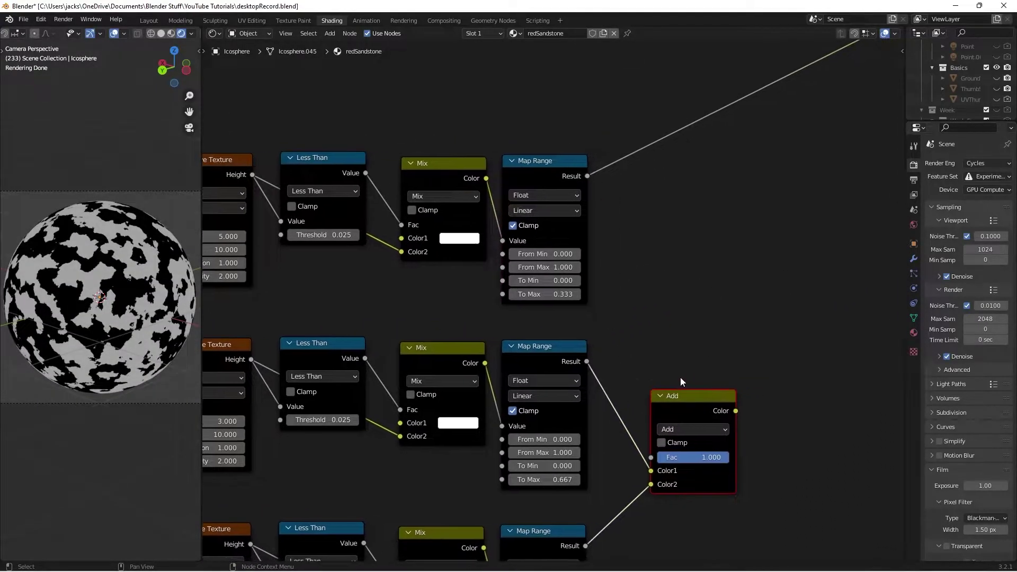
pyautogui.hotkey('shift', 'd')
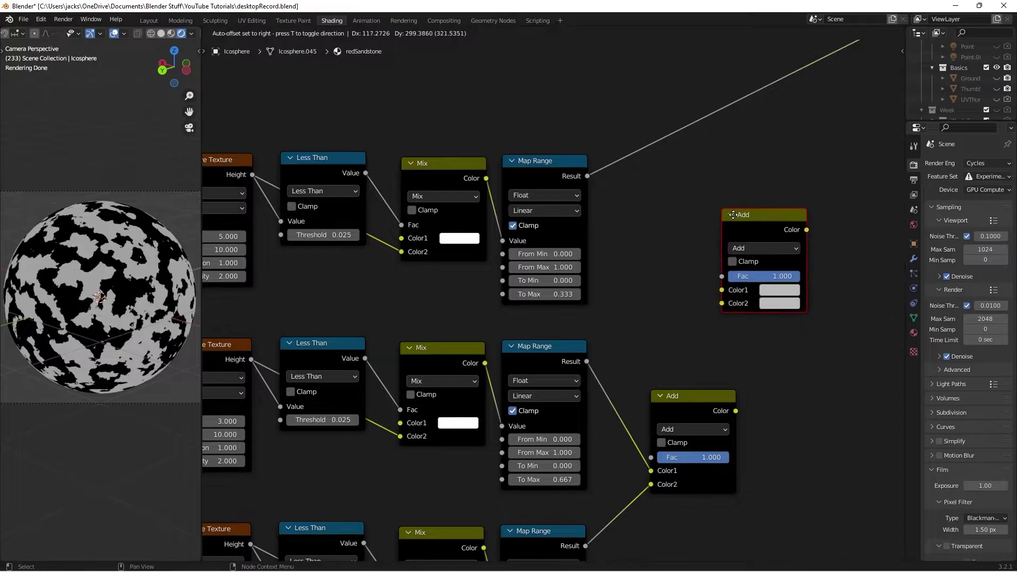
pyautogui.click(742, 191)
pyautogui.click(673, 231)
# Step: Connect the top Map Range Result to the new Add node's Color1 and the first Add's Color to its Color2, and preview it
pyautogui.moveTo(587, 176); pyautogui.dragTo(723, 263)
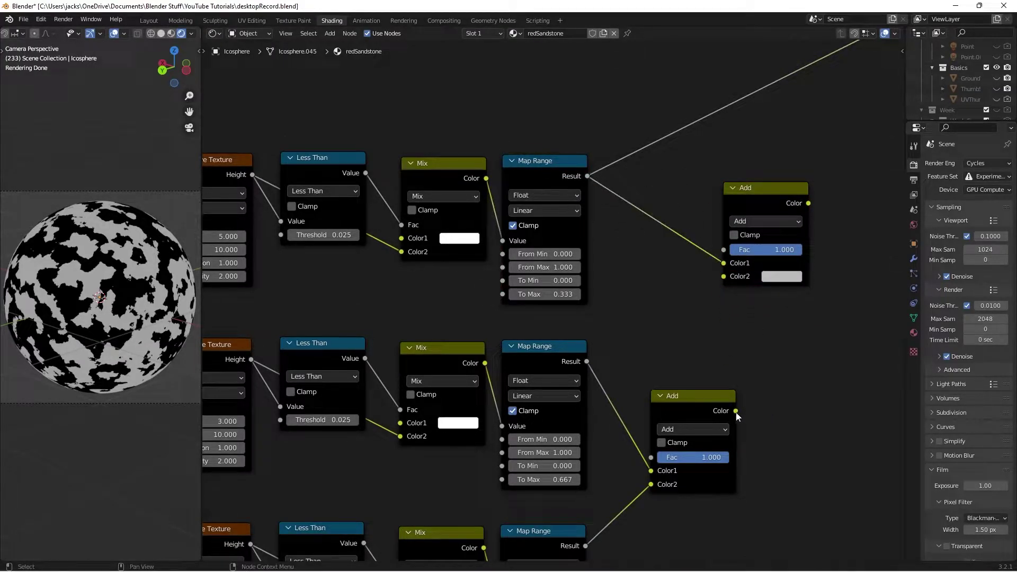
pyautogui.moveTo(736, 410); pyautogui.dragTo(723, 276)
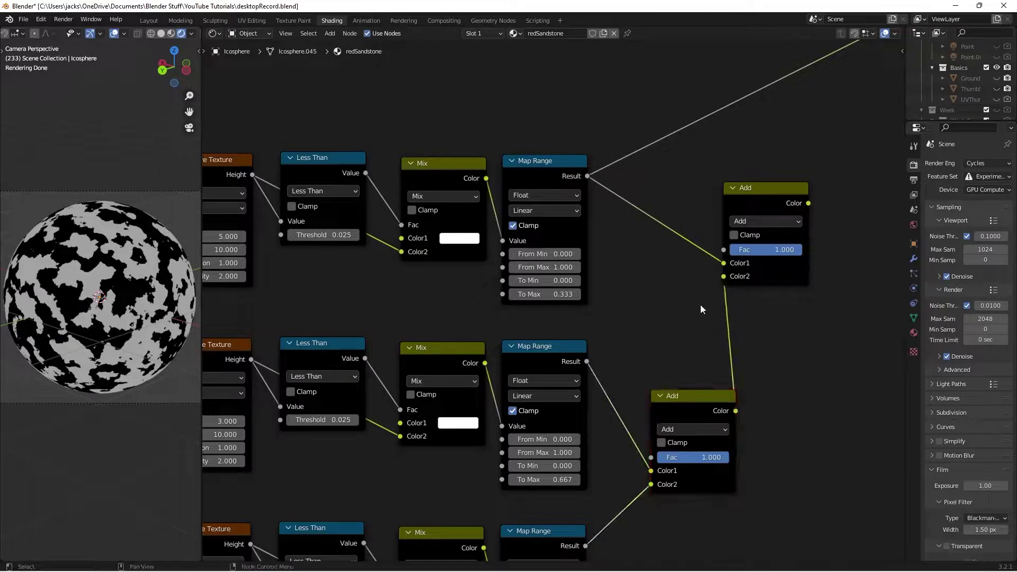
pyautogui.keyDown('ctrl'); pyautogui.keyDown('shift'); pyautogui.click(758, 206); pyautogui.keyUp('shift'); pyautogui.keyUp('ctrl')
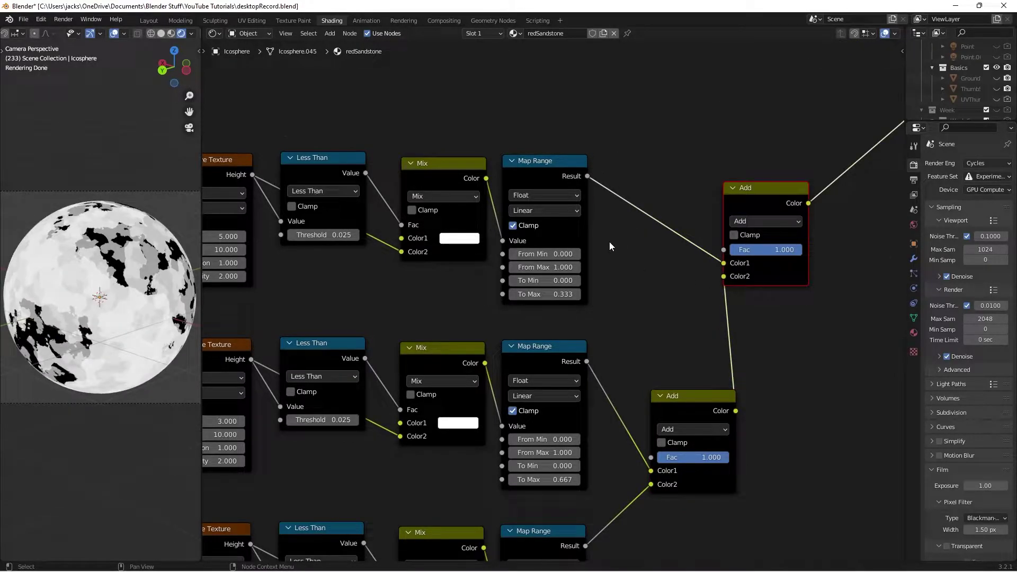
# Step: Move both Add nodes closer to the Map Range rows and save the file
pyautogui.moveTo(689, 396); pyautogui.dragTo(644, 412)
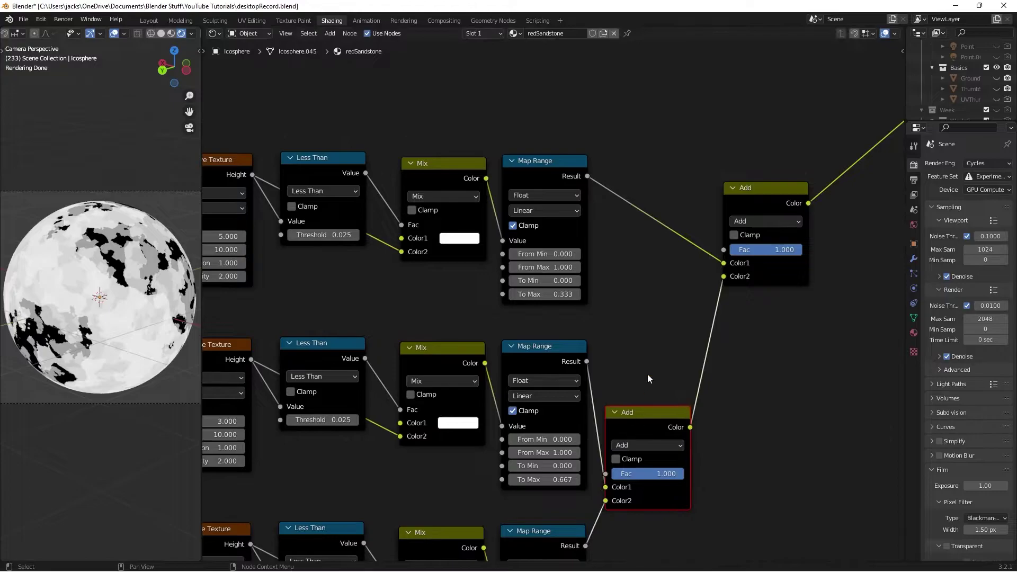
pyautogui.moveTo(752, 207); pyautogui.dragTo(725, 248)
pyautogui.click(730, 192)
pyautogui.hotkey('ctrl', 's')
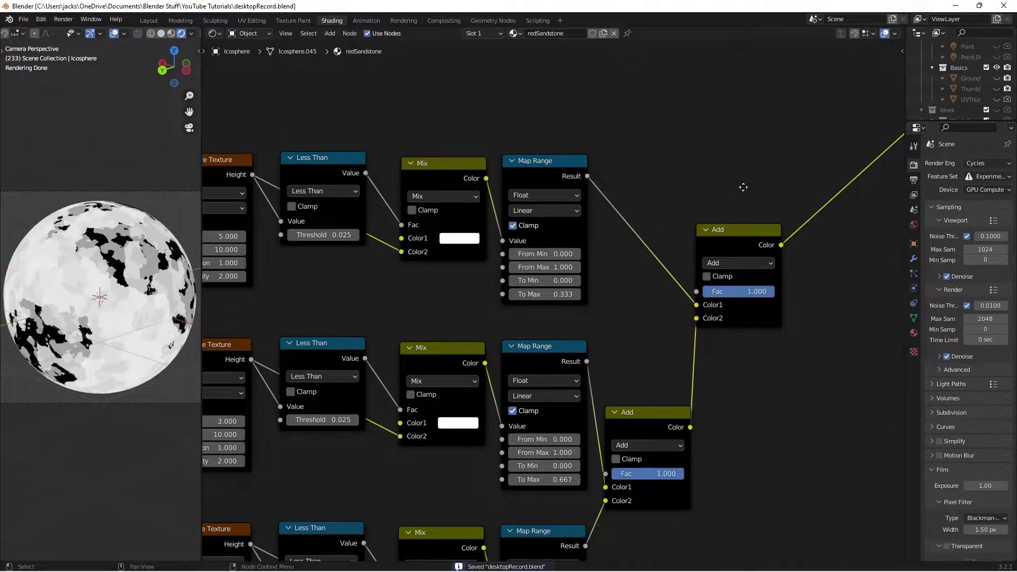
# Step: Add a Bump node on the link between the upper Add node and the Principled BSDF, placing it level with that Add node
pyautogui.scroll(-1, 641, 229)
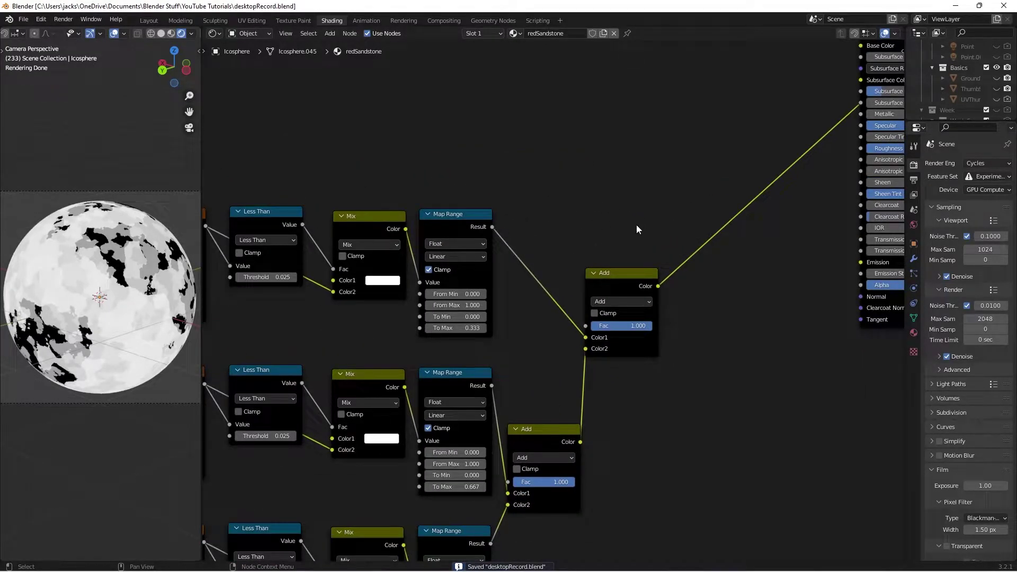
pyautogui.moveTo(706, 179); pyautogui.dragTo(596, 256, button='middle')
pyautogui.scroll(-1, 596, 256)
pyautogui.hotkey('shift', 'a')
pyautogui.click(596, 256)
pyautogui.write('b')
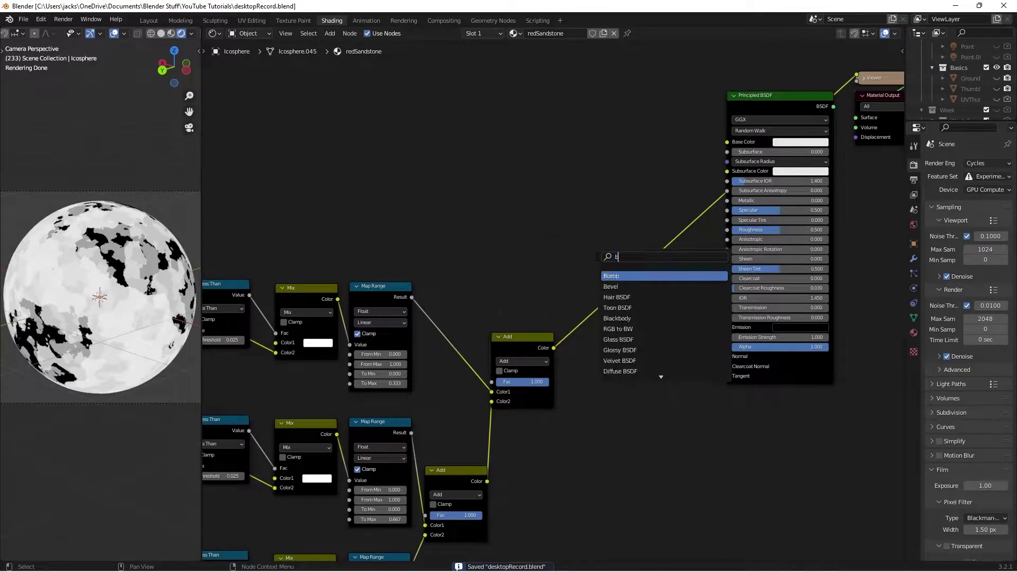
pyautogui.write('um')
pyautogui.press('Return')
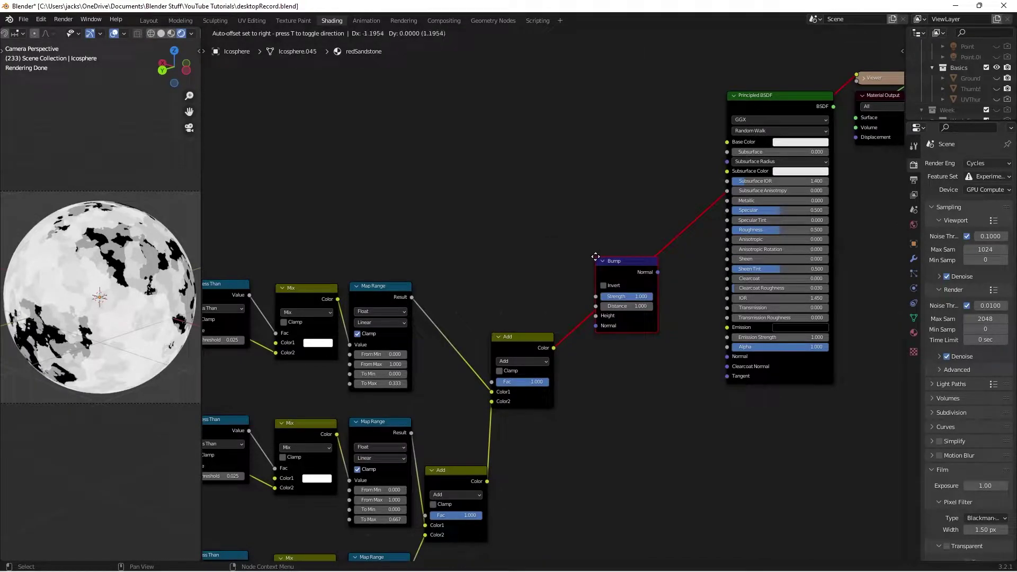
pyautogui.click(596, 257)
pyautogui.moveTo(614, 269); pyautogui.dragTo(606, 319)
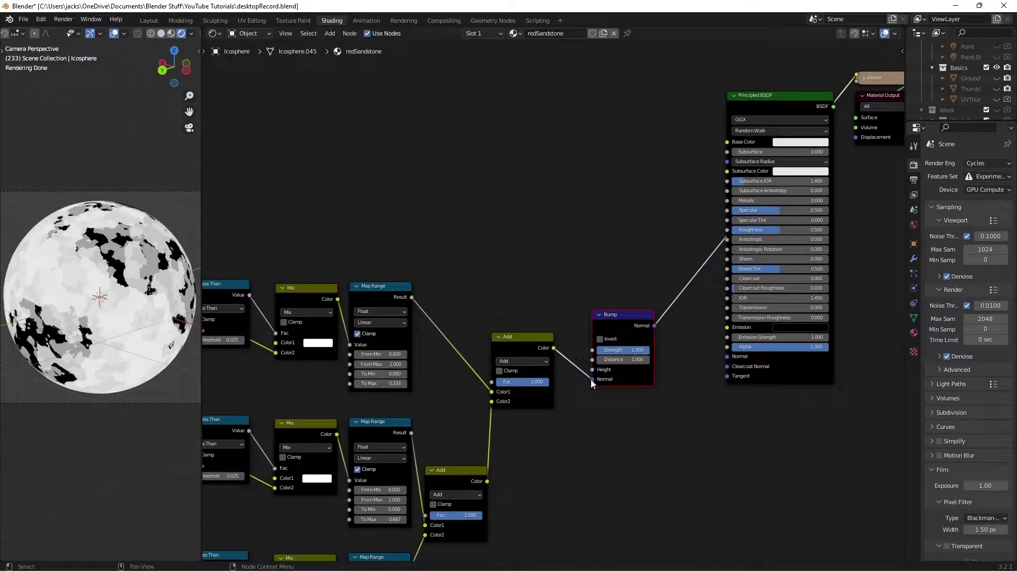
# Step: Connect the Add Color to the Bump Height and the Bump Normal to the Principled BSDF's Normal, and save the file
pyautogui.moveTo(592, 379); pyautogui.dragTo(592, 369)
pyautogui.moveTo(655, 326); pyautogui.dragTo(728, 356)
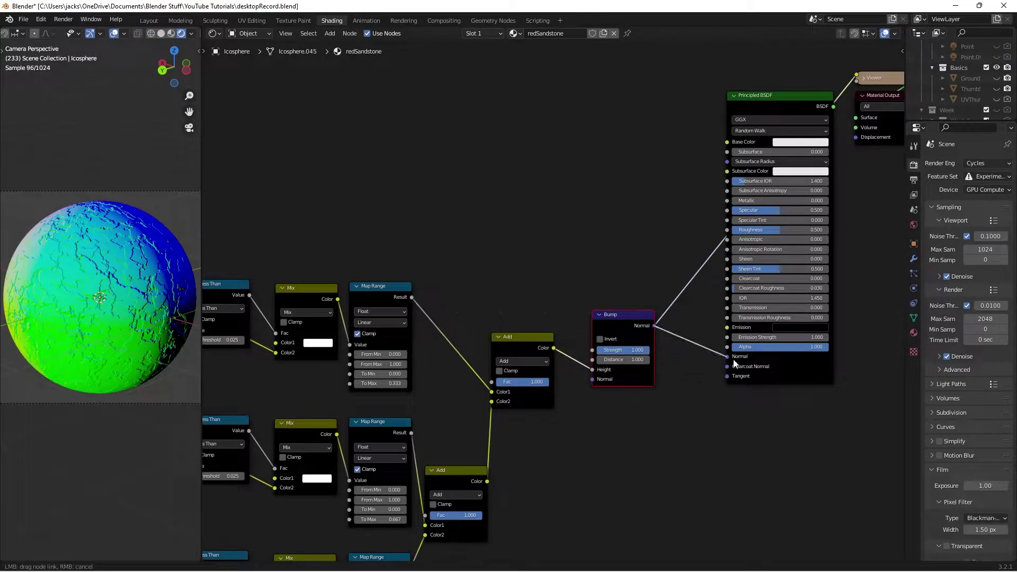
pyautogui.hotkey('ctrl', 's')
# Step: Move the Musgrave rows together with the Add and Bump nodes well below the Mapping and Principled BSDF nodes
pyautogui.scroll(-3, 686, 268)
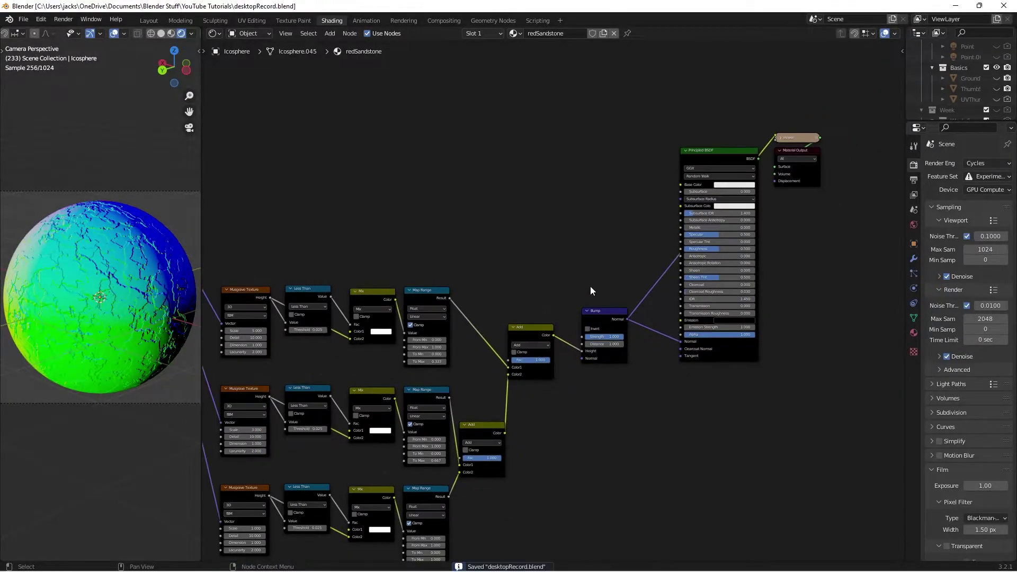
pyautogui.moveTo(566, 227); pyautogui.dragTo(603, 202, button='middle')
pyautogui.moveTo(382, 192); pyautogui.dragTo(683, 421)
pyautogui.press('g')
pyautogui.click(587, 338)
pyautogui.click(587, 339)
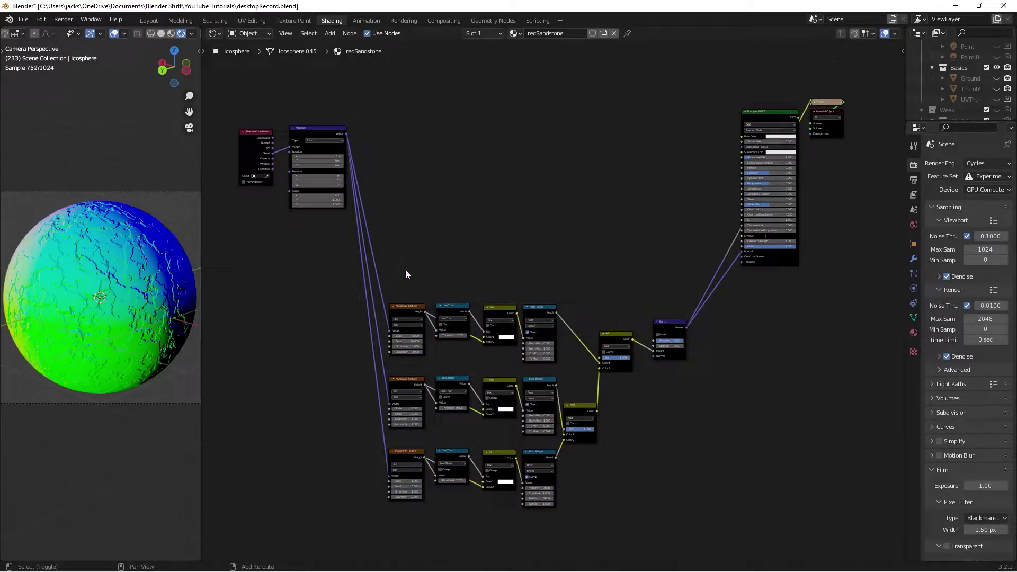
# Step: Add a shared reroute on the Mapping links to the three Musgrave Textures, place it beside the middle row, and save the file
pyautogui.keyDown('shift'); pyautogui.moveTo(412, 263); pyautogui.dragTo(324, 313, button='right'); pyautogui.keyUp('shift')
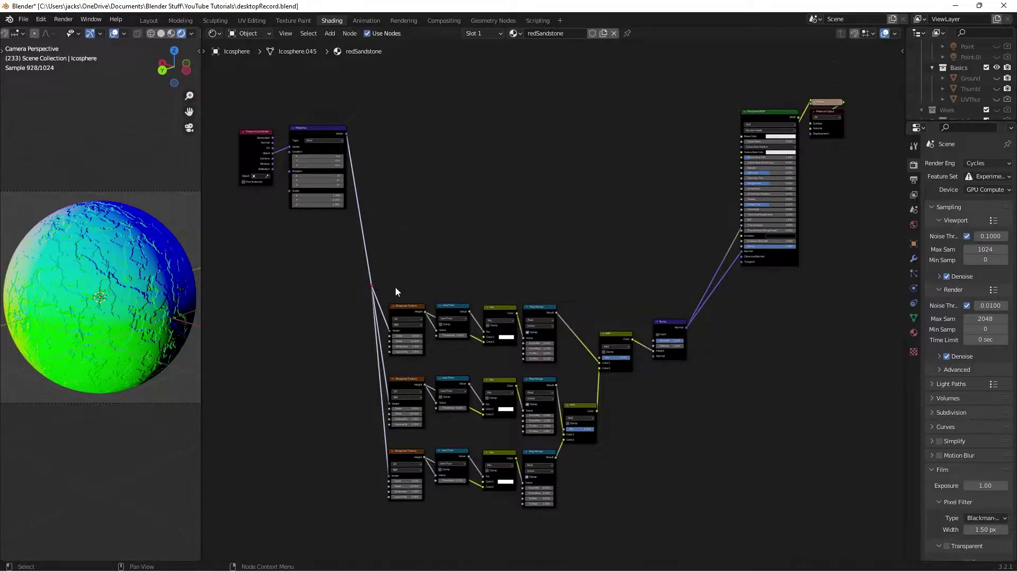
pyautogui.press('g')
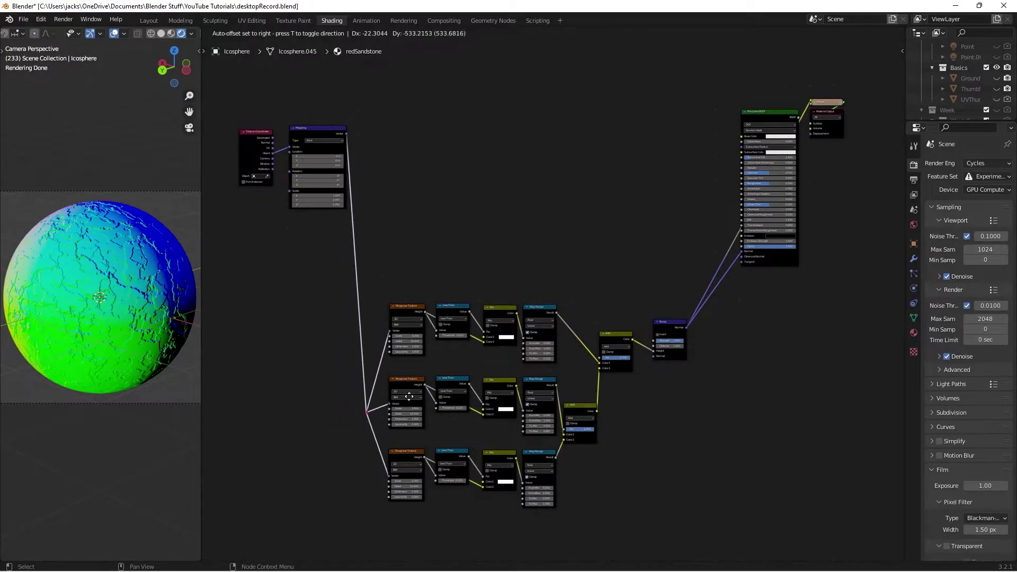
pyautogui.click(407, 366)
pyautogui.click(407, 365)
pyautogui.hotkey('ctrl', 's')
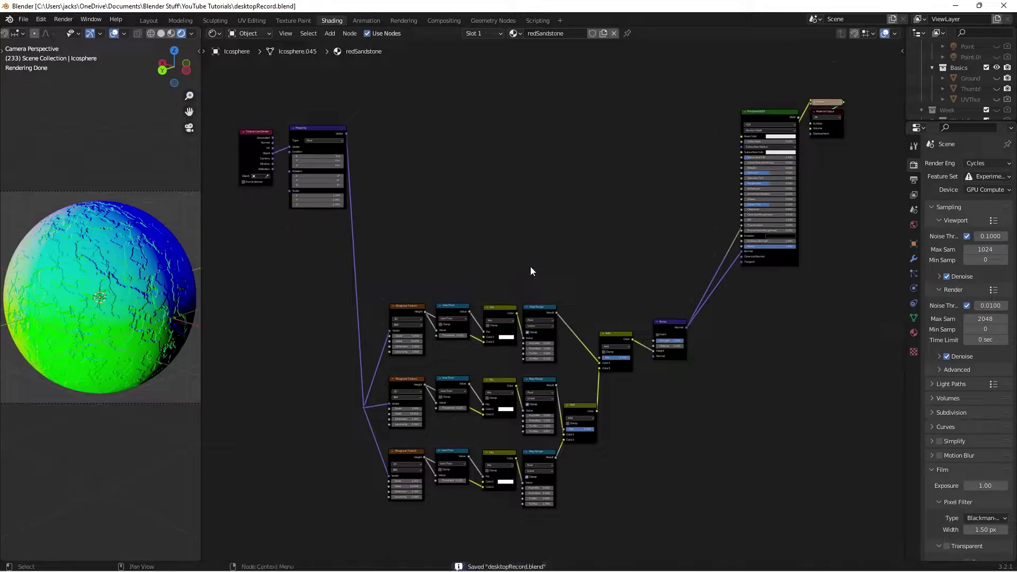
# Step: Add a Noise Texture node in the empty space above the Musgrave rows
pyautogui.scroll(3, 530, 266)
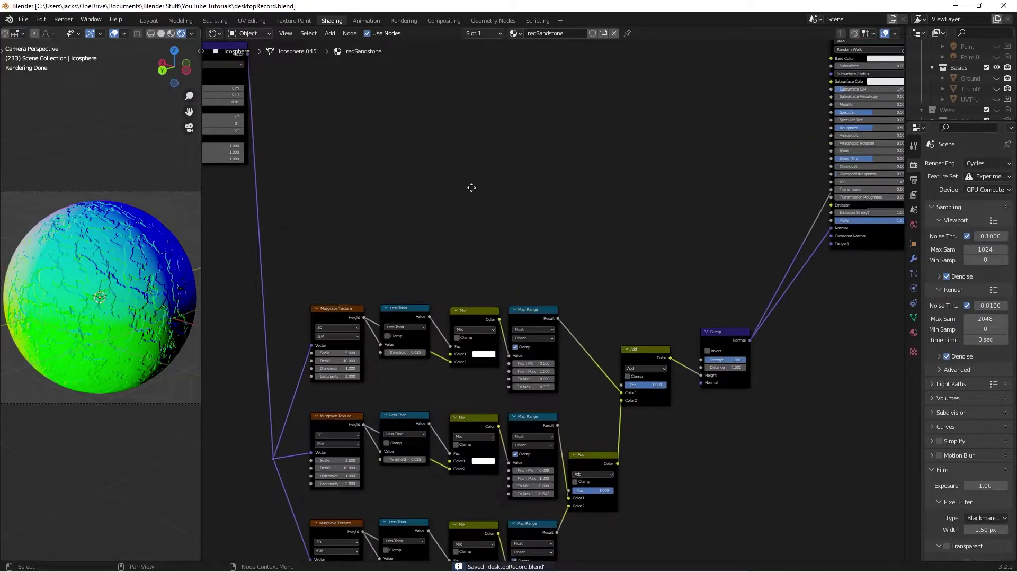
pyautogui.scroll(2, 512, 263)
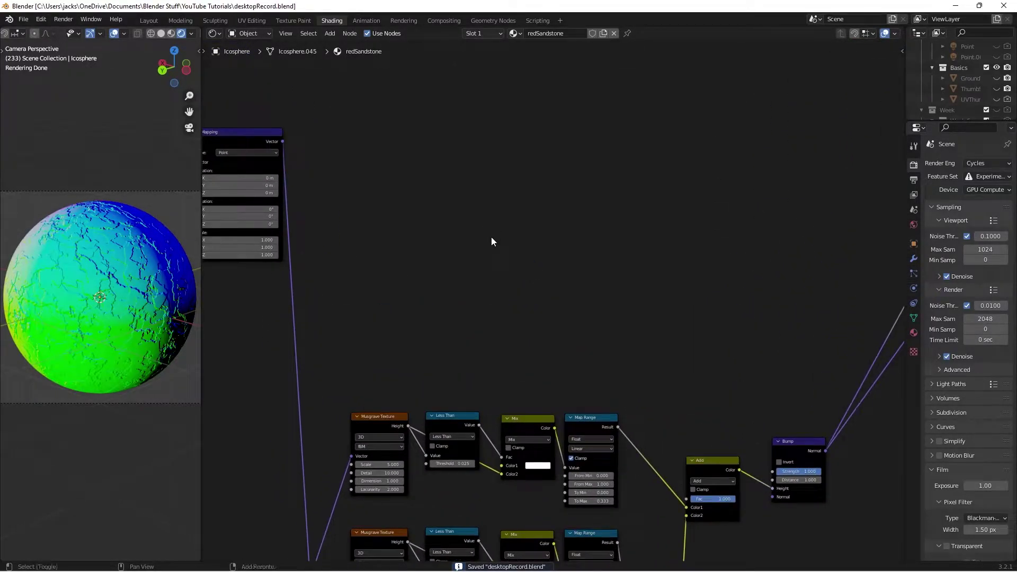
pyautogui.hotkey('shift', 'a')
pyautogui.click(491, 237)
pyautogui.write('noise')
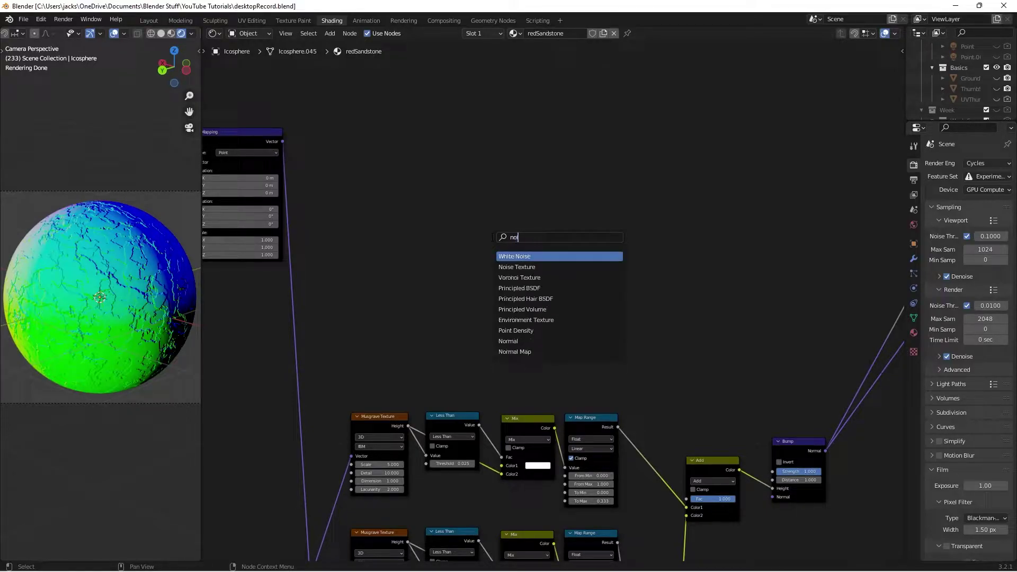
pyautogui.press('Return')
pyautogui.click(414, 216)
# Step: Connect the Mapping Vector to the Noise Texture, move the texture slightly closer to Mapping, and preview its output on the sphere
pyautogui.scroll(2, 413, 215)
pyautogui.scroll(1, 413, 219)
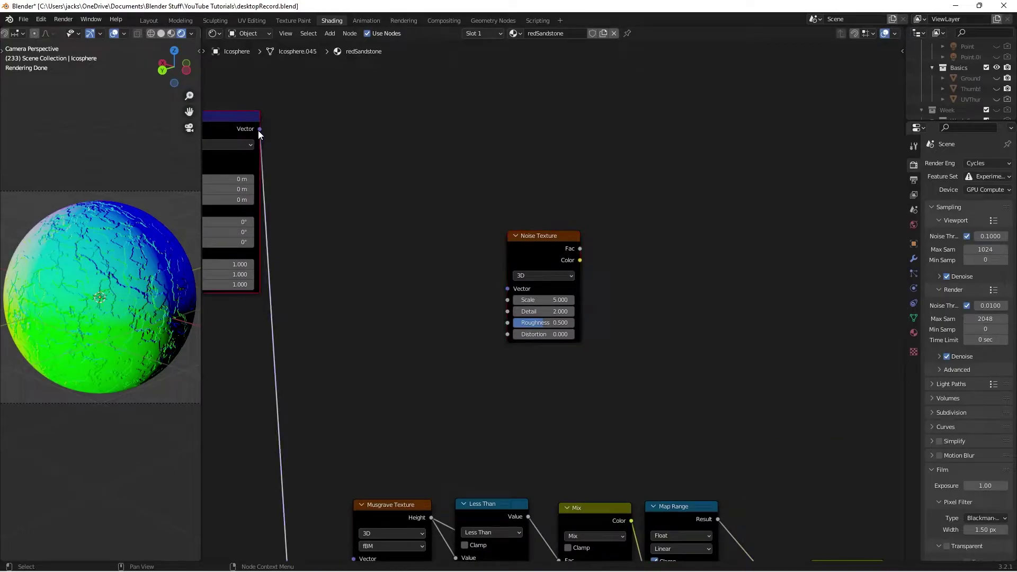
pyautogui.moveTo(258, 131); pyautogui.dragTo(514, 290)
pyautogui.moveTo(531, 249); pyautogui.dragTo(507, 217)
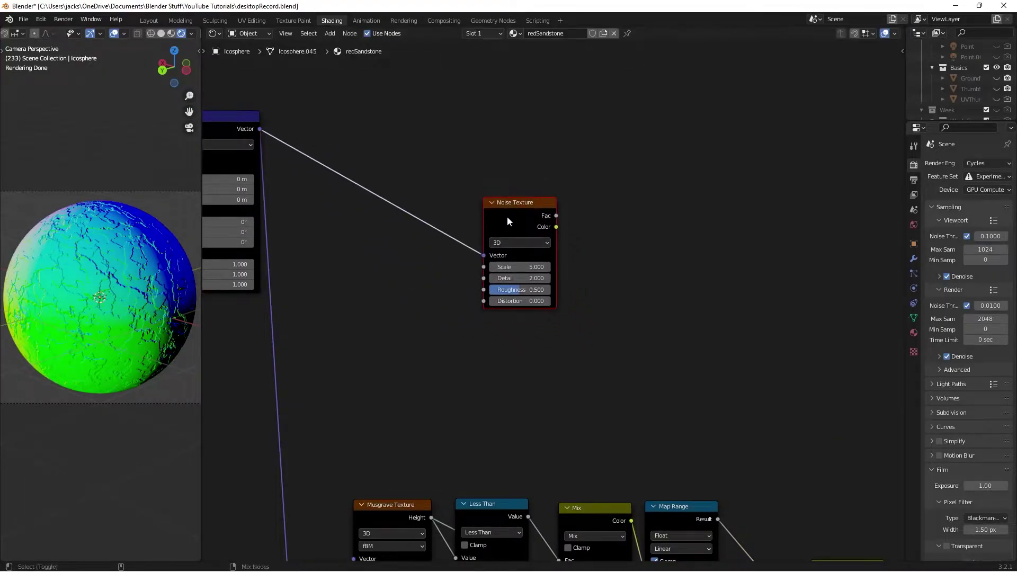
pyautogui.keyDown('ctrl'); pyautogui.keyDown('shift'); pyautogui.click(507, 217); pyautogui.keyUp('shift'); pyautogui.keyUp('ctrl')
# Step: Insert a Map Range node on the Noise Texture's Fac output link and place it right beside the texture
pyautogui.scroll(1, 633, 246)
pyautogui.hotkey('shift', 'a')
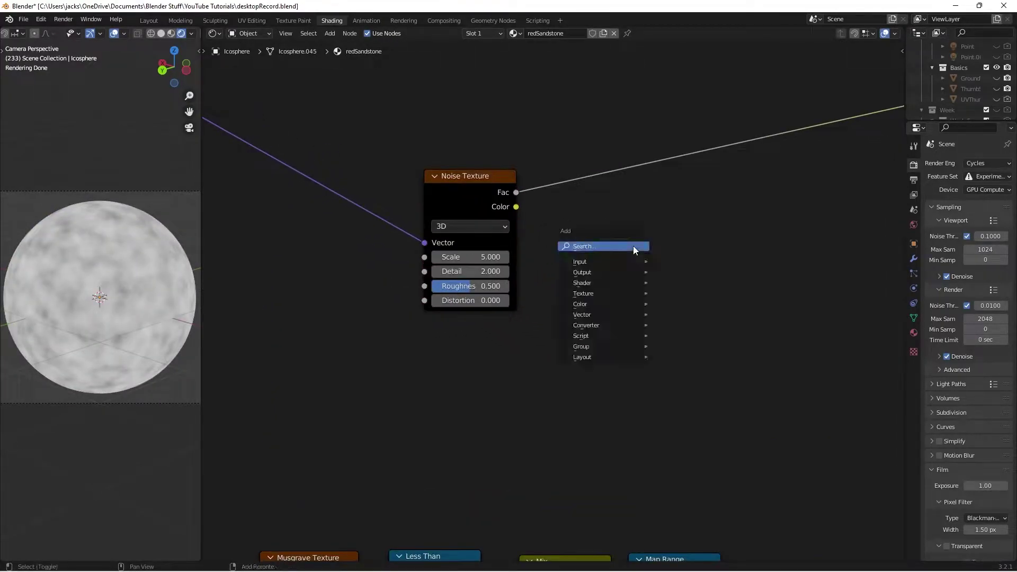
pyautogui.click(633, 246)
pyautogui.write('range')
pyautogui.press('Return')
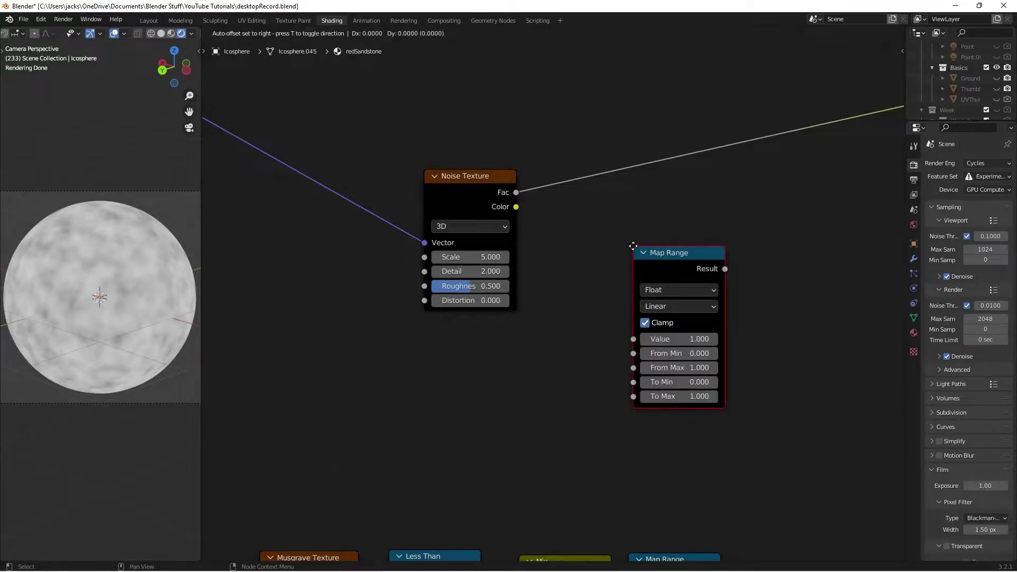
pyautogui.click(589, 166)
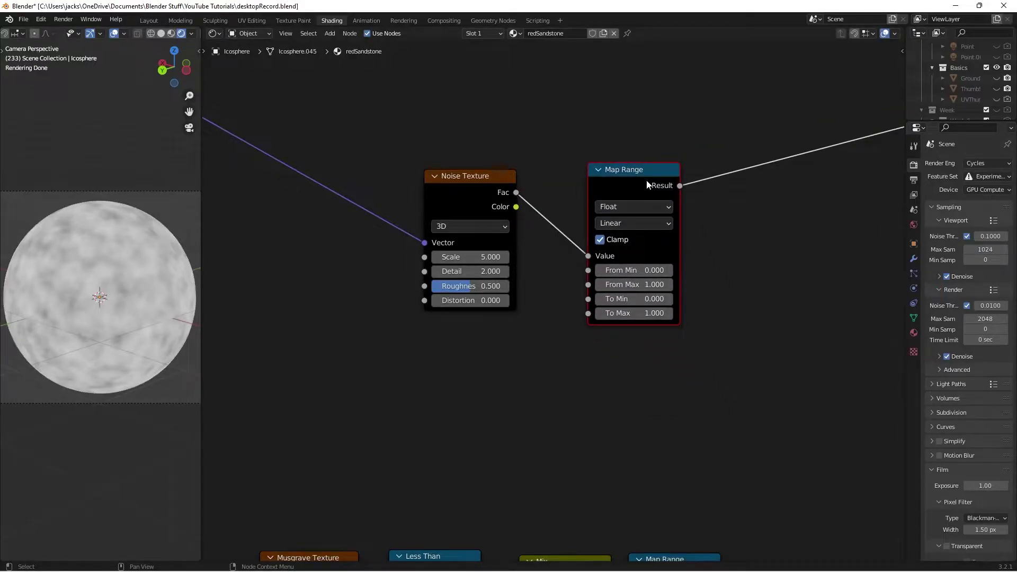
pyautogui.moveTo(630, 165); pyautogui.dragTo(599, 155)
# Step: Set the Noise Texture's Scale to 10 and Detail to 14
pyautogui.scroll(1, 596, 154)
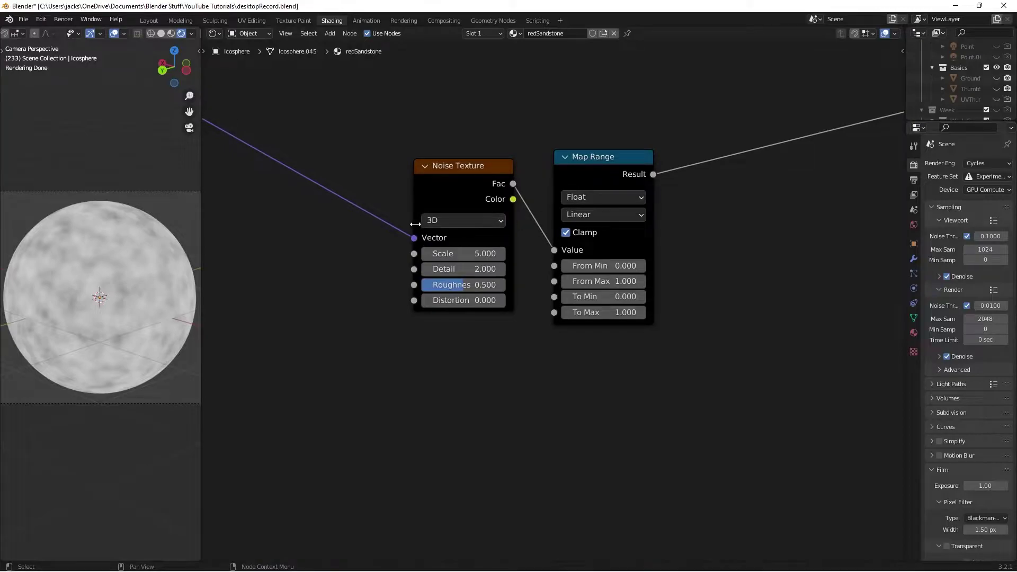
pyautogui.click(447, 253)
pyautogui.write('10')
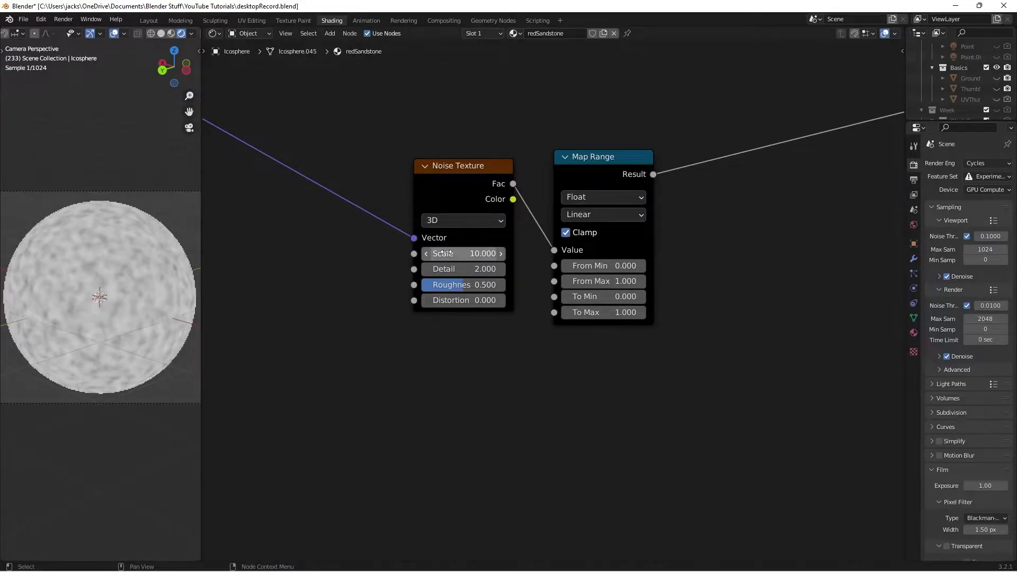
pyautogui.press('Return')
pyautogui.click(448, 269)
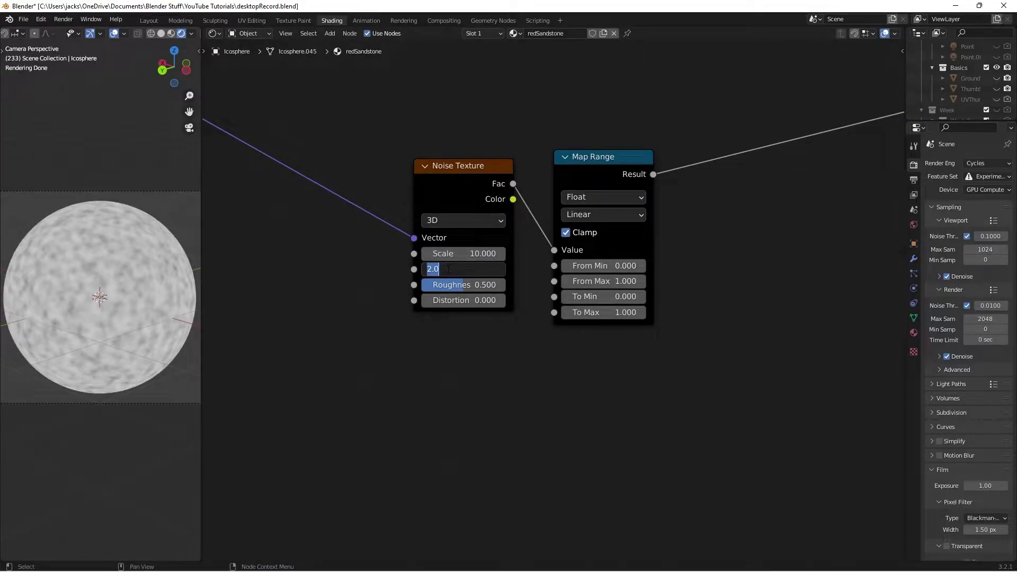
pyautogui.write('14')
pyautogui.press('Return')
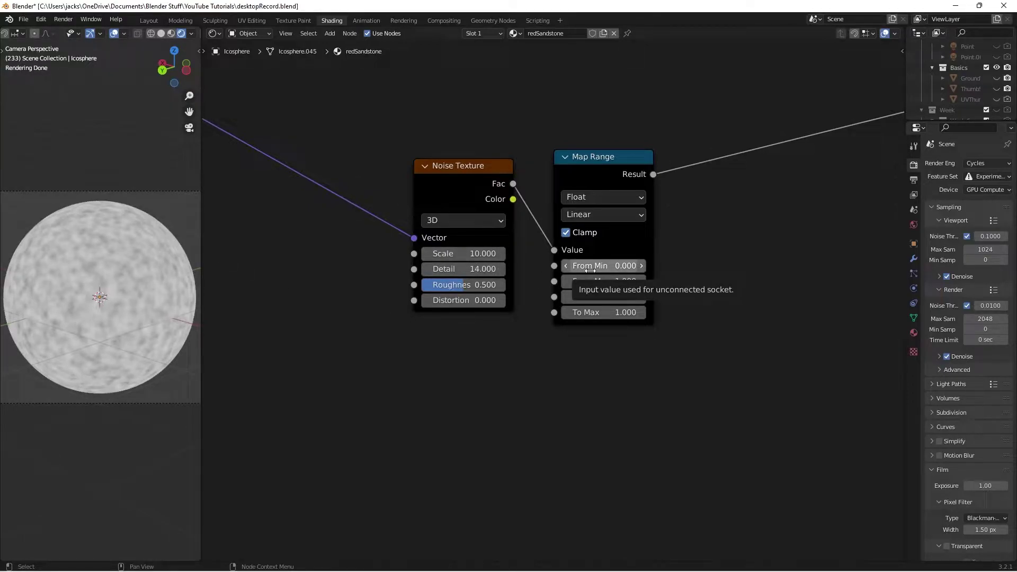
# Step: Set the noise Map Range's From Min to 0.2 and From Max to 0.8, and save the file
pyautogui.click(642, 268)
pyautogui.click(642, 268)
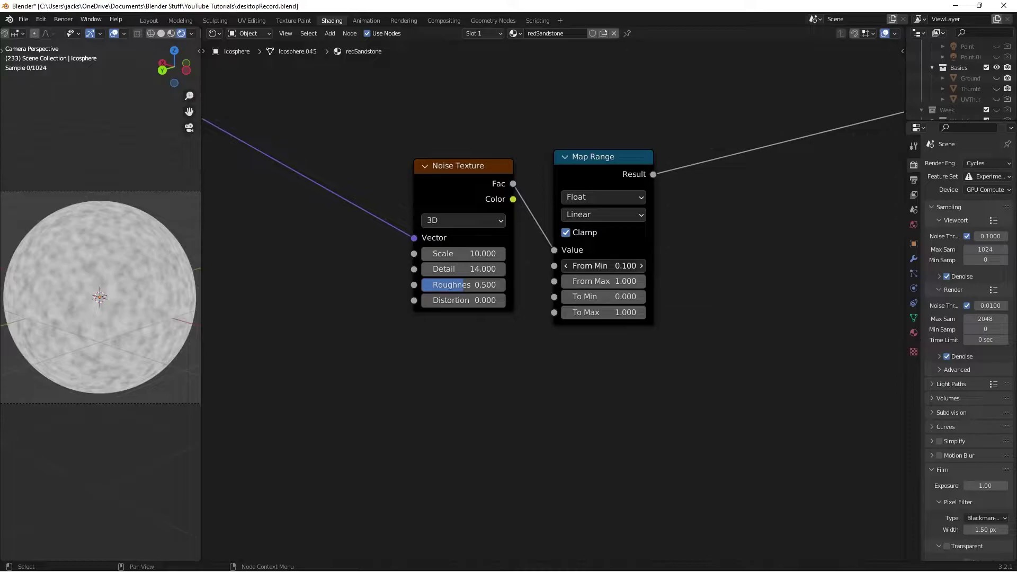
pyautogui.click(566, 281)
pyautogui.click(566, 281)
pyautogui.click(566, 281)
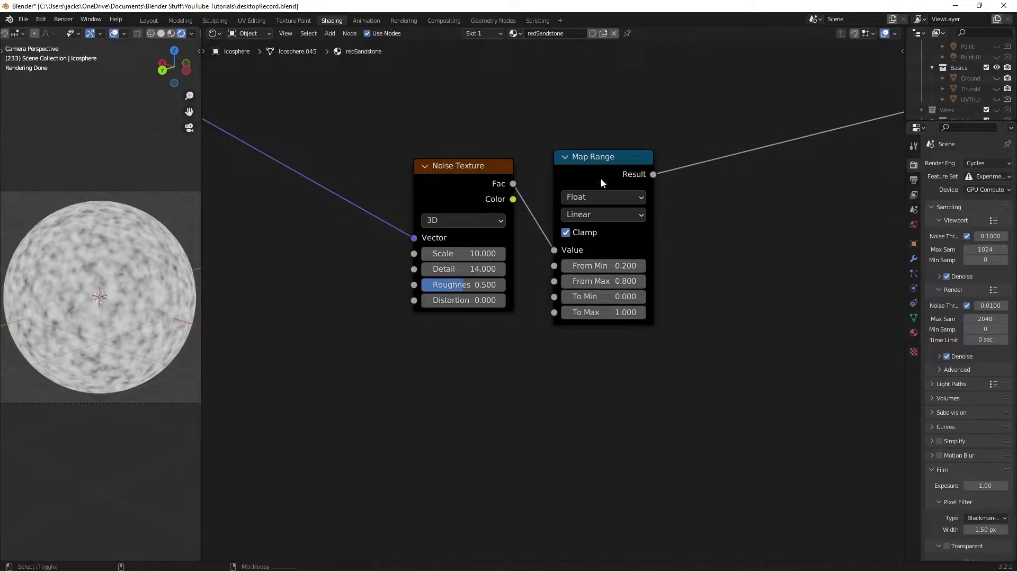
pyautogui.hotkey('ctrl', 's')
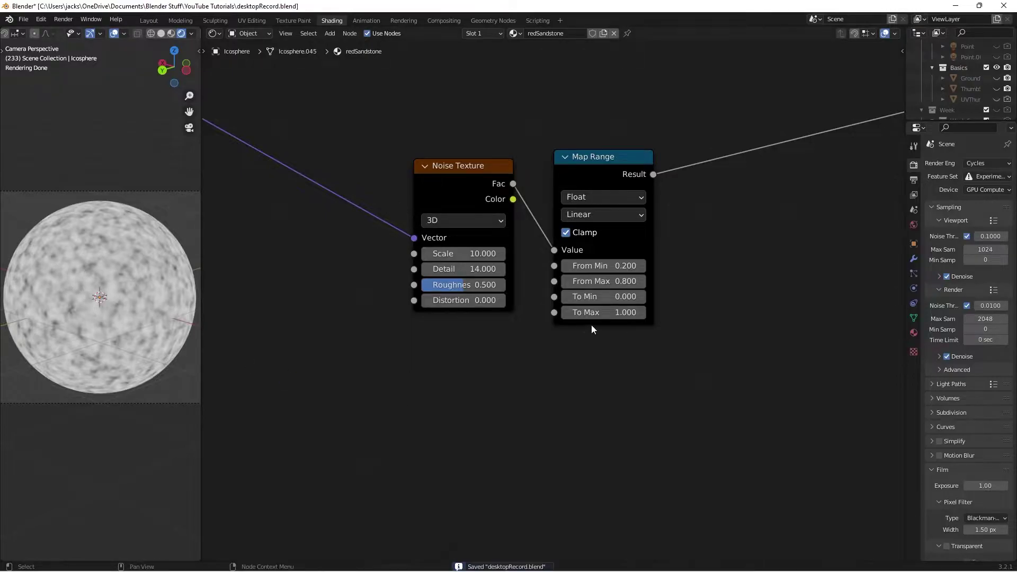
# Step: Duplicate the Noise Texture and its Map Range with the Mapping link kept, placing the copies directly below the originals
pyautogui.scroll(-1, 590, 325)
pyautogui.moveTo(408, 136); pyautogui.dragTo(463, 160)
pyautogui.moveTo(570, 199); pyautogui.dragTo(606, 211, button='middle')
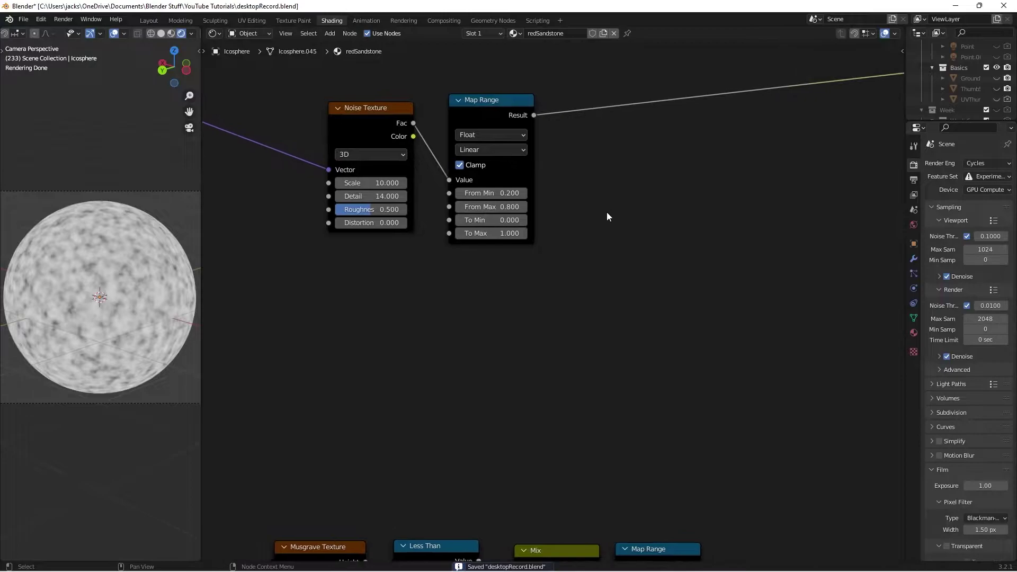
pyautogui.scroll(-1, 583, 207)
pyautogui.moveTo(396, 125); pyautogui.dragTo(583, 243)
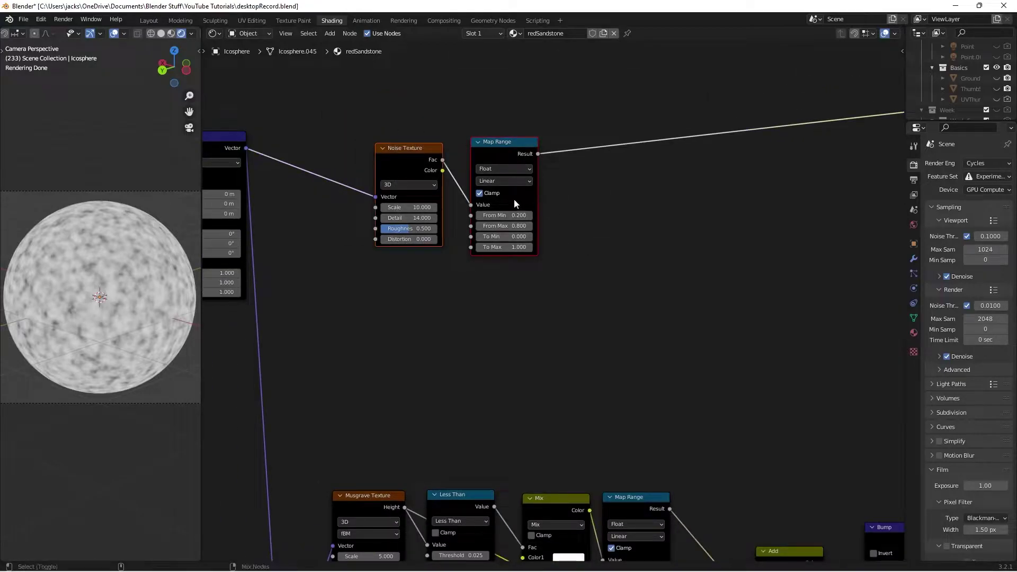
pyautogui.hotkey('shift', 'd')
pyautogui.click(517, 322)
# Step: Set the lower Noise Texture's Scale to 250 and the To Max of its Map Range to 0.1
pyautogui.scroll(1, 587, 263)
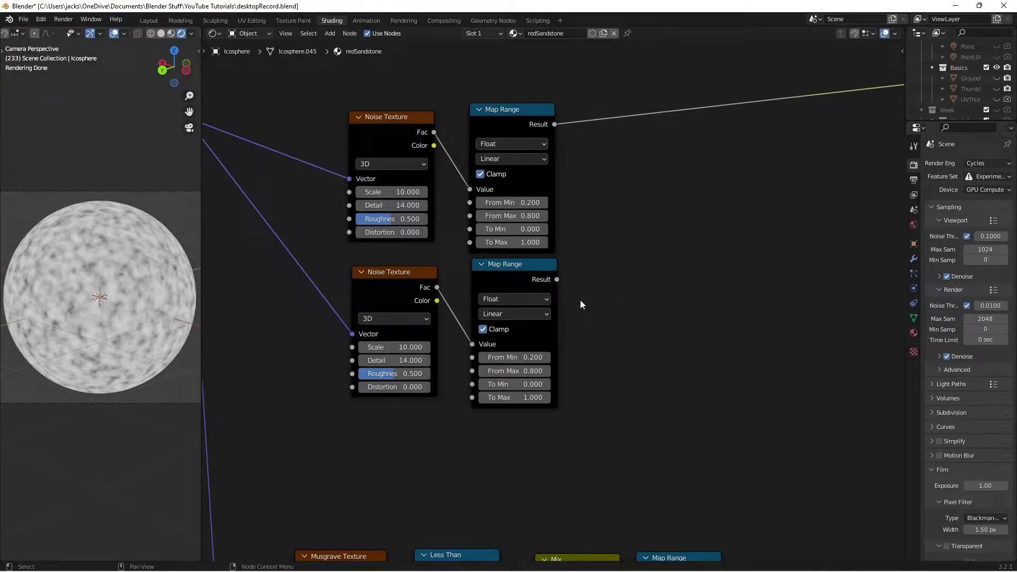
pyautogui.doubleClick(407, 347)
pyautogui.write('2')
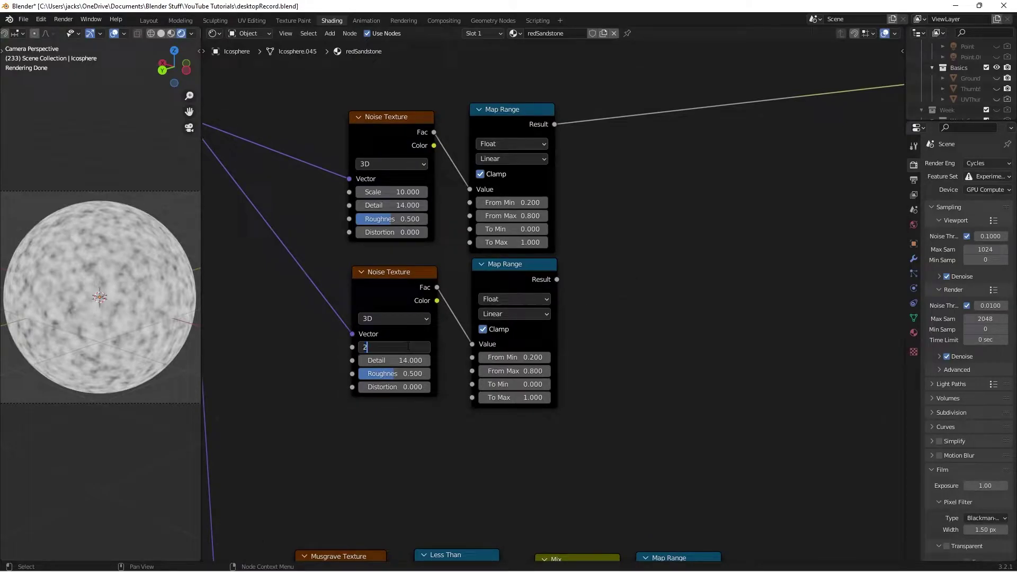
pyautogui.write('50')
pyautogui.press('Return')
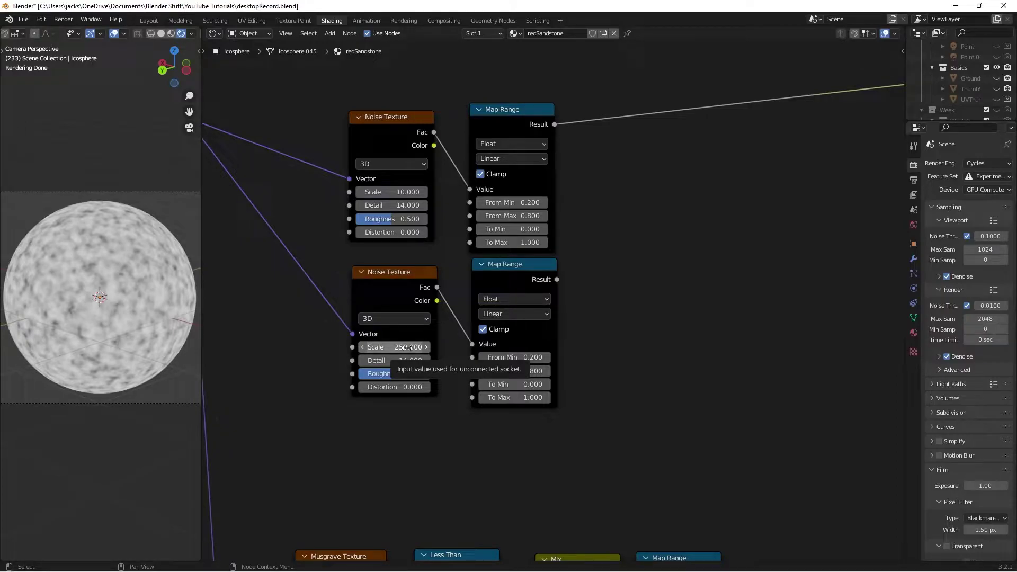
pyautogui.doubleClick(512, 397)
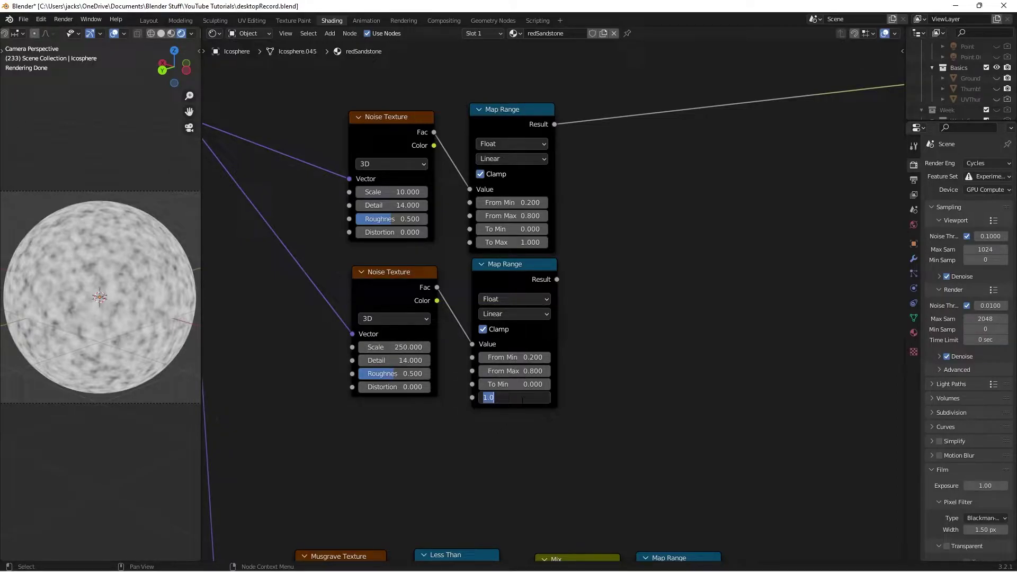
pyautogui.write('.1')
pyautogui.press('Return')
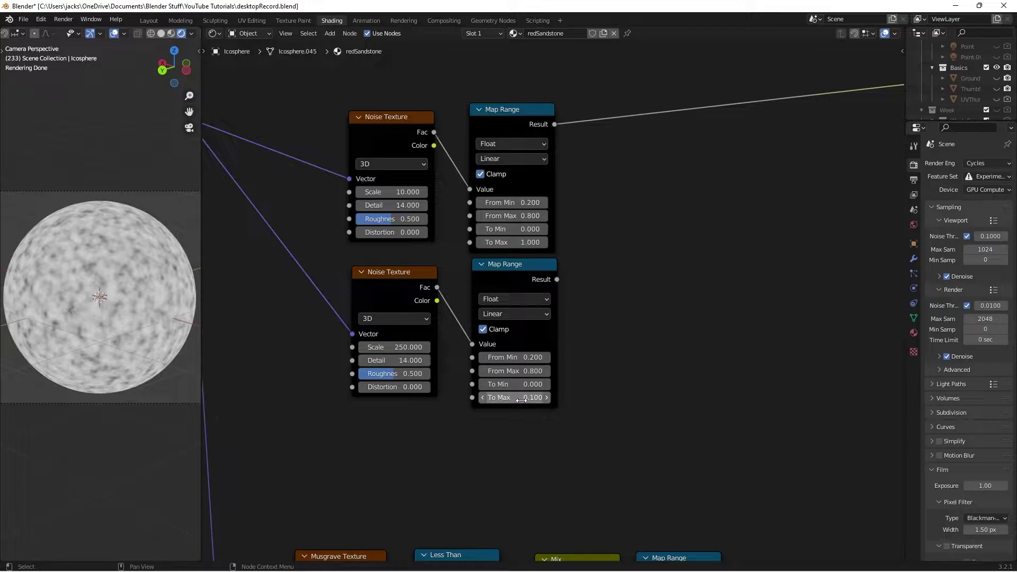
# Step: Preview the lower noise Map Range on the sphere, switch the preview back to the upper one, and save the file
pyautogui.keyDown('ctrl'); pyautogui.keyDown('shift'); pyautogui.click(535, 273); pyautogui.keyUp('shift'); pyautogui.keyUp('ctrl')
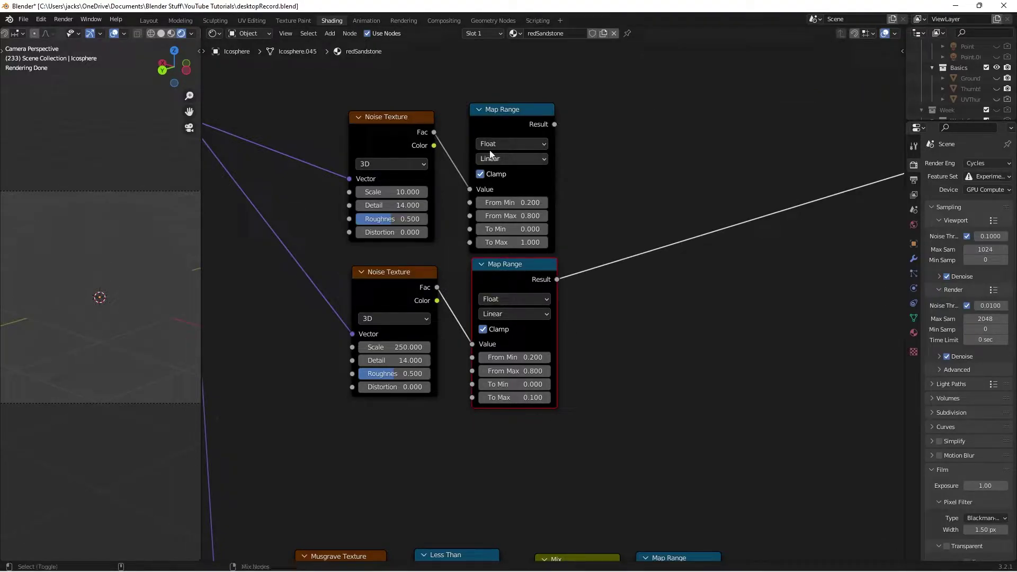
pyautogui.keyDown('ctrl'); pyautogui.keyDown('shift'); pyautogui.click(533, 142); pyautogui.keyUp('shift'); pyautogui.keyUp('ctrl')
pyautogui.click(609, 289)
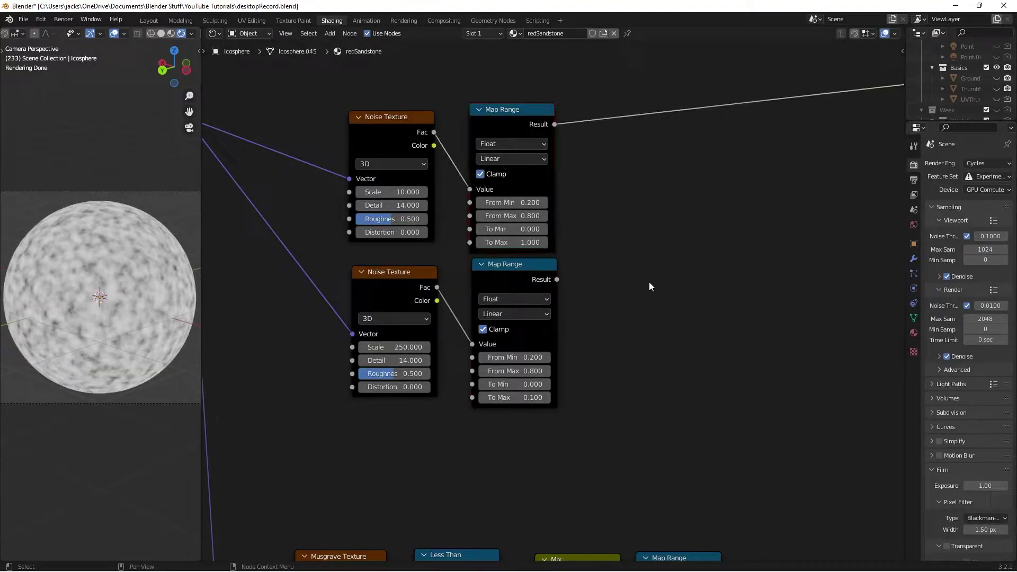
pyautogui.hotkey('ctrl', 's')
pyautogui.scroll(2, 650, 282)
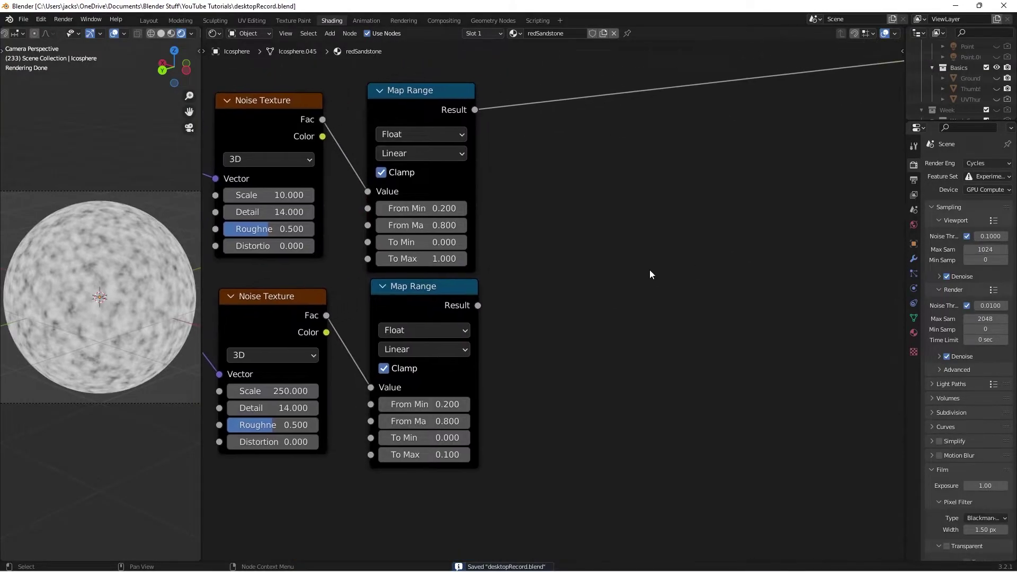
# Step: Add a MixRGB node beside the two noise Map Range nodes
pyautogui.hotkey('shift', 'a')
pyautogui.click(649, 269)
pyautogui.write('mix')
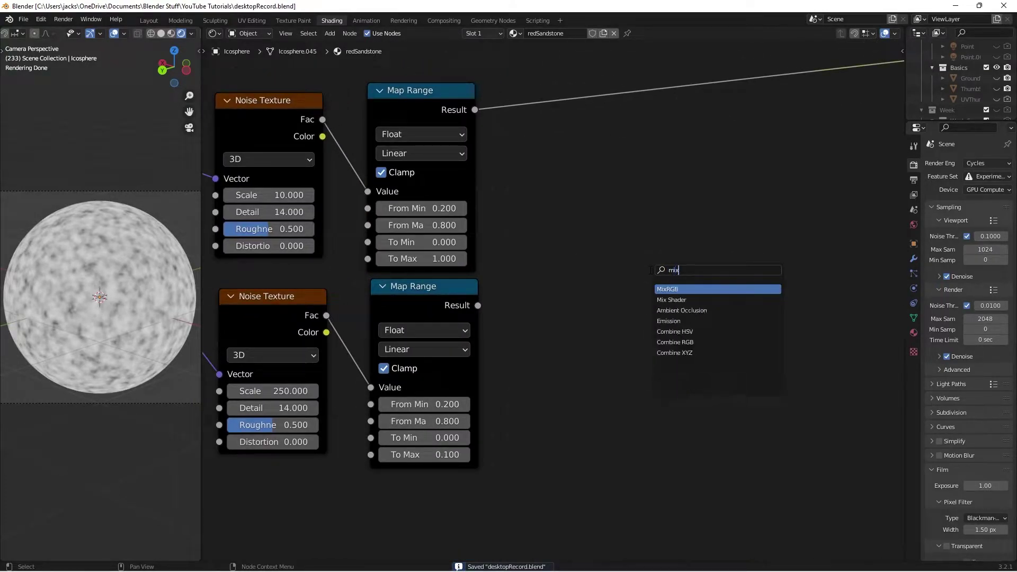
pyautogui.press('Return')
pyautogui.click(626, 181)
pyautogui.click(571, 173)
pyautogui.scroll(1, 572, 173)
pyautogui.moveTo(572, 173); pyautogui.dragTo(566, 212, button='middle')
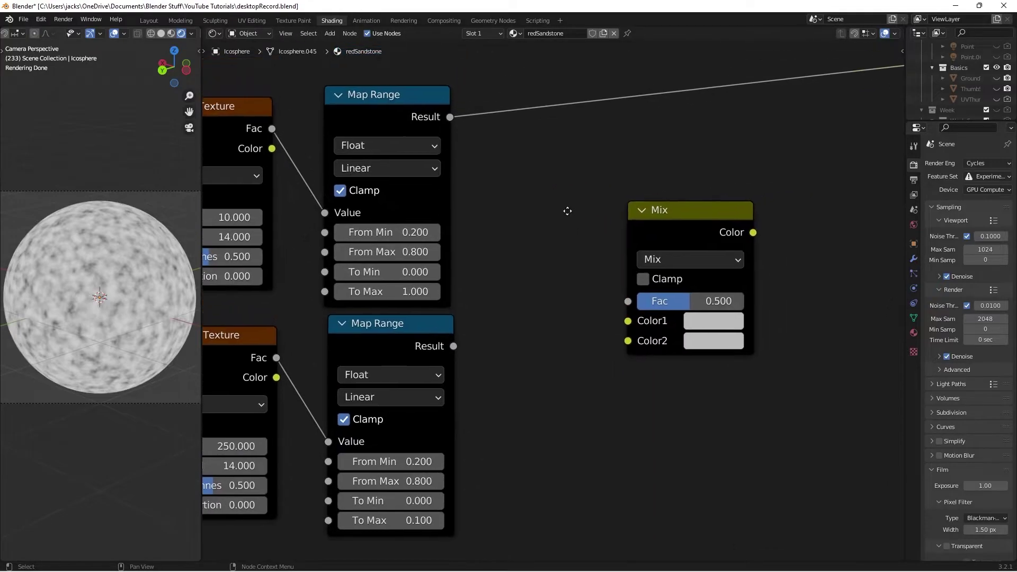
pyautogui.scroll(-1, 566, 212)
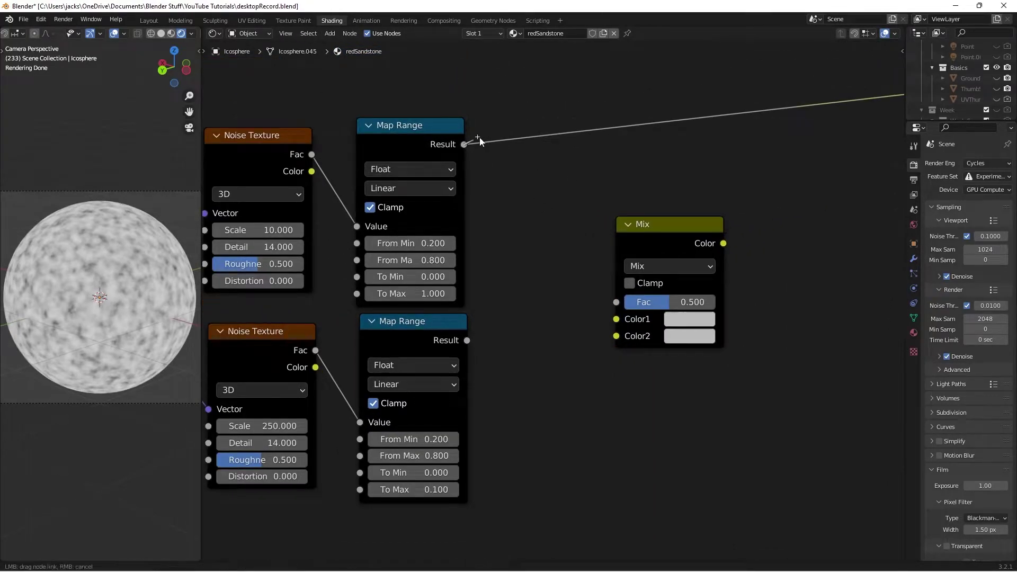
# Step: Connect the upper noise Map Range to the Mix node's Color1 and the lower one to Color2, and preview the Mix on the sphere
pyautogui.moveTo(464, 144); pyautogui.dragTo(616, 320)
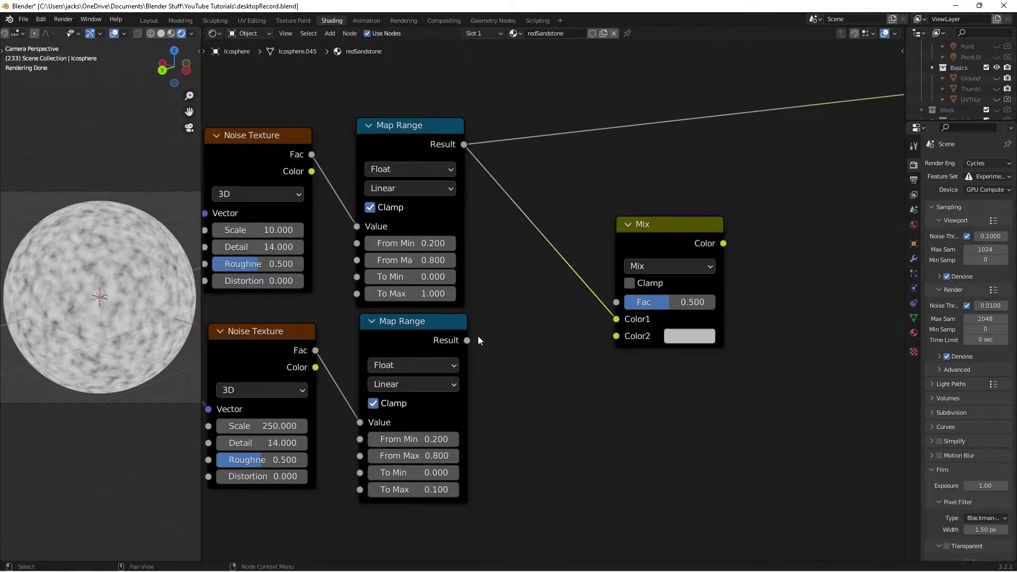
pyautogui.moveTo(466, 340); pyautogui.dragTo(620, 337)
pyautogui.keyDown('ctrl'); pyautogui.keyDown('shift'); pyautogui.click(654, 237); pyautogui.keyUp('shift'); pyautogui.keyUp('ctrl')
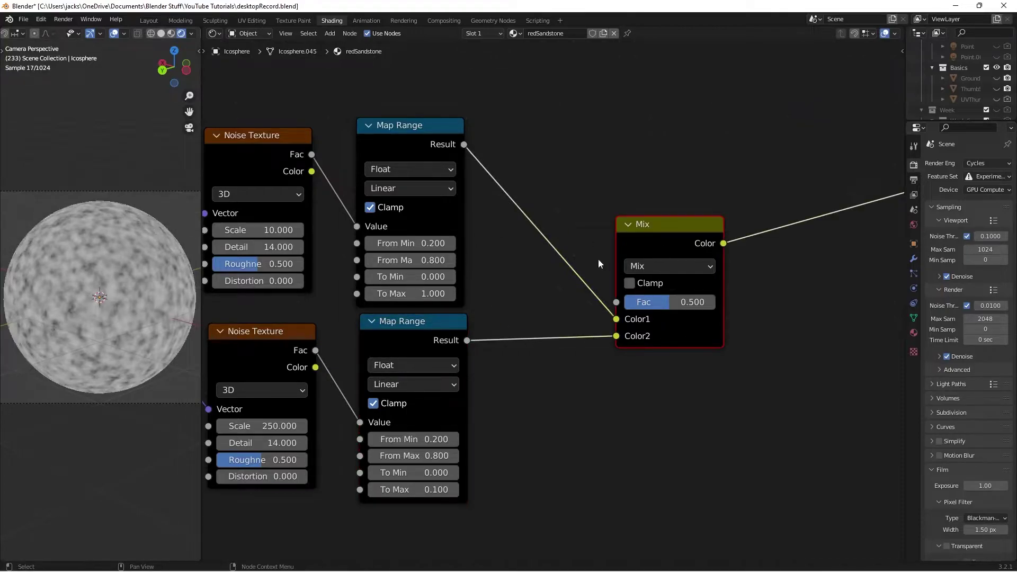
pyautogui.moveTo(668, 246); pyautogui.dragTo(679, 246)
pyautogui.click(674, 180)
# Step: Add a Map Range node above the Mix and feed its Value from the upper noise Map Range's Result
pyautogui.scroll(-3, 673, 179)
pyautogui.moveTo(675, 181); pyautogui.dragTo(574, 221, button='middle')
pyautogui.hotkey('shift', 'a')
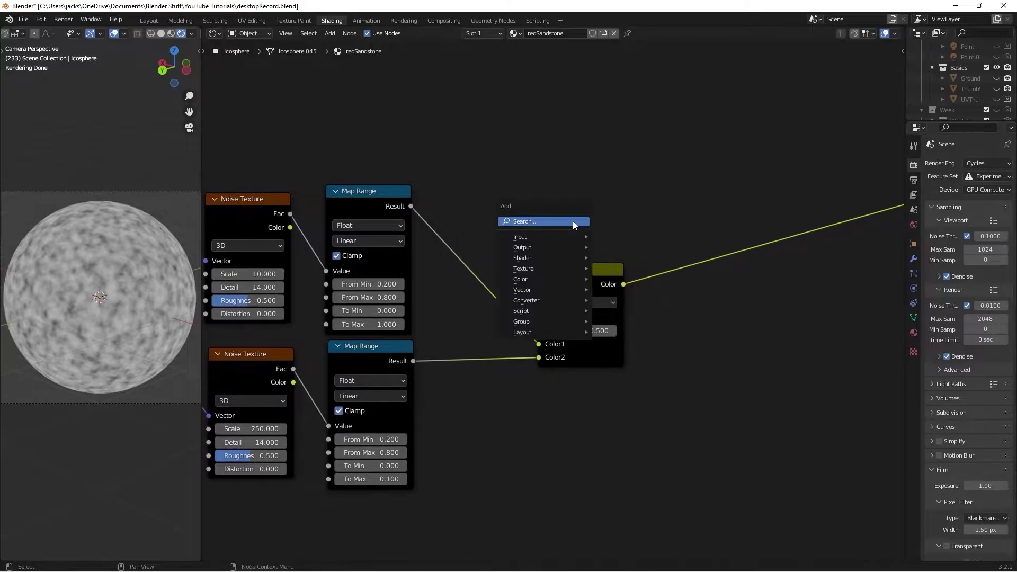
pyautogui.click(574, 221)
pyautogui.write('map')
pyautogui.press('Return')
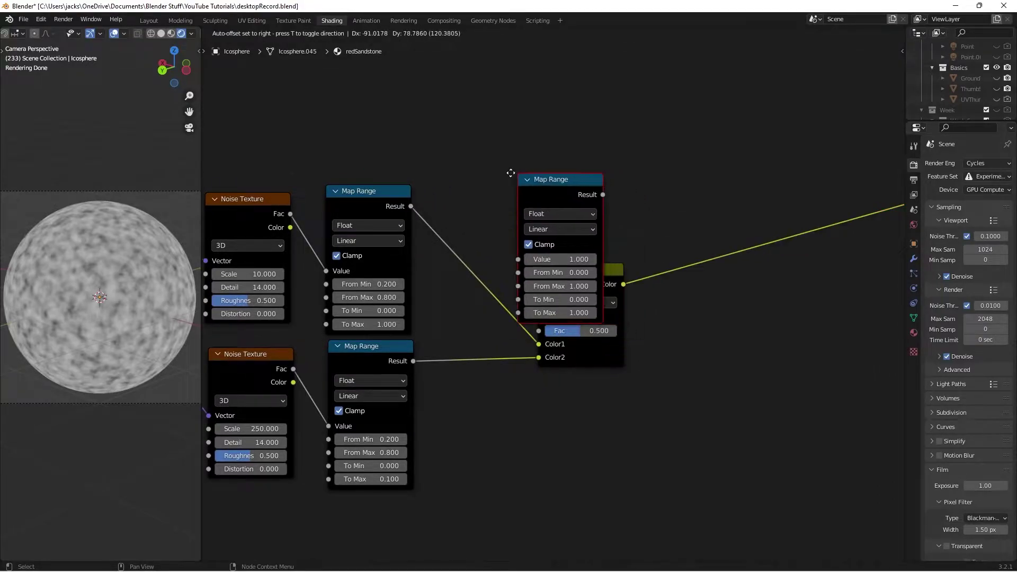
pyautogui.click(467, 90)
pyautogui.moveTo(570, 284); pyautogui.dragTo(592, 284)
pyautogui.moveTo(623, 208); pyautogui.dragTo(616, 230, button='middle')
pyautogui.moveTo(402, 229); pyautogui.dragTo(462, 198)
# Step: Set the new Map Range's From Min to 0.35 and From Max to 0.75, previewing its result on the sphere
pyautogui.scroll(2, 641, 234)
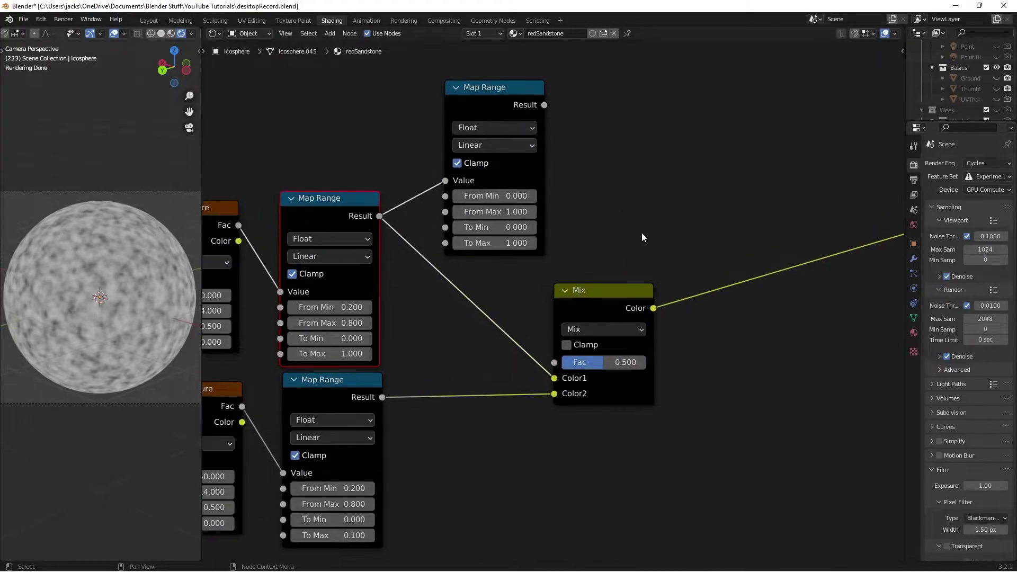
pyautogui.moveTo(637, 231); pyautogui.dragTo(634, 247, button='middle')
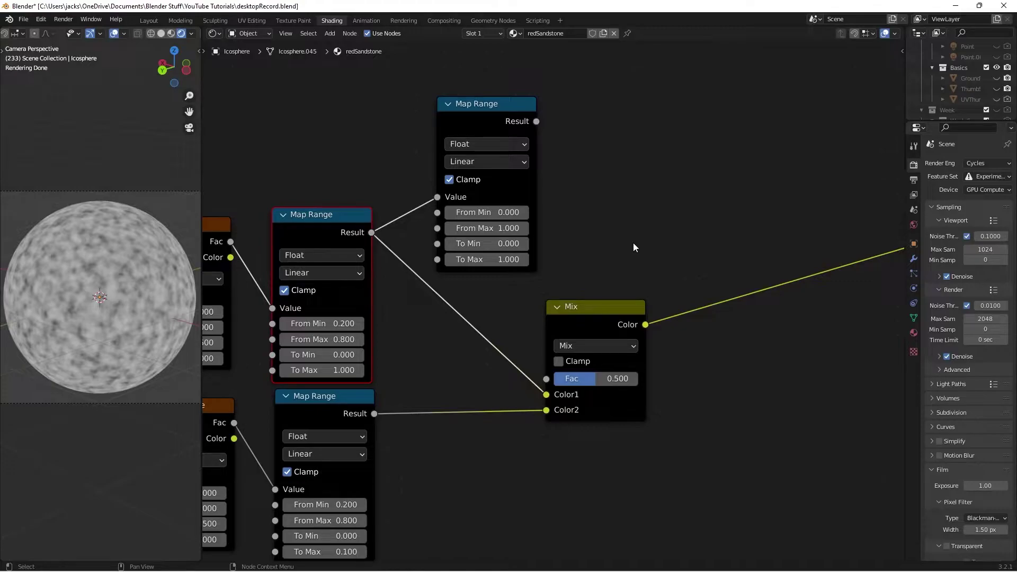
pyautogui.click(497, 212)
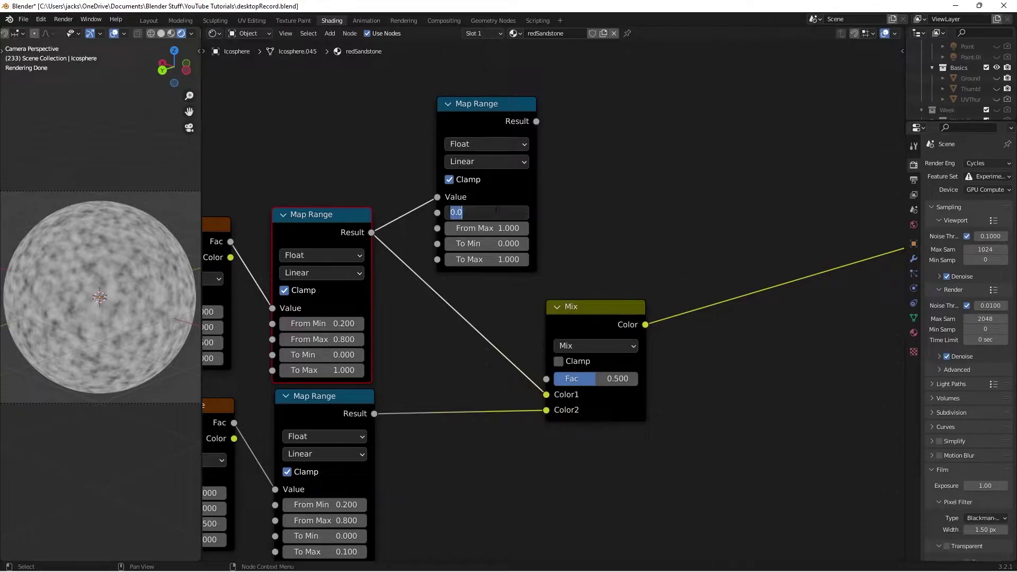
pyautogui.write('.35')
pyautogui.press('Return')
pyautogui.keyDown('ctrl'); pyautogui.keyDown('shift'); pyautogui.click(488, 124); pyautogui.keyUp('shift'); pyautogui.keyUp('ctrl')
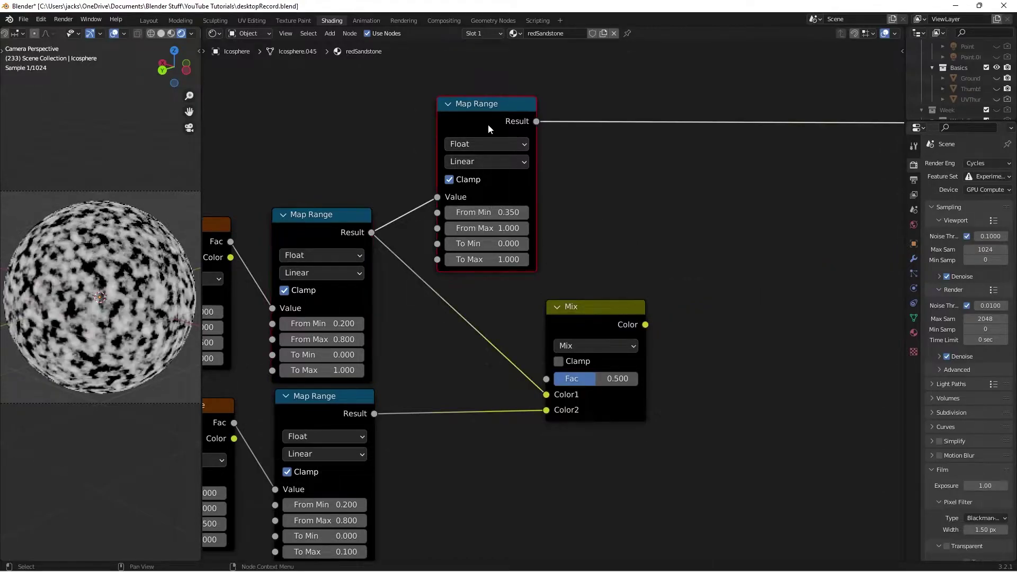
pyautogui.click(498, 228)
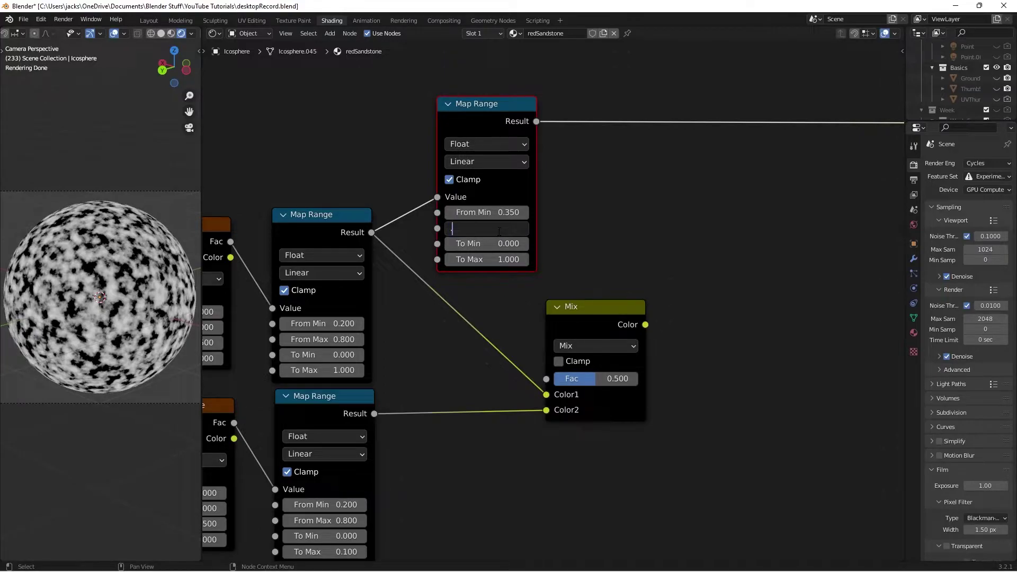
pyautogui.write('.75')
pyautogui.press('Return')
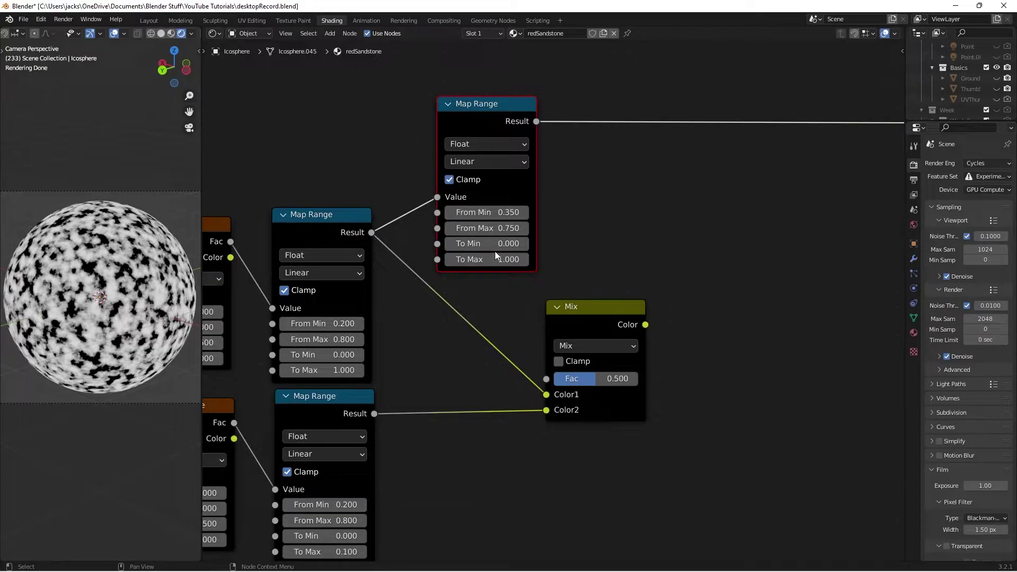
# Step: Connect the new Map Range's Result to the noise Mix's Fac, preview the Mix on the sphere, and save the file
pyautogui.moveTo(536, 121); pyautogui.dragTo(546, 379)
pyautogui.keyDown('ctrl'); pyautogui.keyDown('shift'); pyautogui.click(590, 327); pyautogui.keyUp('shift'); pyautogui.keyUp('ctrl')
pyautogui.moveTo(591, 330); pyautogui.dragTo(598, 327)
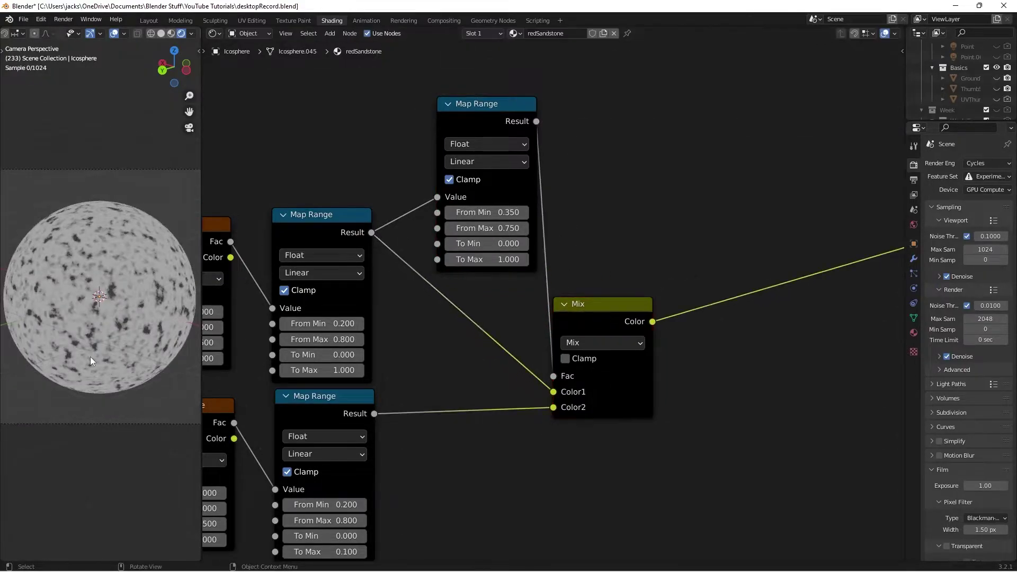
pyautogui.scroll(3, 97, 328)
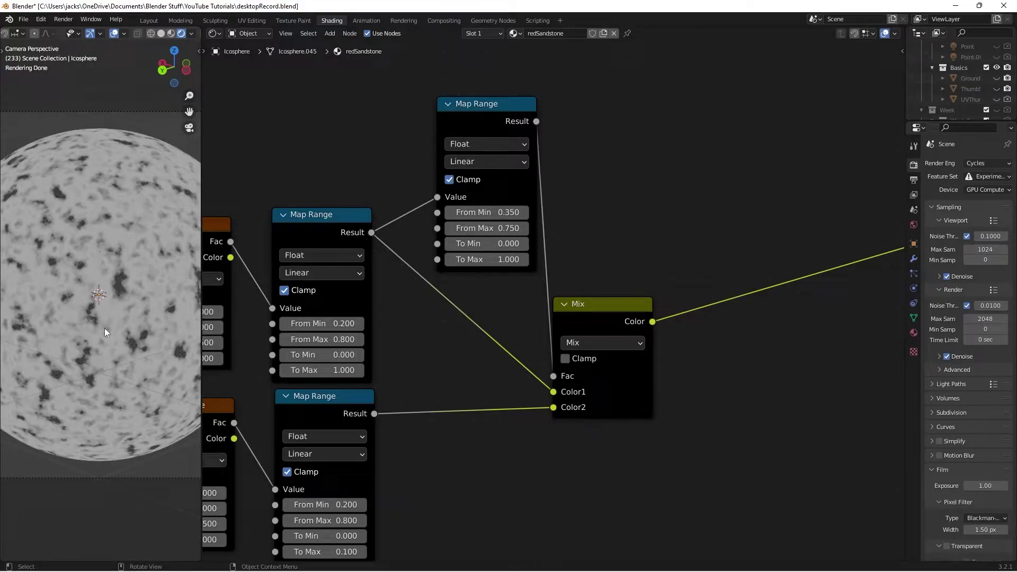
pyautogui.hotkey('ctrl', 's')
pyautogui.scroll(-1, 587, 284)
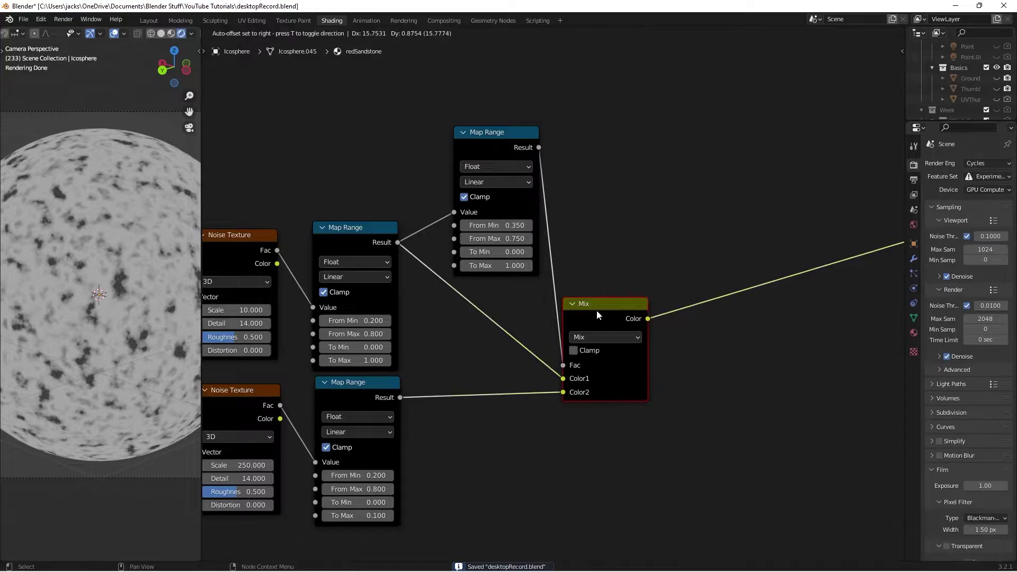
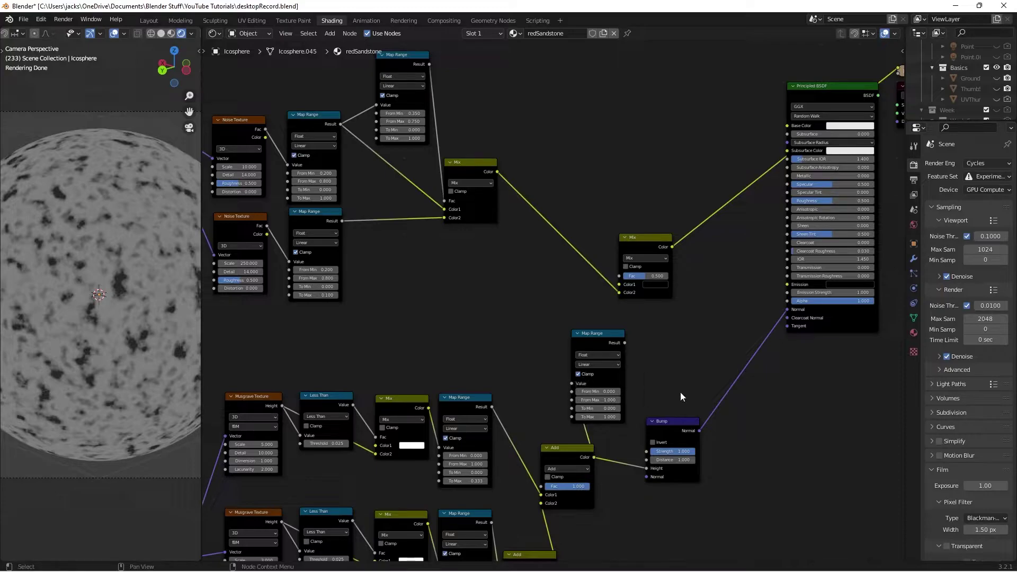
# Step: Set the To Min of the Map Range above the Bump to 0.05, link its Result to the neighbouring Mix's Fac, and save
pyautogui.click(614, 445)
pyautogui.write('.05')
pyautogui.press('Return')
pyautogui.moveTo(622, 350); pyautogui.dragTo(628, 352)
pyautogui.moveTo(681, 217); pyautogui.dragTo(683, 231)
pyautogui.moveTo(629, 350); pyautogui.dragTo(647, 280)
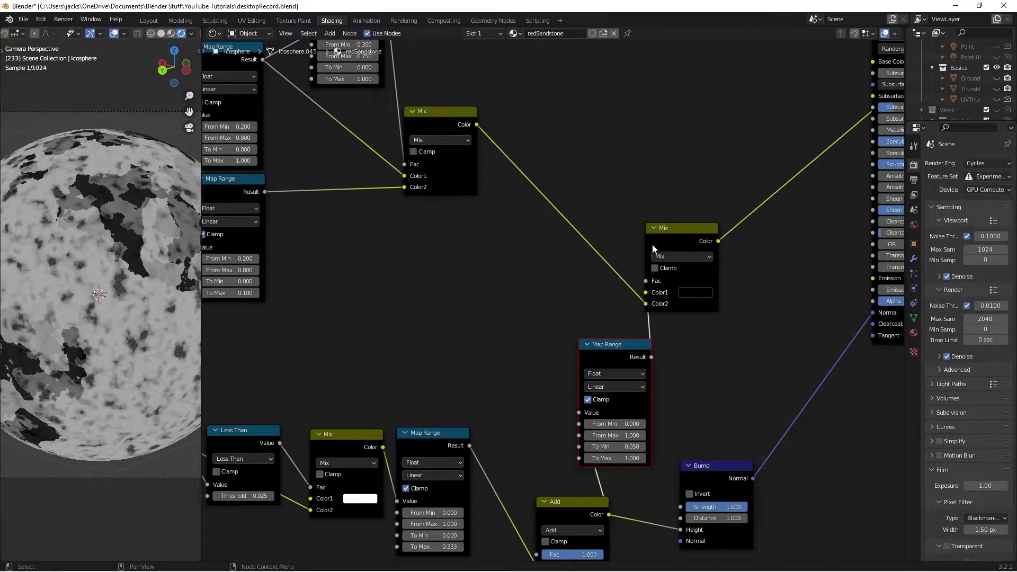
pyautogui.scroll(-1, 627, 227)
pyautogui.scroll(-1, 548, 197)
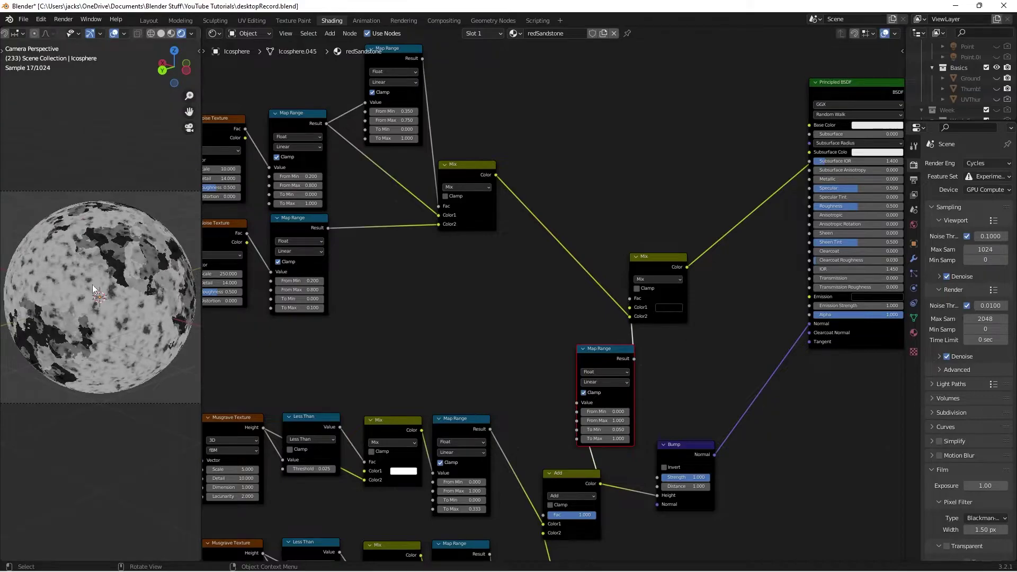
pyautogui.hotkey('ctrl', 's')
# Step: Move the coordinate, mapping and noise nodes with their Mix further left to open up space in the node tree
pyautogui.scroll(-3, 567, 186)
pyautogui.moveTo(540, 254); pyautogui.dragTo(607, 160, button='middle')
pyautogui.scroll(-2, 589, 183)
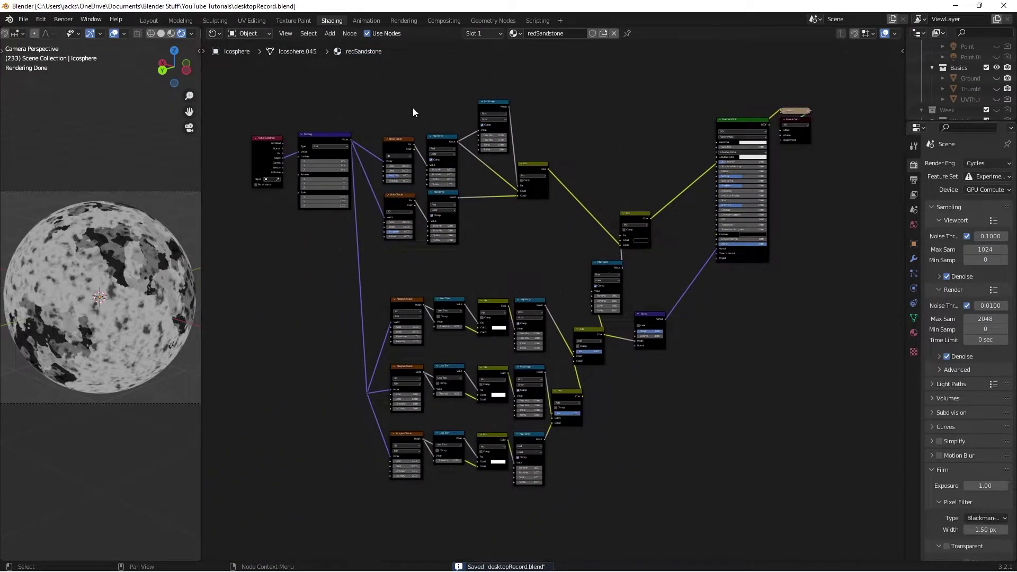
pyautogui.moveTo(256, 91); pyautogui.dragTo(552, 213)
pyautogui.press('g')
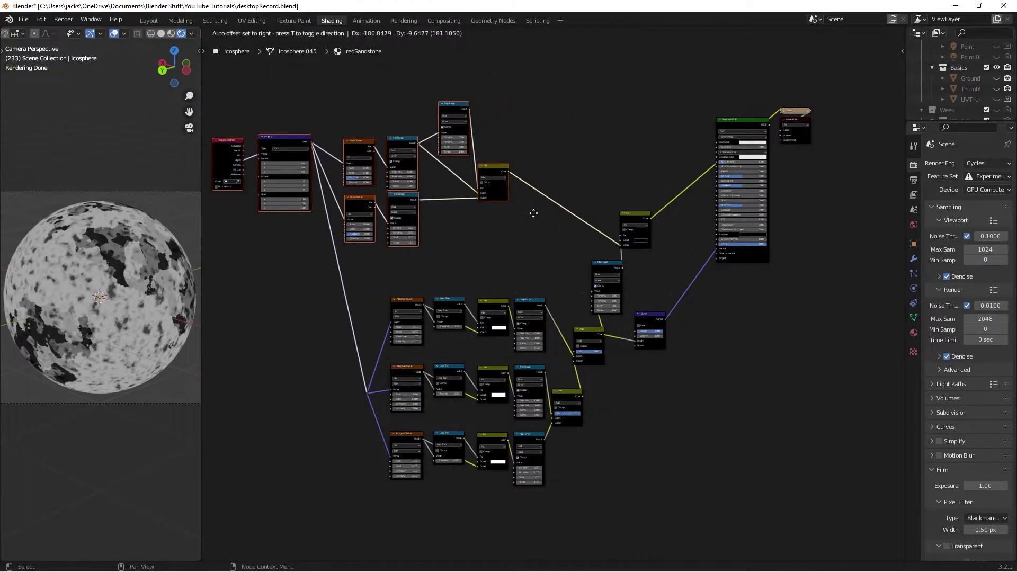
pyautogui.click(466, 207)
pyautogui.moveTo(624, 244); pyautogui.dragTo(589, 238, button='middle')
pyautogui.scroll(-1, 560, 260)
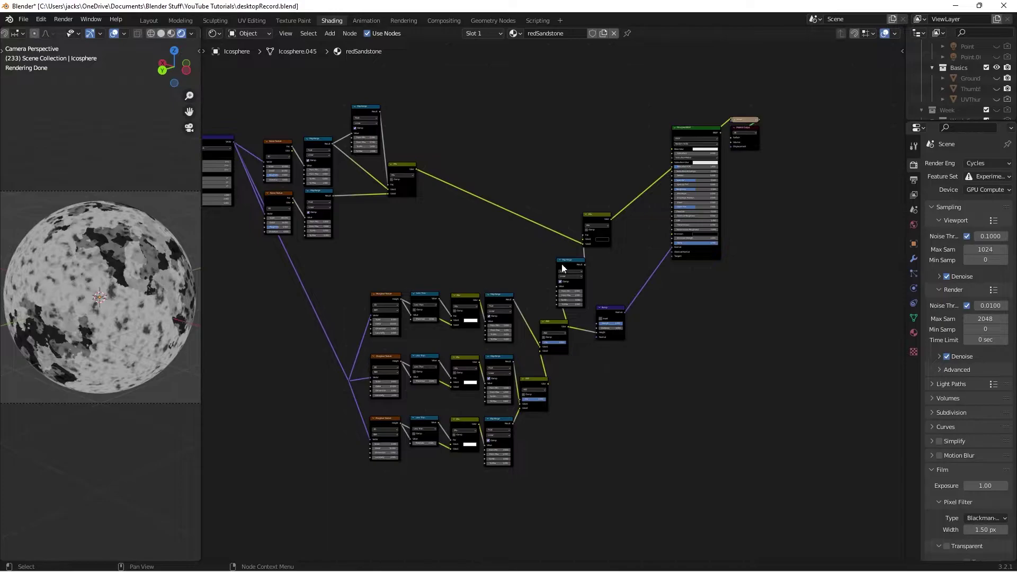
# Step: Move the Musgrave branch with its Add and Map Range nodes down and left, and reposition the connected Mix beside it
pyautogui.moveTo(381, 259); pyautogui.dragTo(555, 466)
pyautogui.press('g')
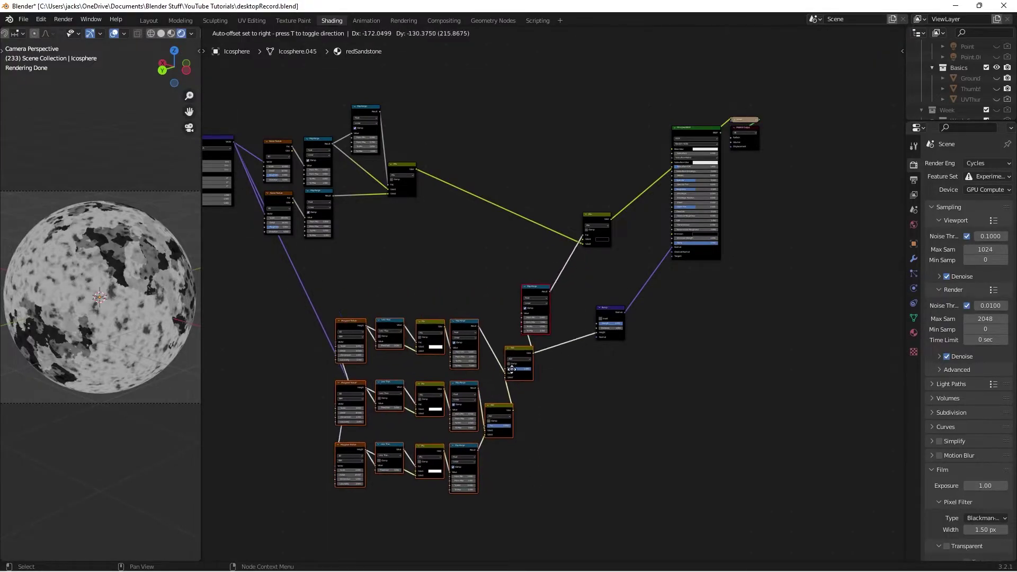
pyautogui.rightClick(525, 398)
pyautogui.keyDown('shift'); pyautogui.moveTo(327, 335); pyautogui.dragTo(383, 406); pyautogui.keyUp('shift')
pyautogui.moveTo(482, 325); pyautogui.dragTo(413, 389)
pyautogui.moveTo(592, 221); pyautogui.dragTo(538, 301)
# Step: Duplicate the Bump node onto the link to the Principled BSDF's Normal and connect the black-and-noise Mix's Color to the copy's Height
pyautogui.scroll(5, 530, 262)
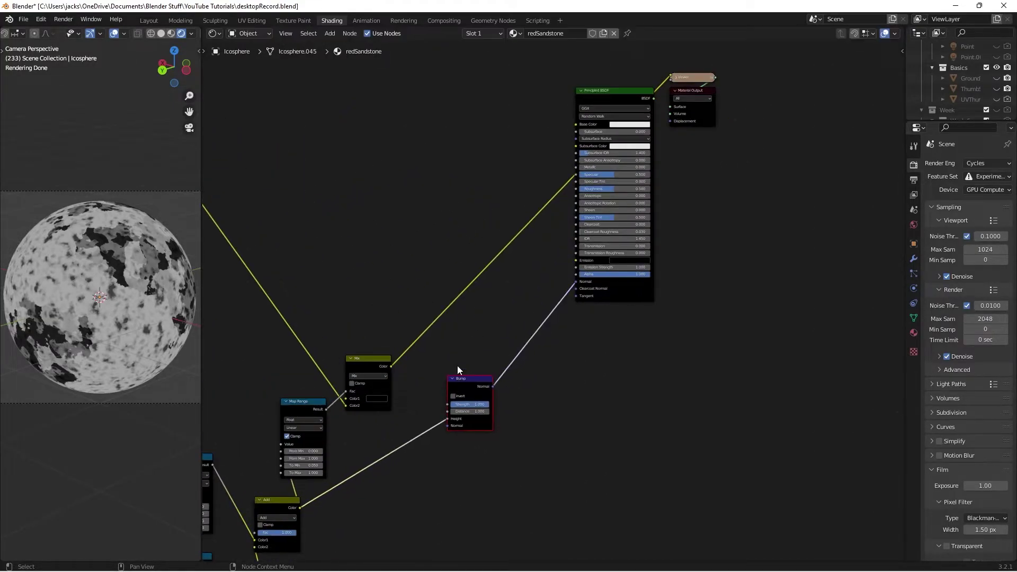
pyautogui.scroll(2, 434, 368)
pyautogui.scroll(2, 414, 367)
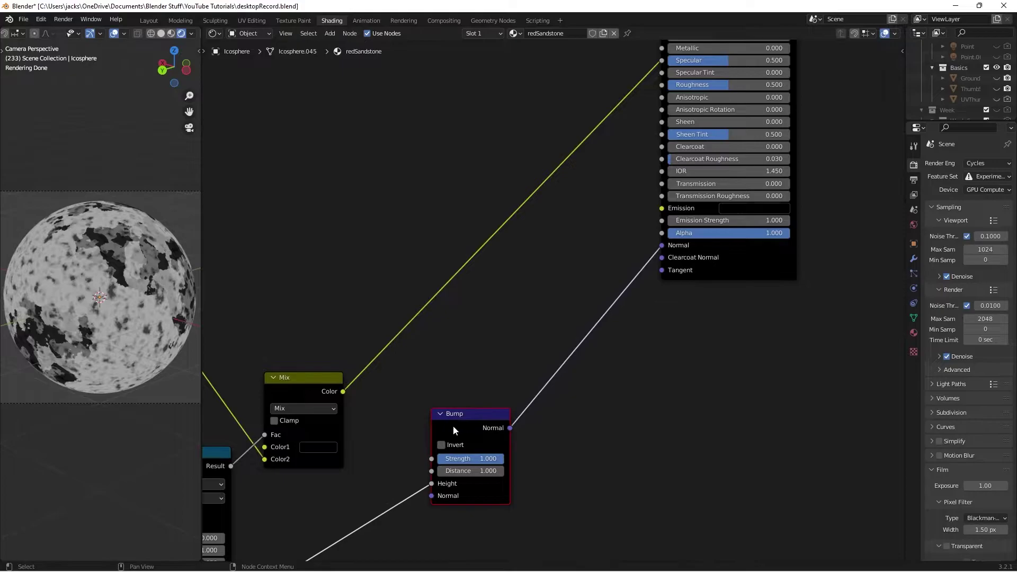
pyautogui.hotkey('shift', 'd')
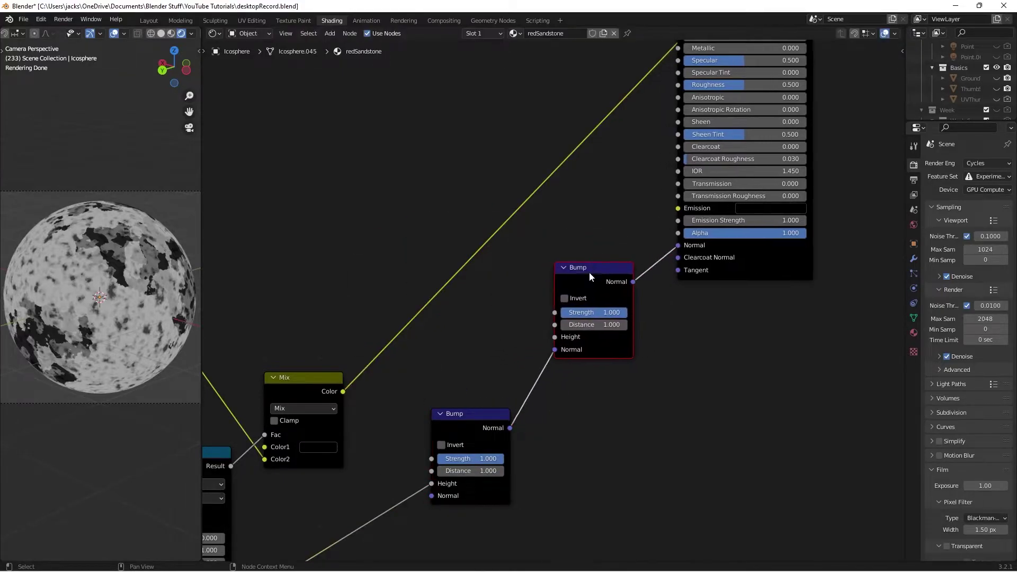
pyautogui.click(562, 264)
pyautogui.moveTo(355, 392); pyautogui.dragTo(536, 333)
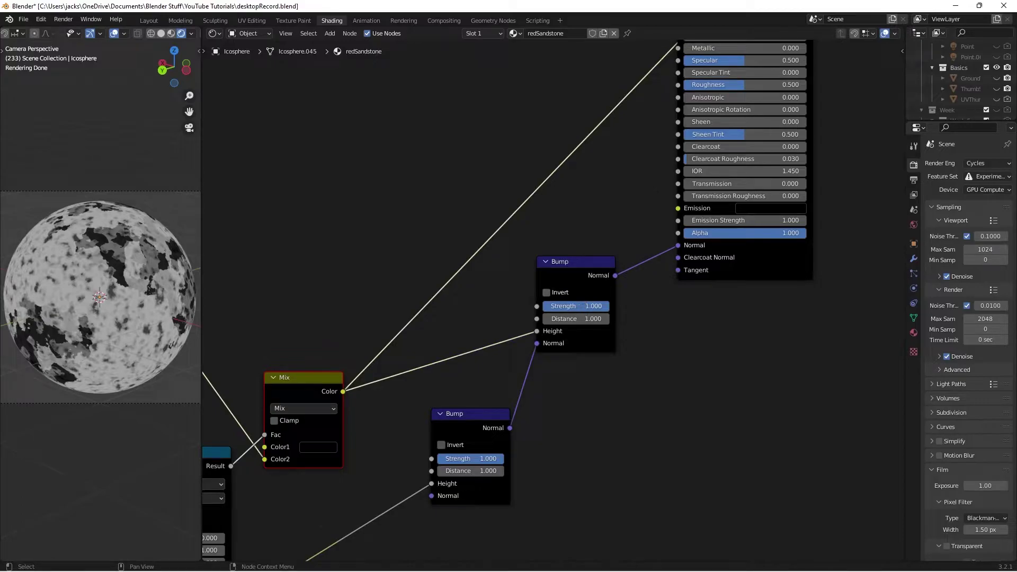
# Step: Set the second Bump's Strength to 0.25, output the Principled BSDF on the sphere, and save the file
pyautogui.click(583, 307)
pyautogui.write('.25')
pyautogui.press('Return')
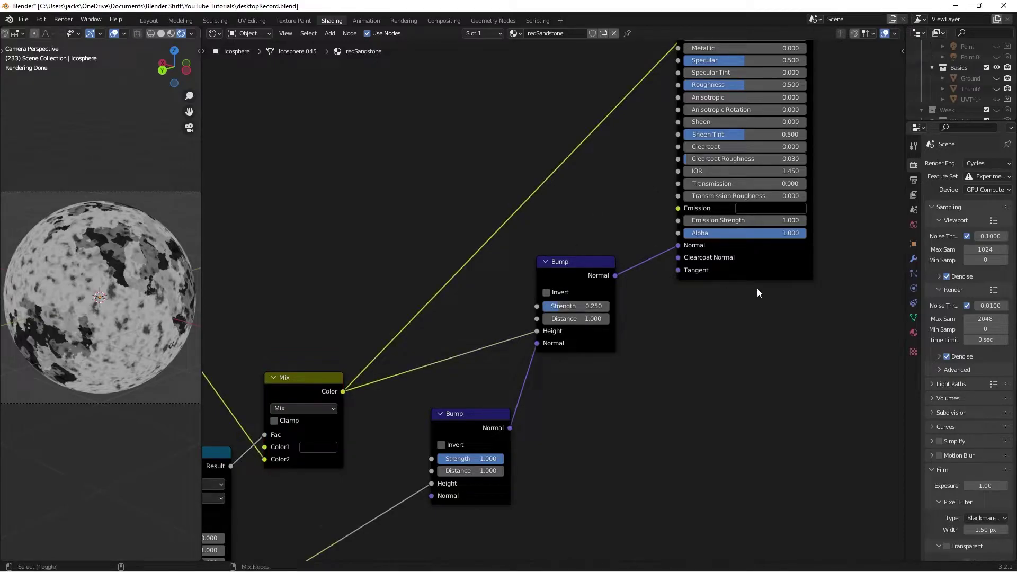
pyautogui.keyDown('ctrl'); pyautogui.keyDown('shift'); pyautogui.click(773, 253); pyautogui.keyUp('shift'); pyautogui.keyUp('ctrl')
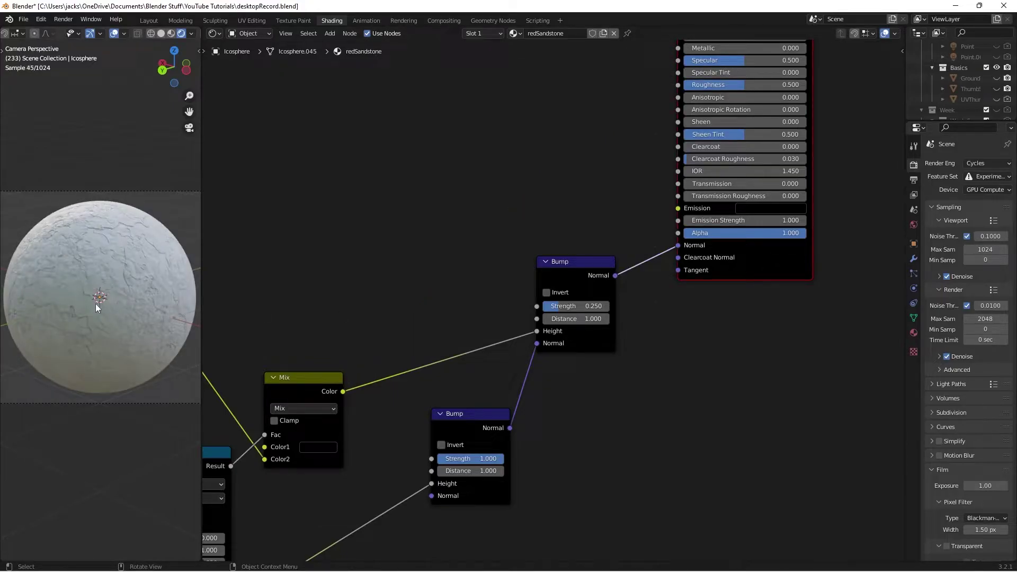
pyautogui.hotkey('ctrl', 's')
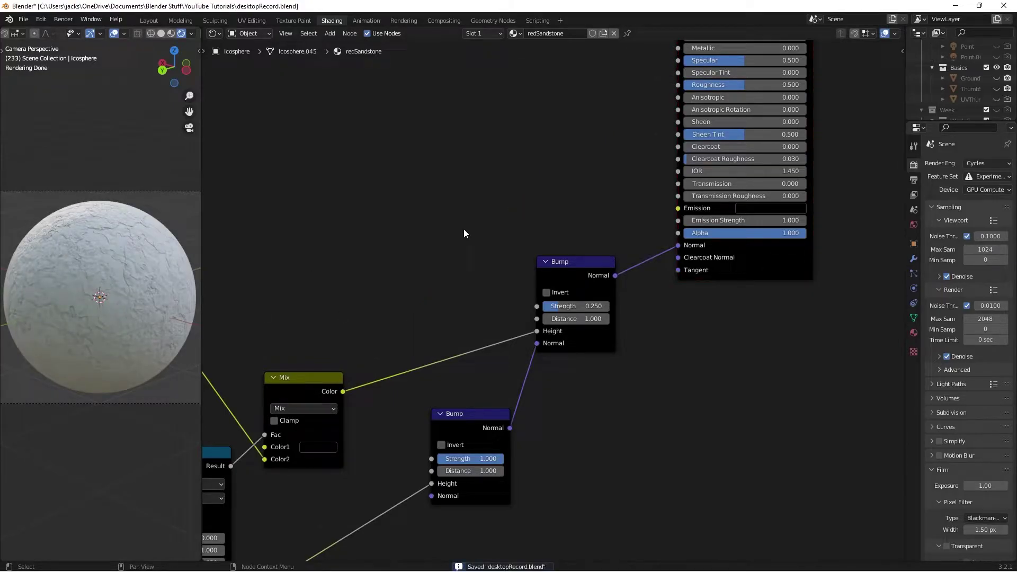
# Step: Nudge the second Bump node slightly within the layout and save the file
pyautogui.scroll(-1, 533, 271)
pyautogui.moveTo(570, 283); pyautogui.dragTo(568, 283)
pyautogui.moveTo(468, 303); pyautogui.dragTo(516, 275, button='middle')
pyautogui.scroll(-2, 517, 275)
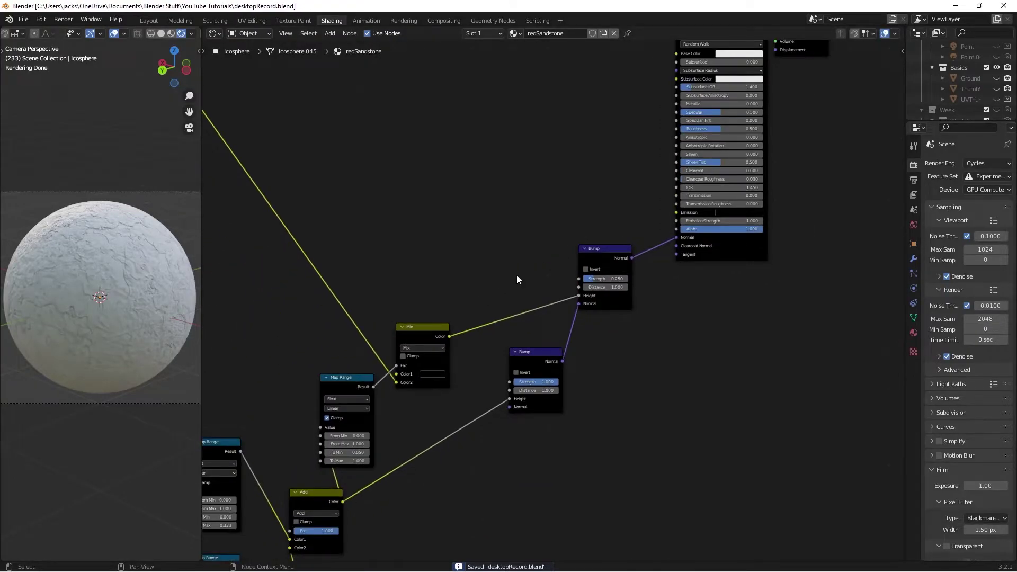
pyautogui.moveTo(615, 269); pyautogui.dragTo(618, 270)
pyautogui.hotkey('ctrl', 's')
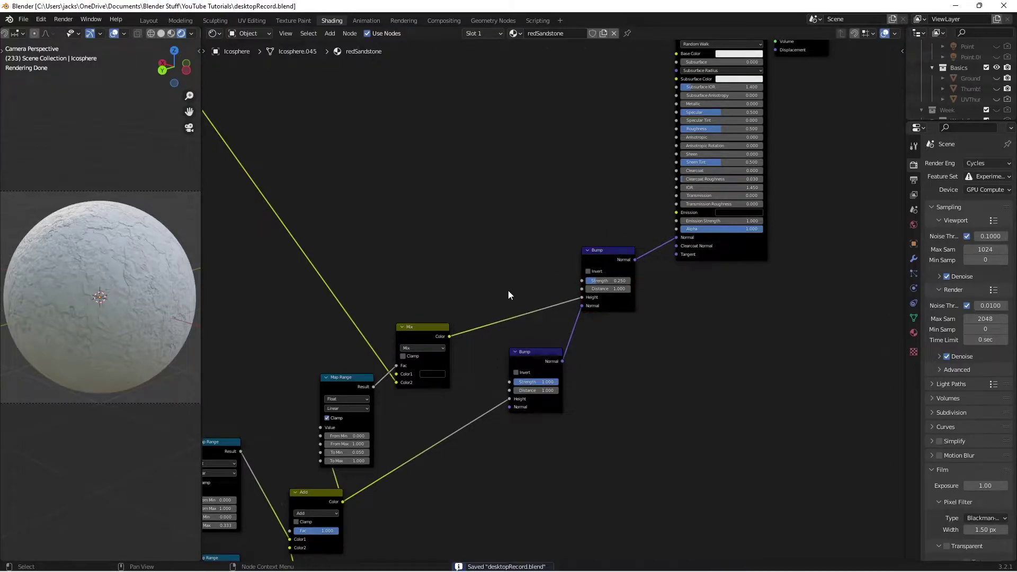
# Step: Add another Map Range node and place it beside the first Bump, below the second one
pyautogui.scroll(-5, 519, 284)
pyautogui.hscroll(-2, 519, 284)
pyautogui.scroll(1, 477, 209)
pyautogui.scroll(1, 721, 328)
pyautogui.moveTo(712, 315); pyautogui.dragTo(652, 342, button='middle')
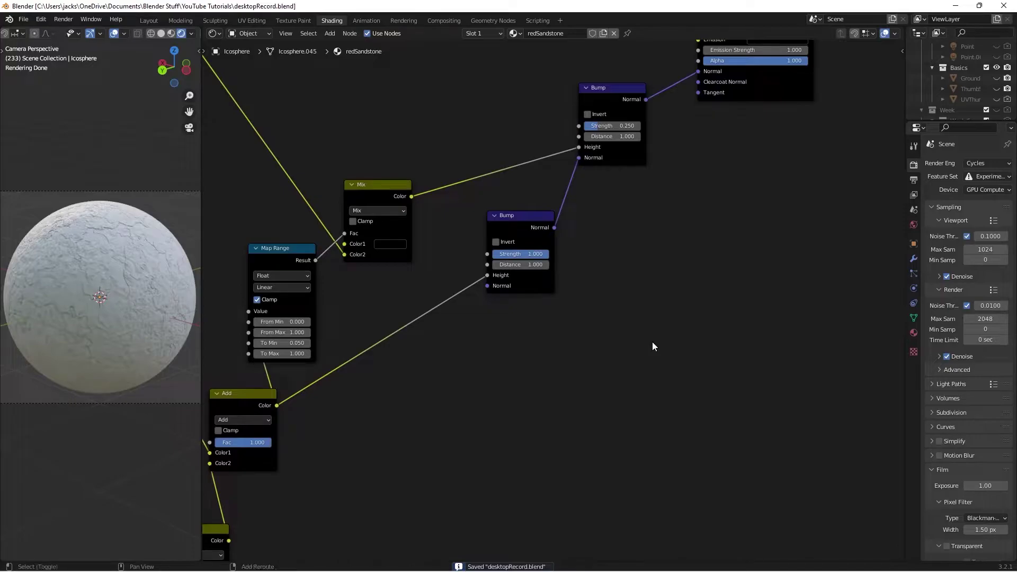
pyautogui.hotkey('shift', 'a')
pyautogui.write('map range')
pyautogui.press('Return')
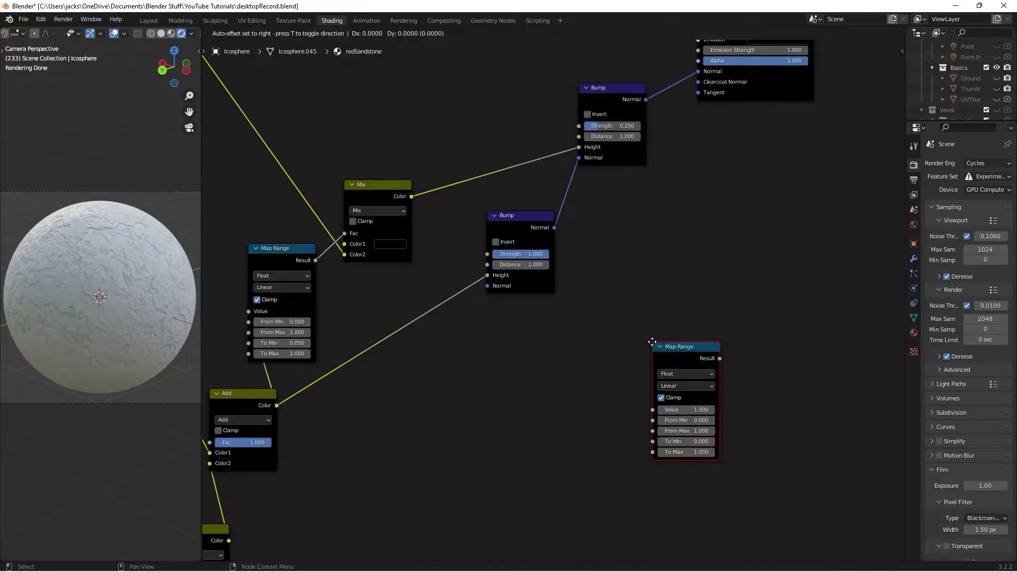
pyautogui.click(619, 239)
pyautogui.scroll(-2, 488, 285)
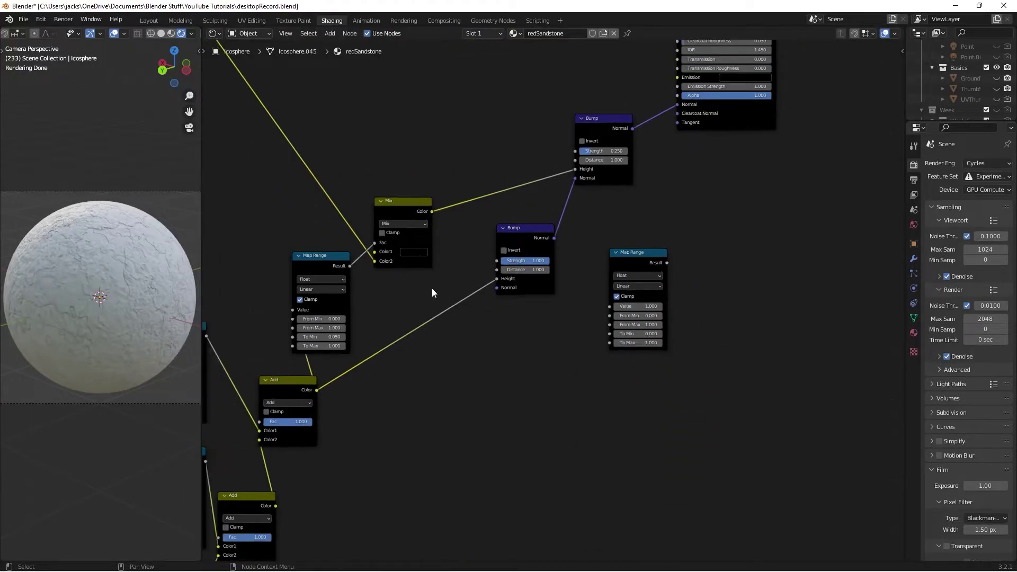
# Step: Connect the black-and-noise Mix's Color to the new Map Range's Value and place a duplicate of that Map Range below it
pyautogui.moveTo(443, 194); pyautogui.dragTo(621, 290)
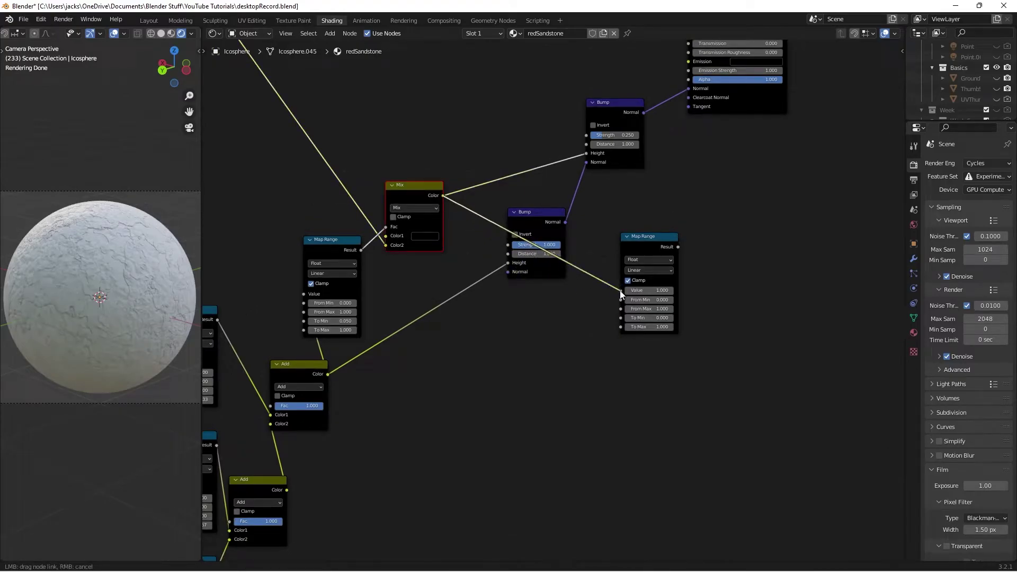
pyautogui.click(628, 245)
pyautogui.hotkey('shift', 'd')
pyautogui.click(652, 387)
# Step: Connect the Color output of the Add node that feeds the first Bump to the lower Map Range's Value
pyautogui.moveTo(331, 362); pyautogui.dragTo(453, 306, button='middle')
pyautogui.scroll(-1, 464, 304)
pyautogui.click(444, 307)
pyautogui.moveTo(443, 309); pyautogui.dragTo(716, 336)
pyautogui.click(728, 289)
# Step: Set To Max to 0.25 on the upper new Map Range and to 0.75 on the lower one
pyautogui.moveTo(747, 275); pyautogui.dragTo(631, 313, button='middle')
pyautogui.scroll(3, 625, 318)
pyautogui.click(514, 334)
pyautogui.write('0.25')
pyautogui.press('Return')
pyautogui.click(533, 514)
pyautogui.write('.75')
pyautogui.press('Return')
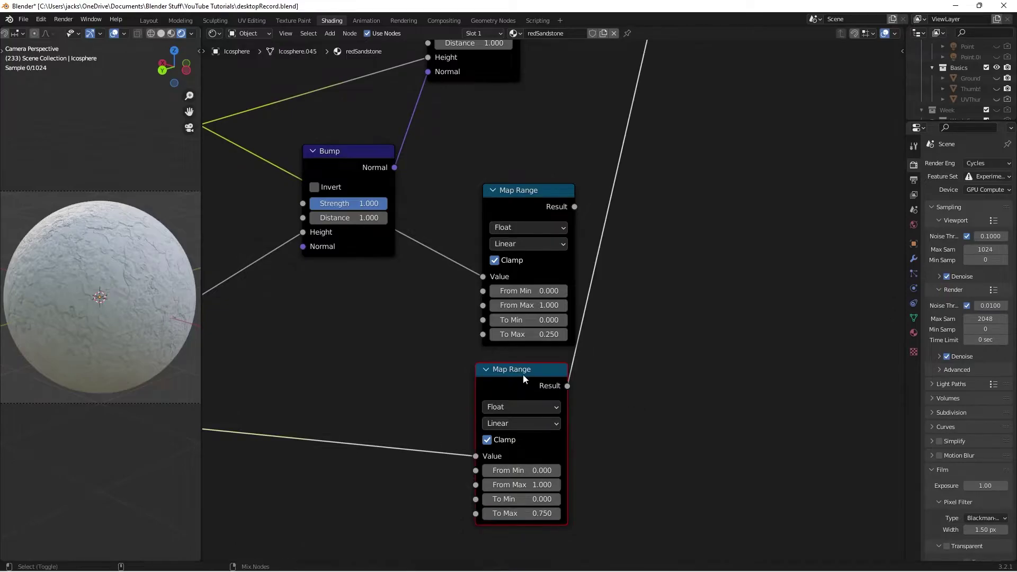
# Step: Preview the lower and the upper new Map Range on the sphere in turn and save the file
pyautogui.keyDown('ctrl'); pyautogui.keyDown('shift'); pyautogui.click(533, 516); pyautogui.keyUp('shift'); pyautogui.keyUp('ctrl')
pyautogui.keyDown('ctrl'); pyautogui.keyDown('shift'); pyautogui.click(514, 227); pyautogui.keyUp('shift'); pyautogui.keyUp('ctrl')
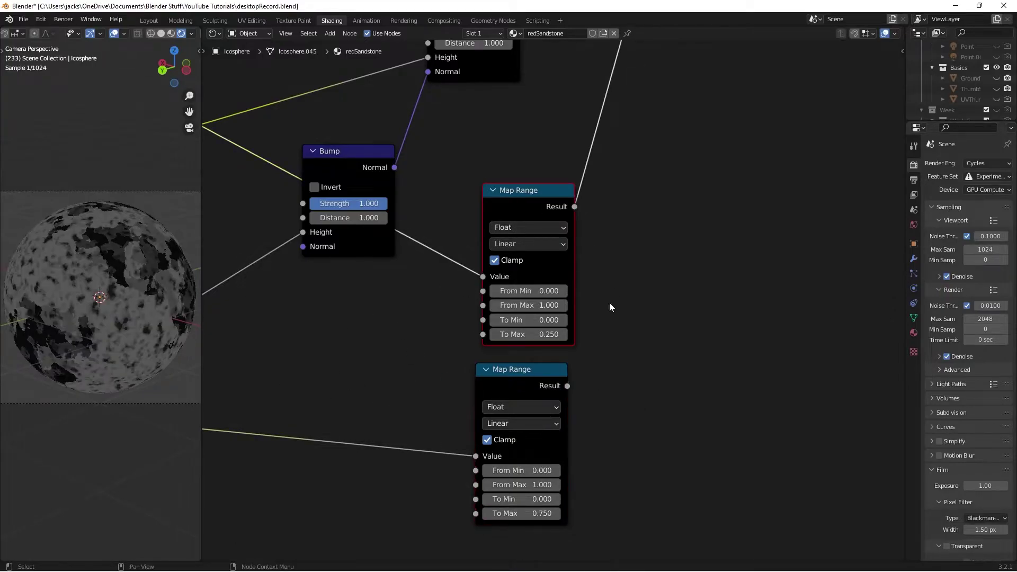
pyautogui.hotkey('shift', 'a')
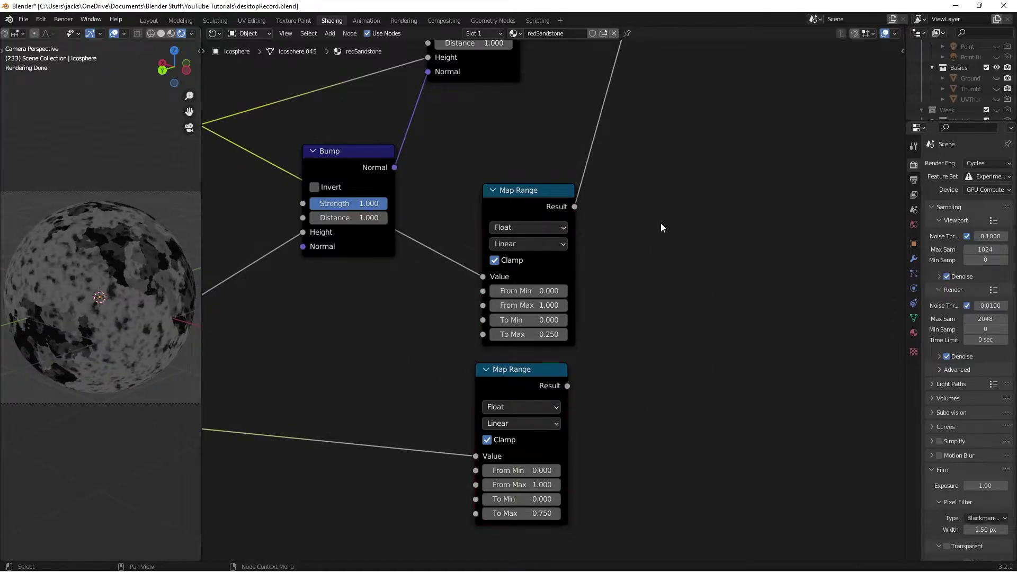
pyautogui.moveTo(655, 221); pyautogui.dragTo(624, 249, button='middle')
pyautogui.hotkey('ctrl', 's')
# Step: Add a Mix node beside the two Map Ranges and connect the upper Result to Color1 and the lower Result to Color2
pyautogui.hotkey('shift', 'a')
pyautogui.click(647, 261)
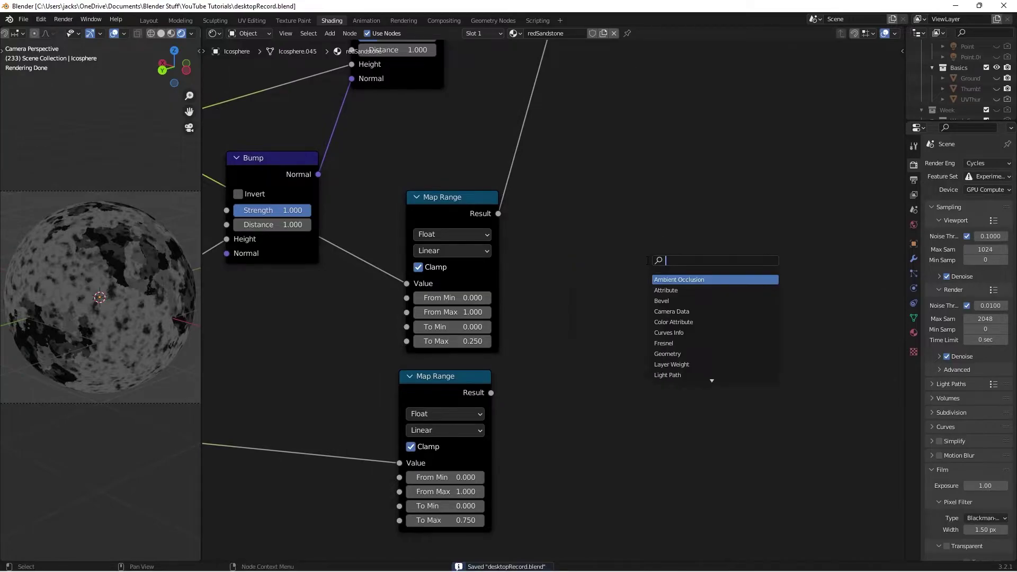
pyautogui.write('mix')
pyautogui.press('Return')
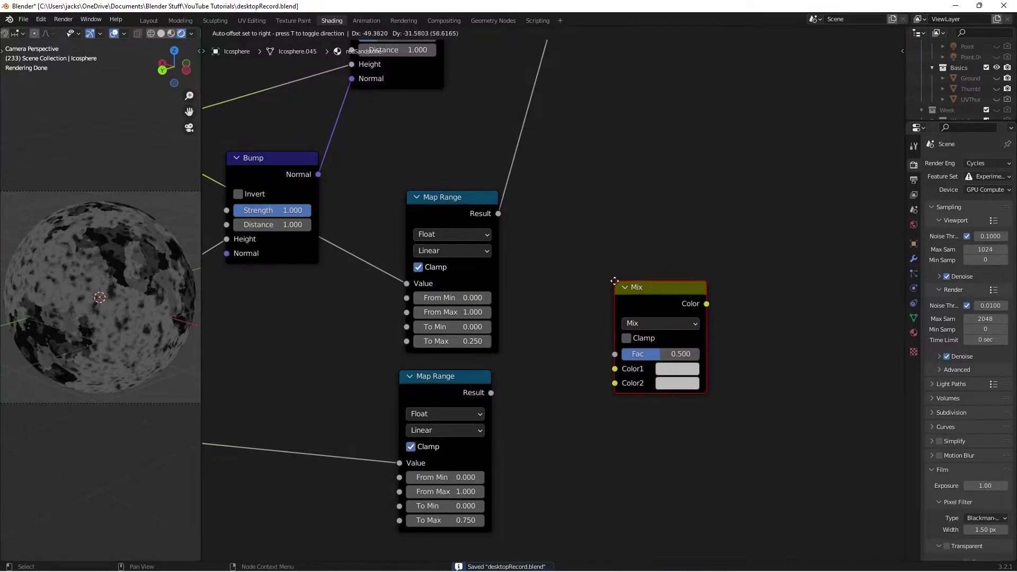
pyautogui.click(596, 252)
pyautogui.click(569, 242)
pyautogui.moveTo(499, 213); pyautogui.dragTo(614, 369)
pyautogui.moveTo(491, 393); pyautogui.dragTo(619, 382)
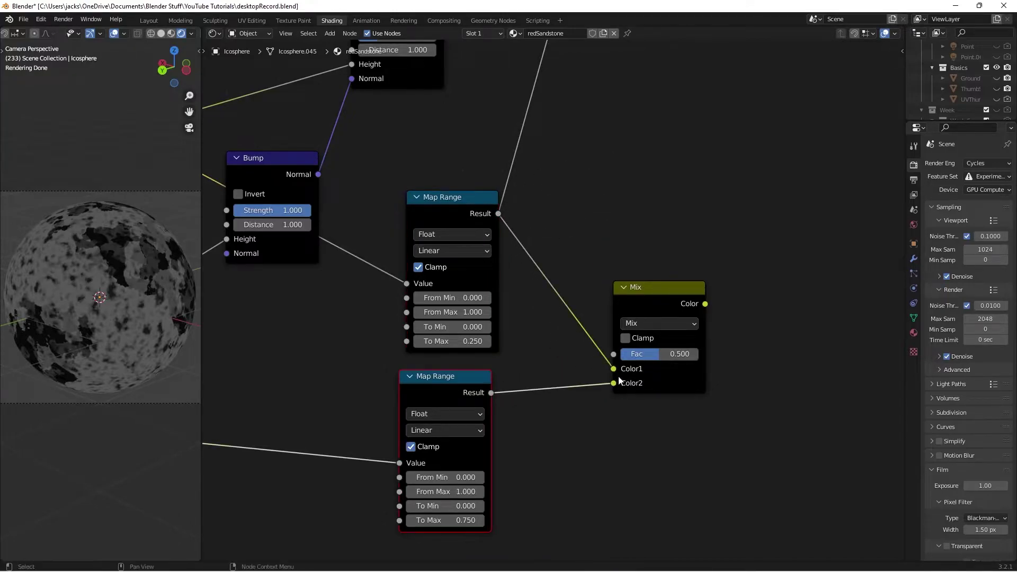
# Step: Set the new Mix node to Add with Fac 1, move it closer to the Map Ranges and enable Clamp
pyautogui.click(645, 325)
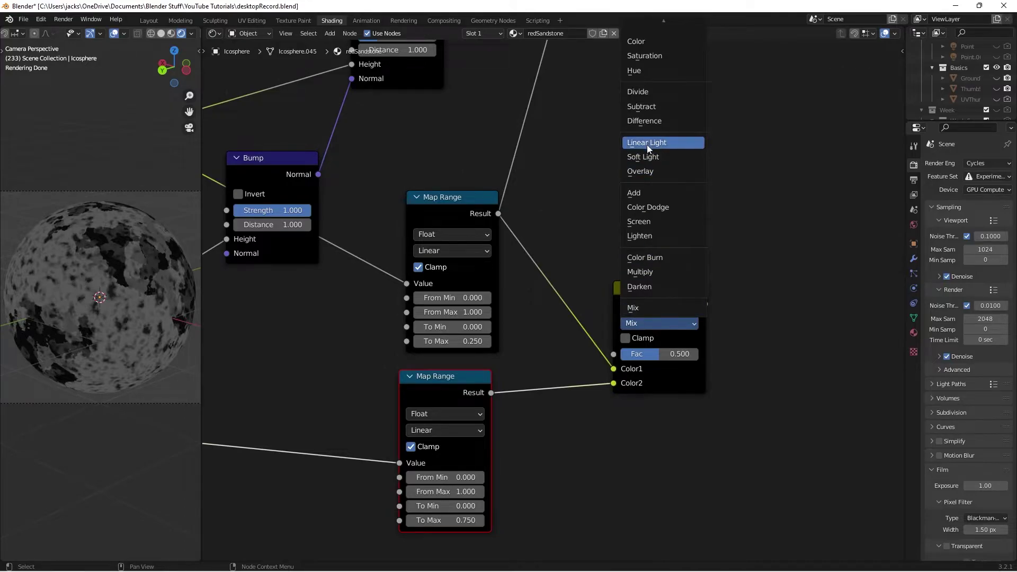
pyautogui.click(638, 193)
pyautogui.moveTo(651, 344); pyautogui.dragTo(815, 374)
pyautogui.moveTo(770, 323); pyautogui.dragTo(618, 296)
pyautogui.click(590, 332)
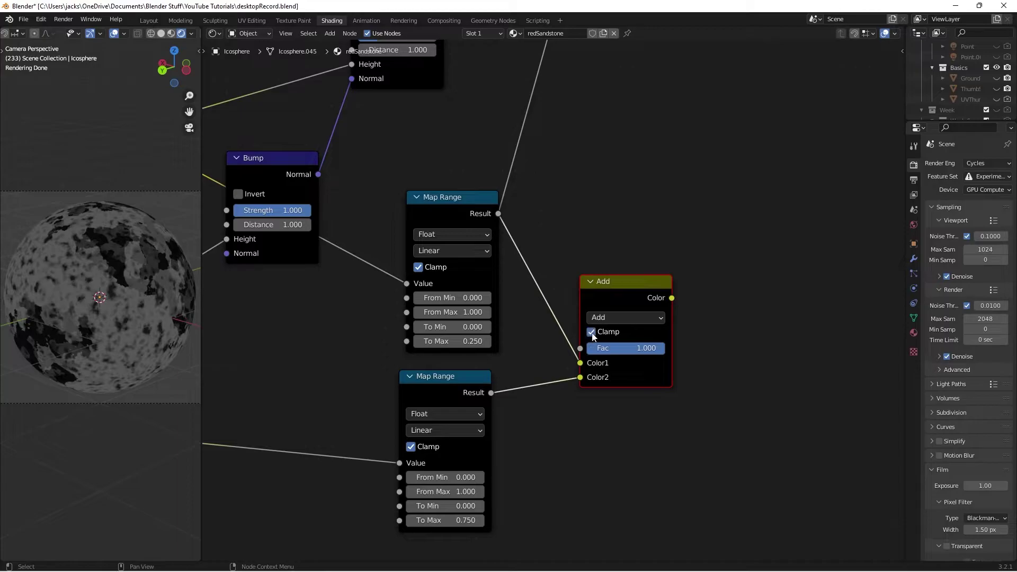
# Step: Output the clamped Add node on the sphere and save the file
pyautogui.keyDown('ctrl'); pyautogui.keyDown('shift'); pyautogui.click(620, 301); pyautogui.keyUp('shift'); pyautogui.keyUp('ctrl')
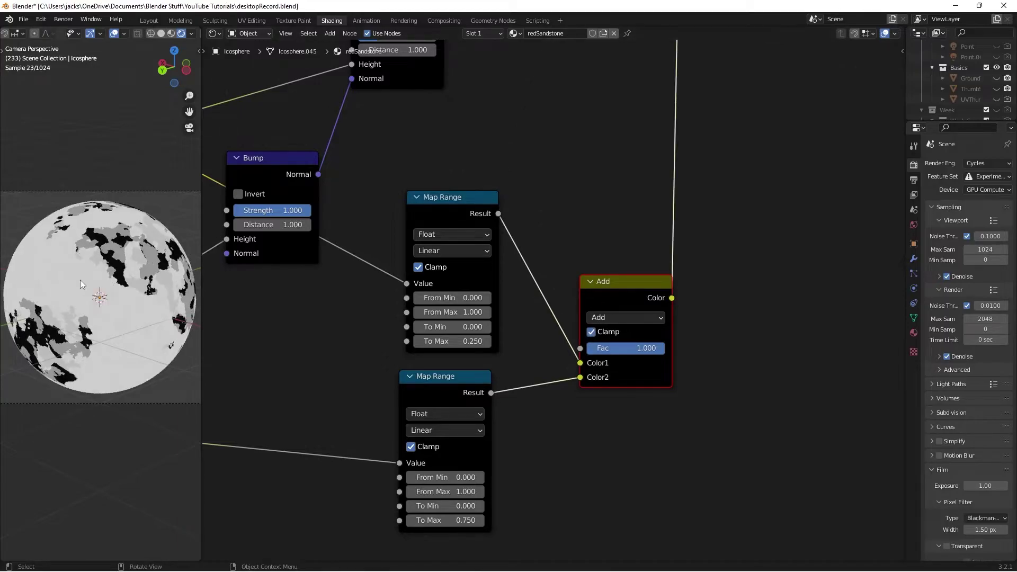
pyautogui.click(586, 231)
pyautogui.moveTo(734, 231); pyautogui.dragTo(669, 250, button='middle')
pyautogui.hotkey('ctrl', 's')
# Step: Add a Displacement node beside the clamped Add, connect the Add's Color to its Height, and save the file
pyautogui.scroll(-2, 691, 258)
pyautogui.hotkey('shift', 'a')
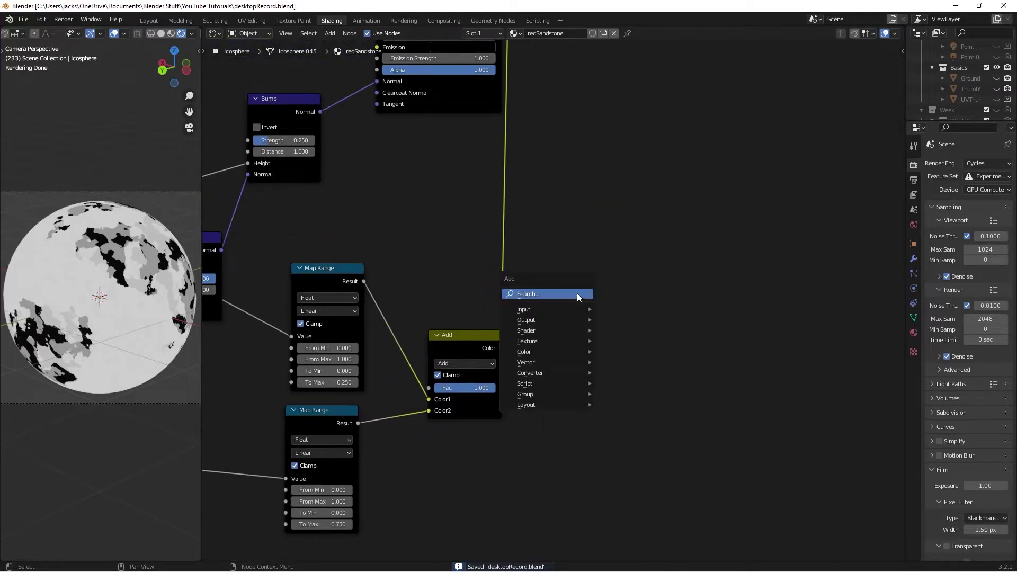
pyautogui.click(577, 294)
pyautogui.write('disp')
pyautogui.press('Return')
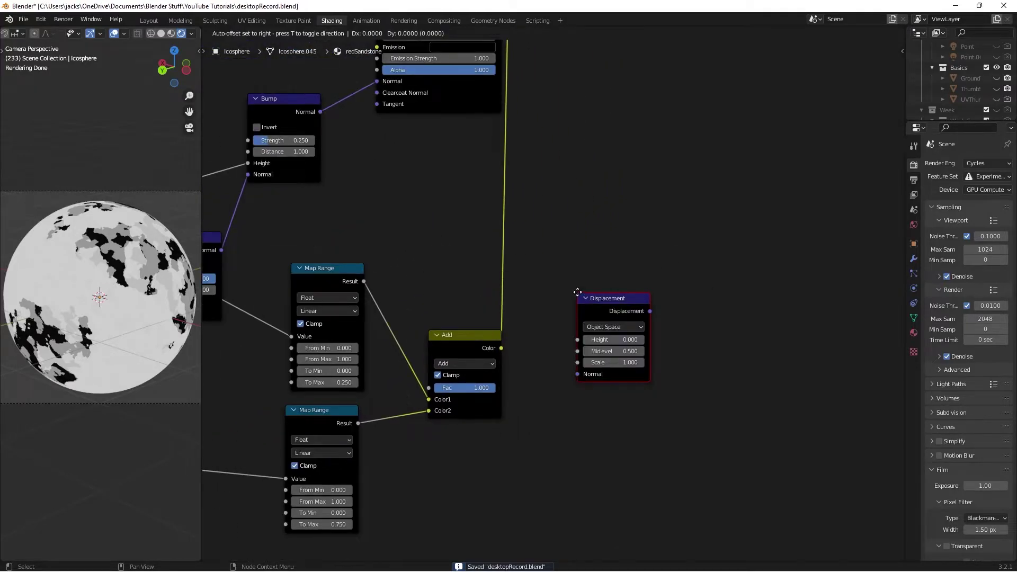
pyautogui.click(552, 247)
pyautogui.moveTo(501, 348); pyautogui.dragTo(577, 263)
pyautogui.hotkey('ctrl', 's')
# Step: Move the Material Output and Viewer nodes farther away from the Principled BSDF and save the file
pyautogui.scroll(-9, 583, 214)
pyautogui.moveTo(529, 207); pyautogui.dragTo(584, 277, button='middle')
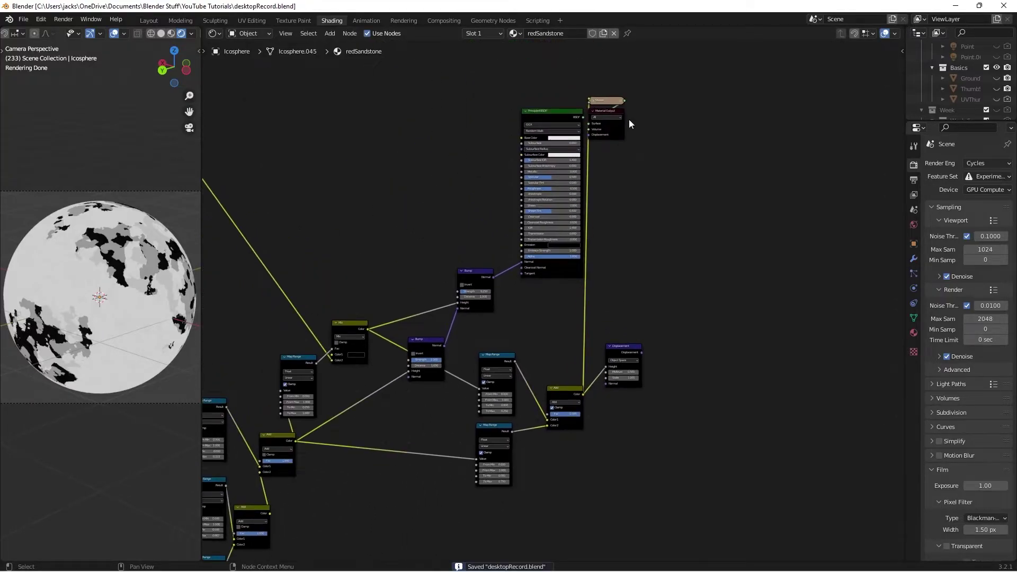
pyautogui.moveTo(625, 130); pyautogui.dragTo(691, 147)
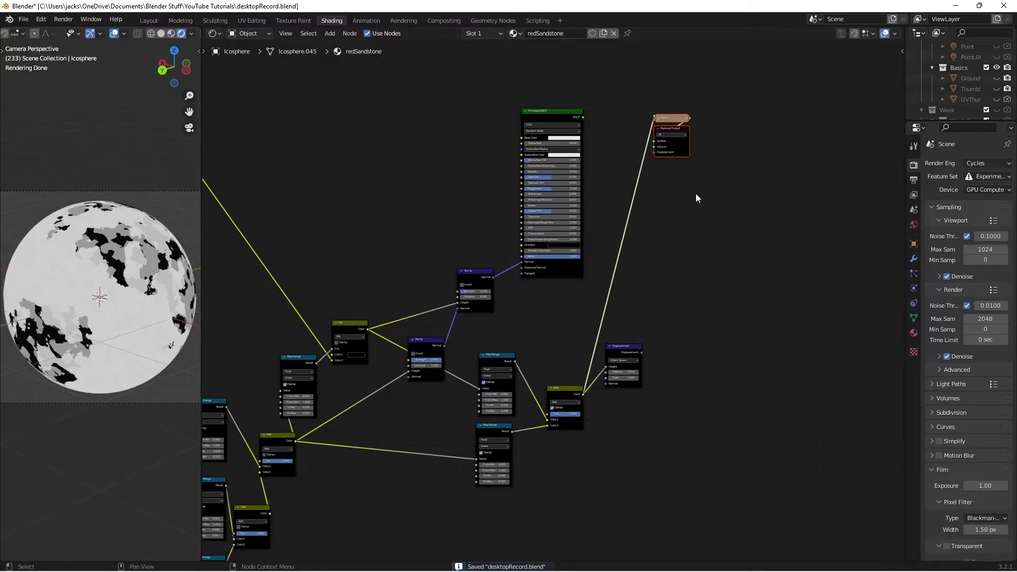
pyautogui.hotkey('ctrl', 's')
# Step: Add another Mix node and place it in front of the Principled BSDF, near its Base Color input
pyautogui.moveTo(439, 240); pyautogui.dragTo(697, 294, button='middle')
pyautogui.scroll(1, 656, 232)
pyautogui.moveTo(639, 238); pyautogui.dragTo(609, 241, button='middle')
pyautogui.scroll(1, 658, 267)
pyautogui.hotkey('shift', 'a')
pyautogui.click(609, 241)
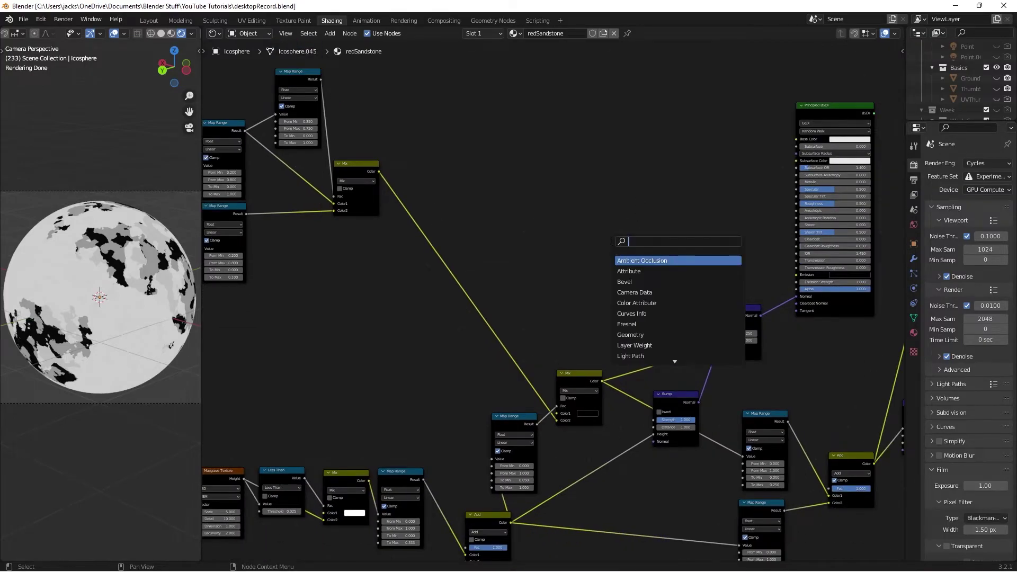
pyautogui.write('mix')
pyautogui.press('Return')
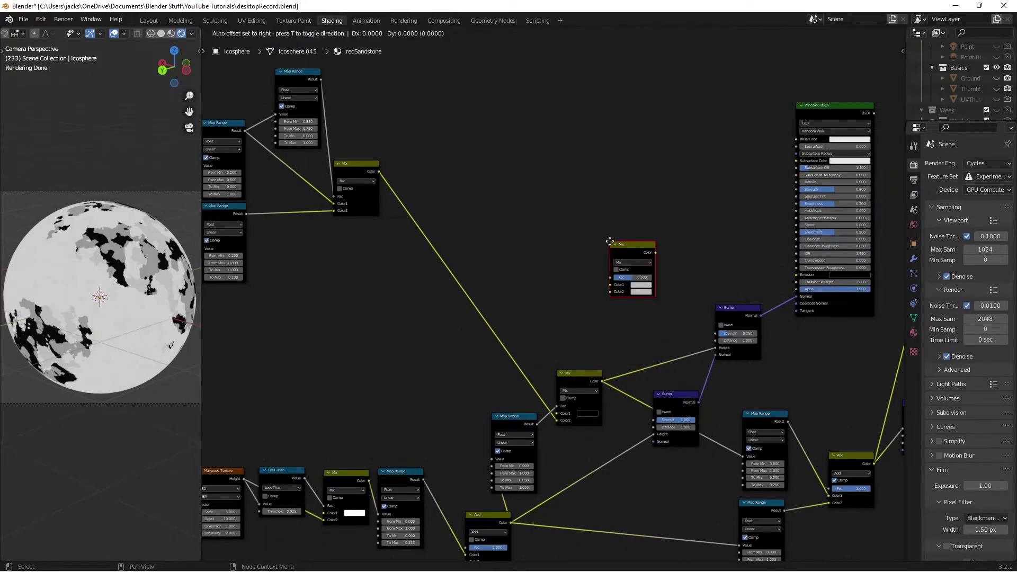
pyautogui.click(675, 119)
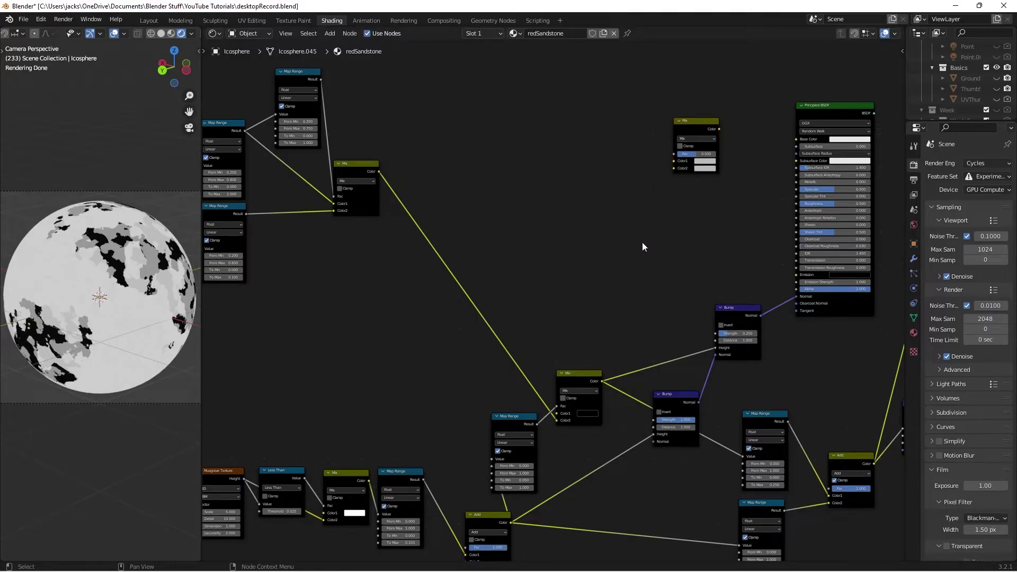
# Step: Add a Math node just before the new Mix node and place a duplicate of it below
pyautogui.moveTo(594, 359); pyautogui.dragTo(621, 347, button='middle')
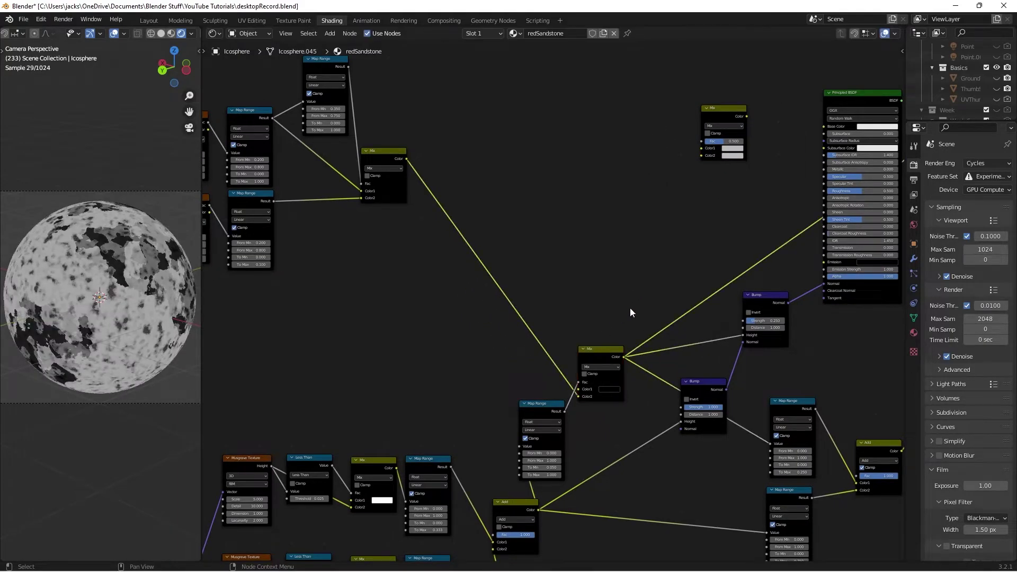
pyautogui.scroll(2, 621, 310)
pyautogui.scroll(2, 605, 333)
pyautogui.hotkey('shift', 'a')
pyautogui.click(570, 382)
pyautogui.write('math')
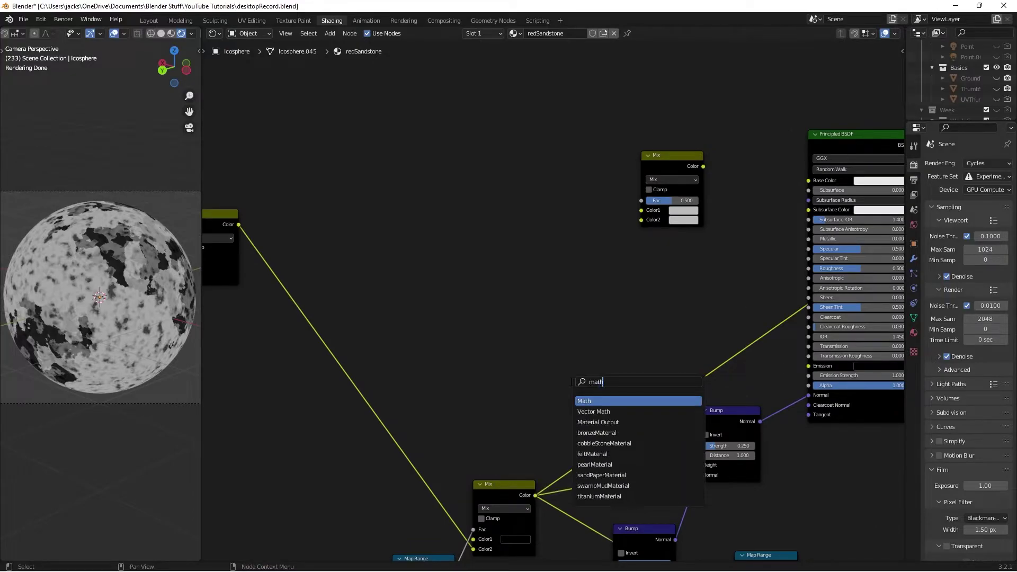
pyautogui.press('Return')
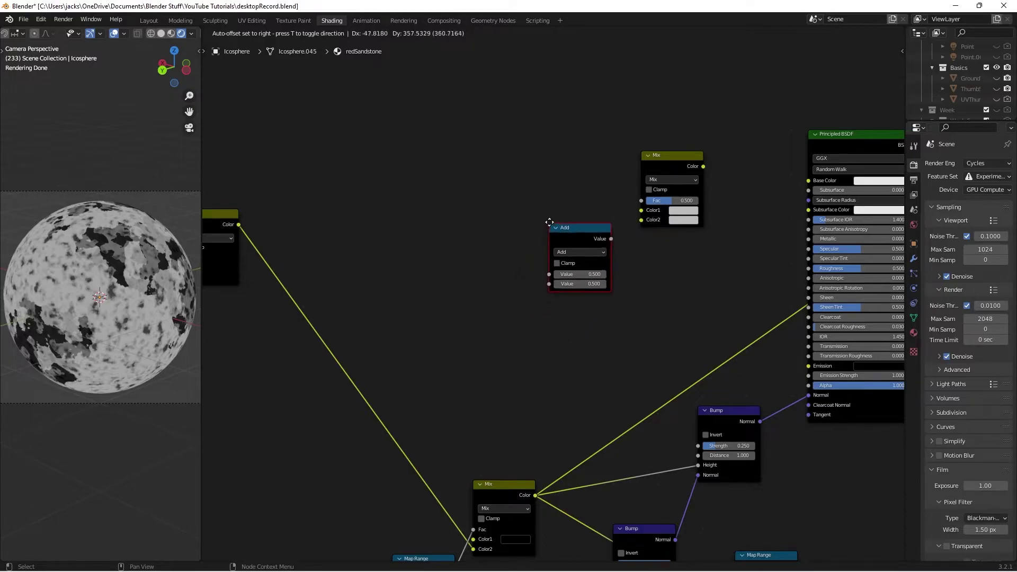
pyautogui.click(550, 223)
pyautogui.hotkey('shift', 'd')
pyautogui.click(535, 311)
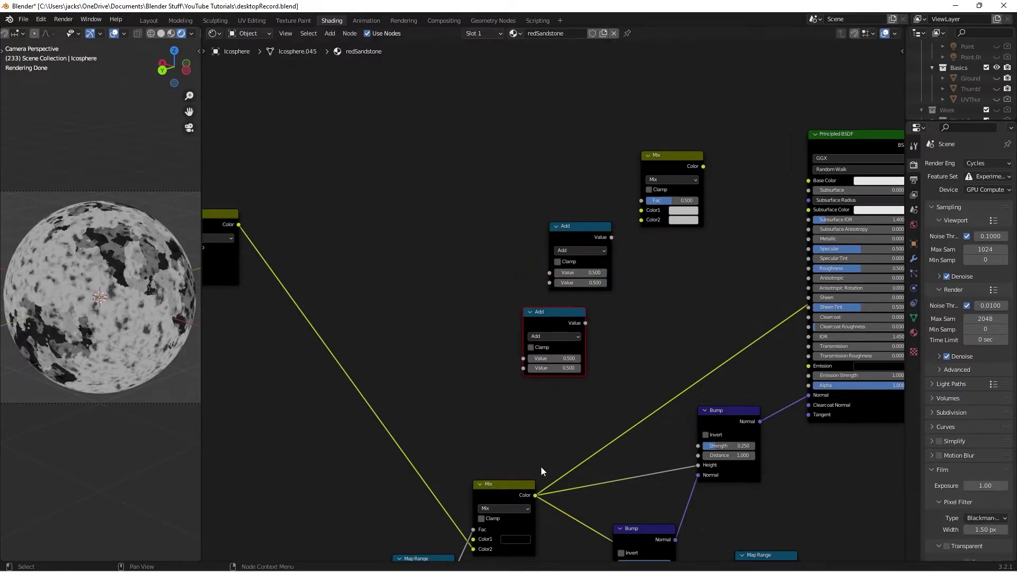
# Step: Chain the black-and-noise Mix's Color through the lower and then the upper Math node into the new Mix's Fac
pyautogui.moveTo(535, 495); pyautogui.dragTo(525, 356)
pyautogui.moveTo(545, 318); pyautogui.dragTo(551, 273)
pyautogui.moveTo(578, 230); pyautogui.dragTo(641, 200)
pyautogui.scroll(3, 620, 322)
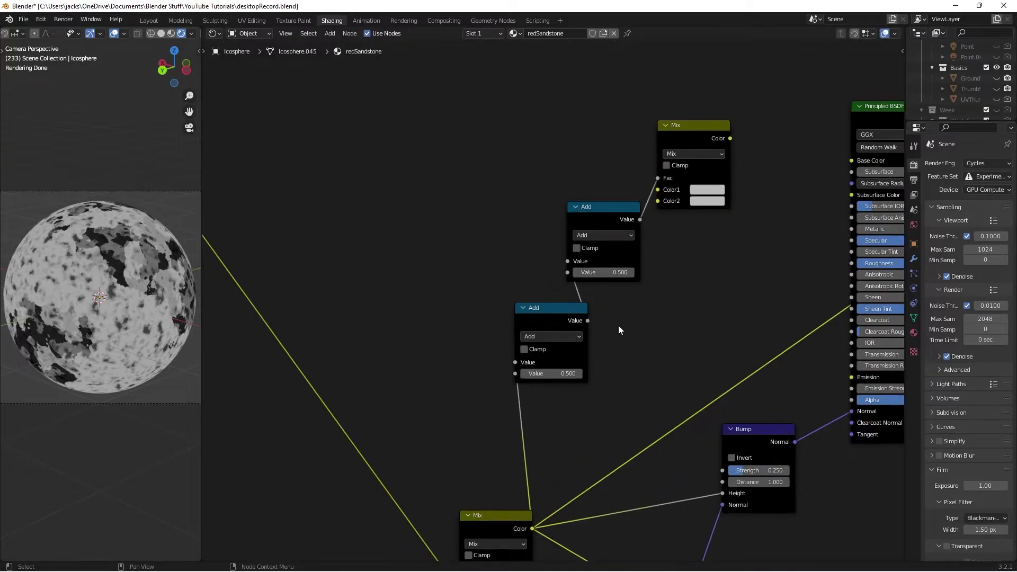
# Step: Change the lower Math node to Multiply with a value of 1.25
pyautogui.click(524, 305)
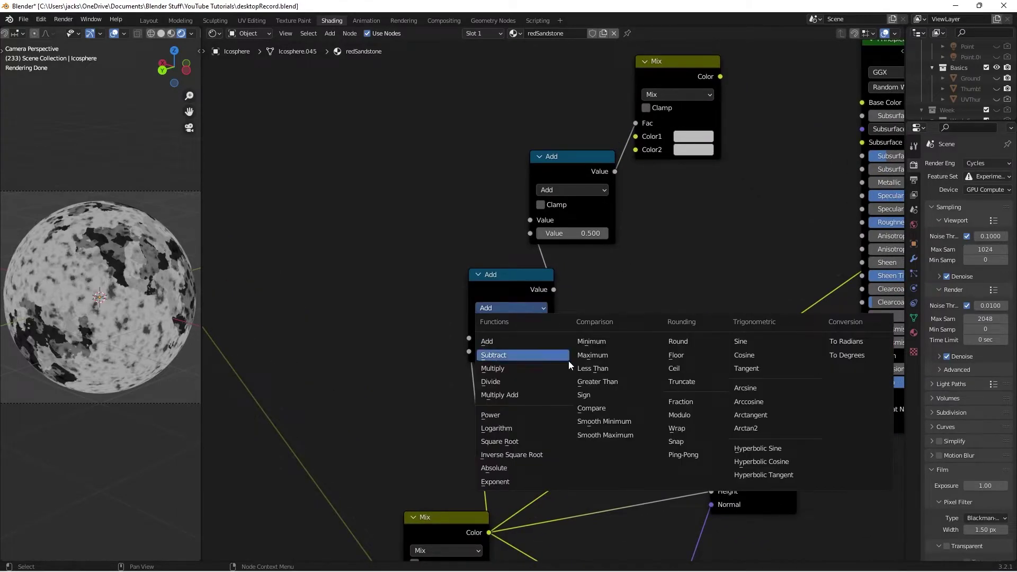
pyautogui.click(507, 368)
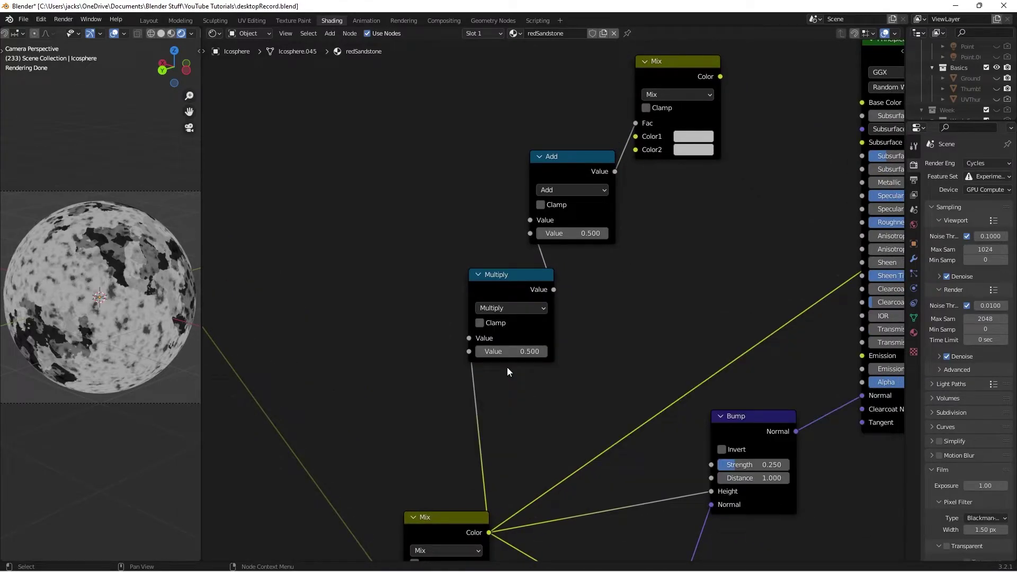
pyautogui.click(507, 352)
pyautogui.write('1.25')
pyautogui.press('Return')
# Step: Compare the Multiply node's output with the black-and-noise Mix on the sphere and save the file
pyautogui.keyDown('ctrl'); pyautogui.keyDown('shift'); pyautogui.click(511, 327); pyautogui.keyUp('shift'); pyautogui.keyUp('ctrl')
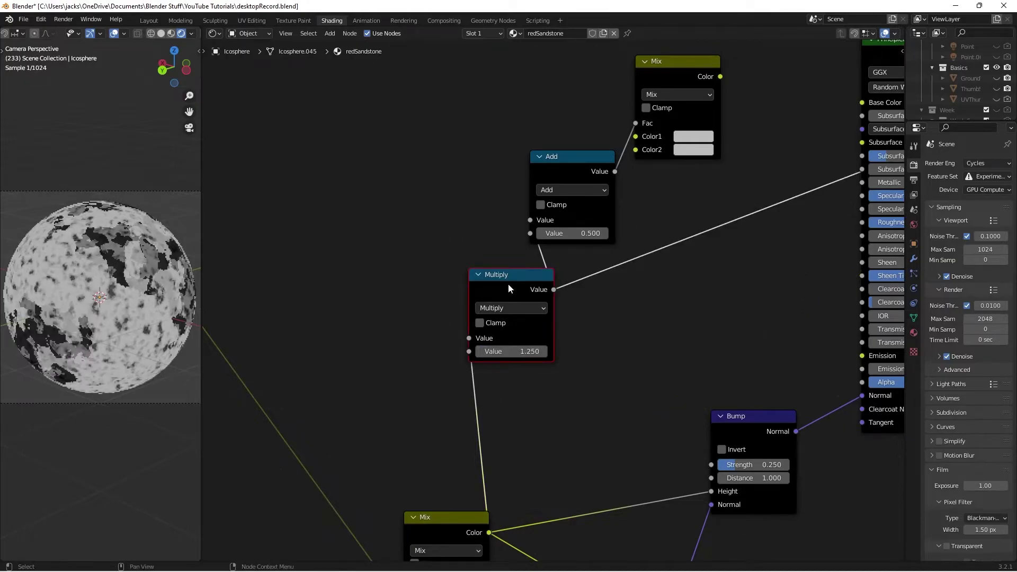
pyautogui.click(478, 275)
pyautogui.click(479, 275)
pyautogui.keyDown('ctrl'); pyautogui.keyDown('shift'); pyautogui.click(446, 526); pyautogui.keyUp('shift'); pyautogui.keyUp('ctrl')
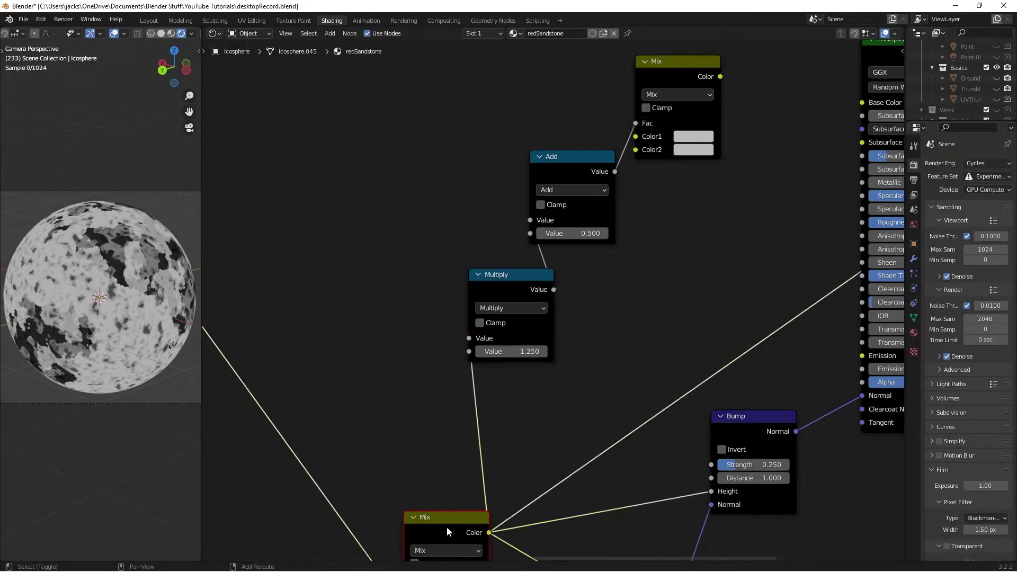
pyautogui.keyDown('ctrl'); pyautogui.keyDown('shift'); pyautogui.click(498, 280); pyautogui.keyUp('shift'); pyautogui.keyUp('ctrl')
pyautogui.click(625, 295)
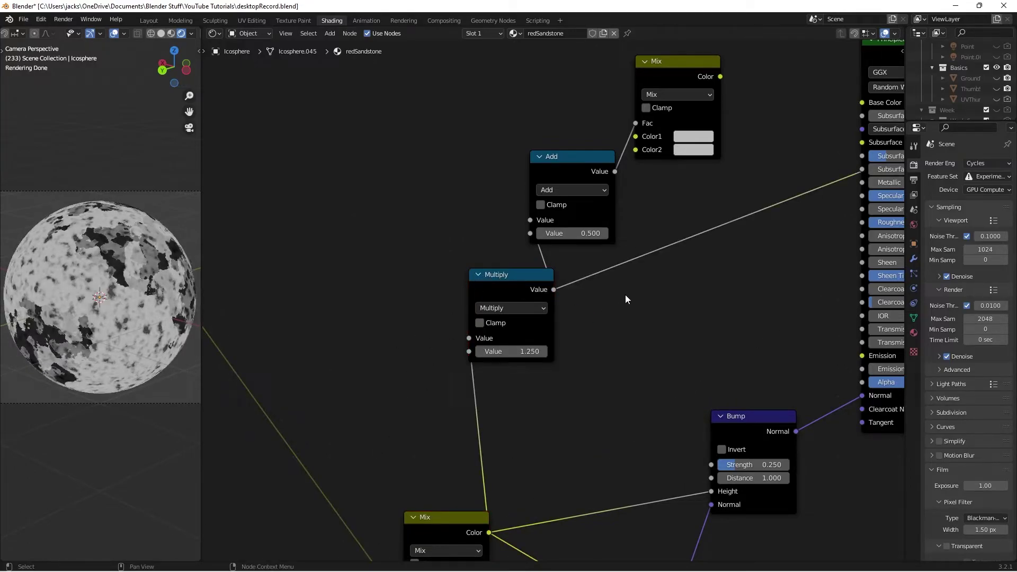
pyautogui.hotkey('ctrl', 's')
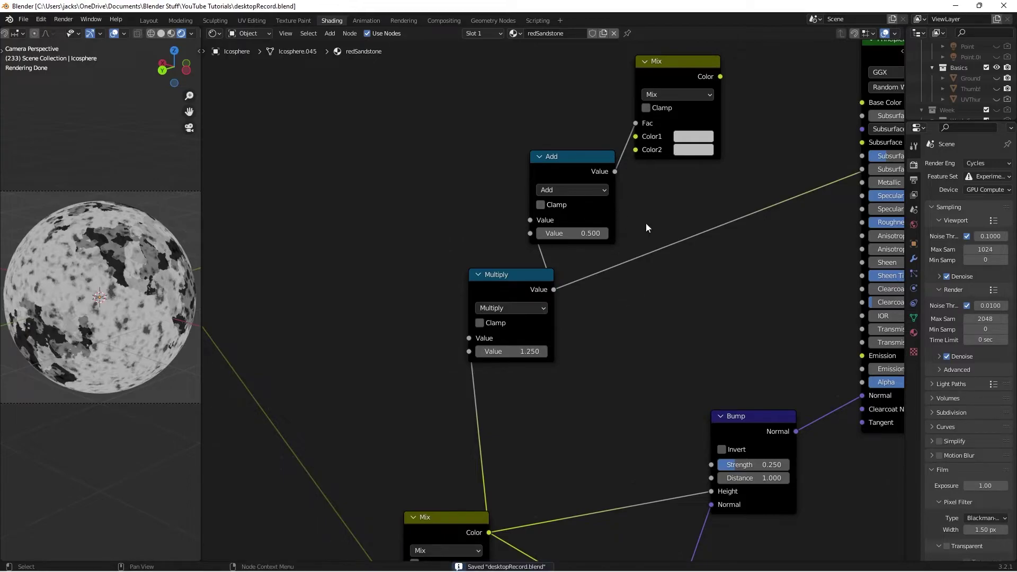
# Step: Nudge the Add Math node slightly and output the Mix node near the Principled BSDF on the sphere
pyautogui.scroll(1, 646, 224)
pyautogui.moveTo(555, 143); pyautogui.dragTo(558, 148)
pyautogui.click(565, 125)
pyautogui.moveTo(567, 128); pyautogui.dragTo(521, 195, button='middle')
pyautogui.moveTo(528, 235); pyautogui.dragTo(531, 235)
pyautogui.click(519, 191)
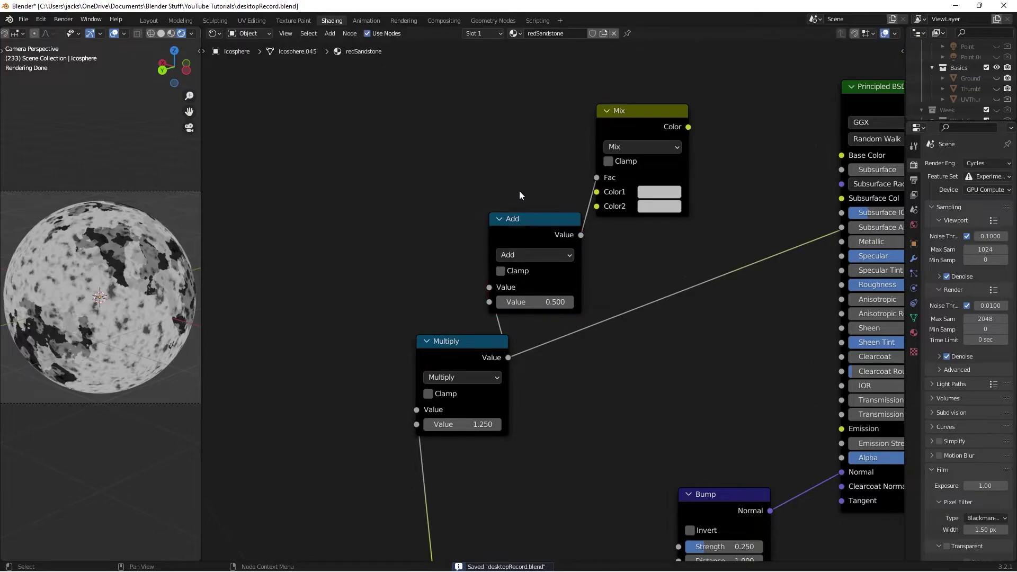
pyautogui.scroll(-1, 606, 162)
pyautogui.keyDown('ctrl'); pyautogui.keyDown('shift'); pyautogui.click(616, 148); pyautogui.keyUp('shift'); pyautogui.keyUp('ctrl')
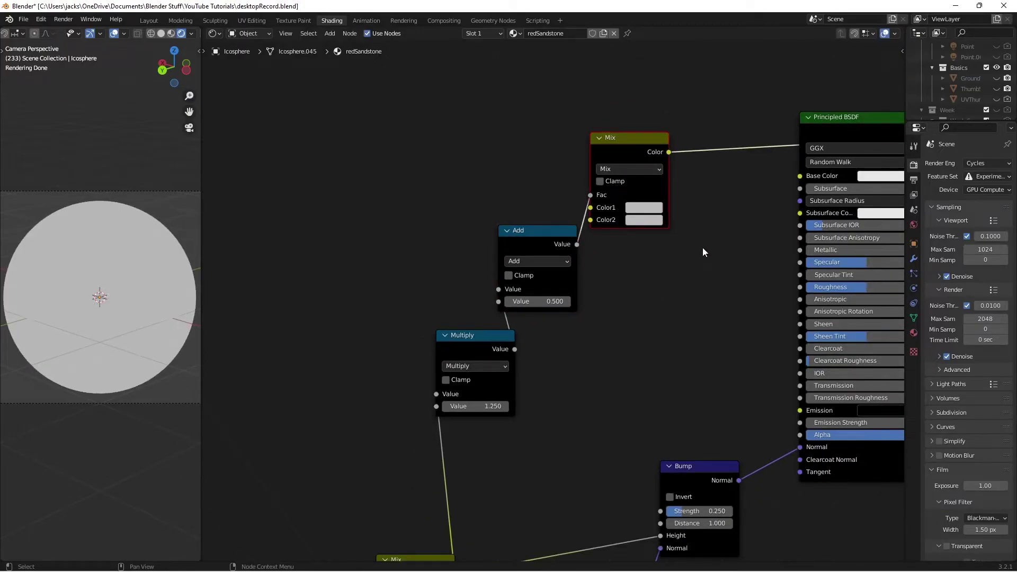
# Step: Set the previewed Mix node's Color1 to hex EB7F6A
pyautogui.scroll(3, 704, 248)
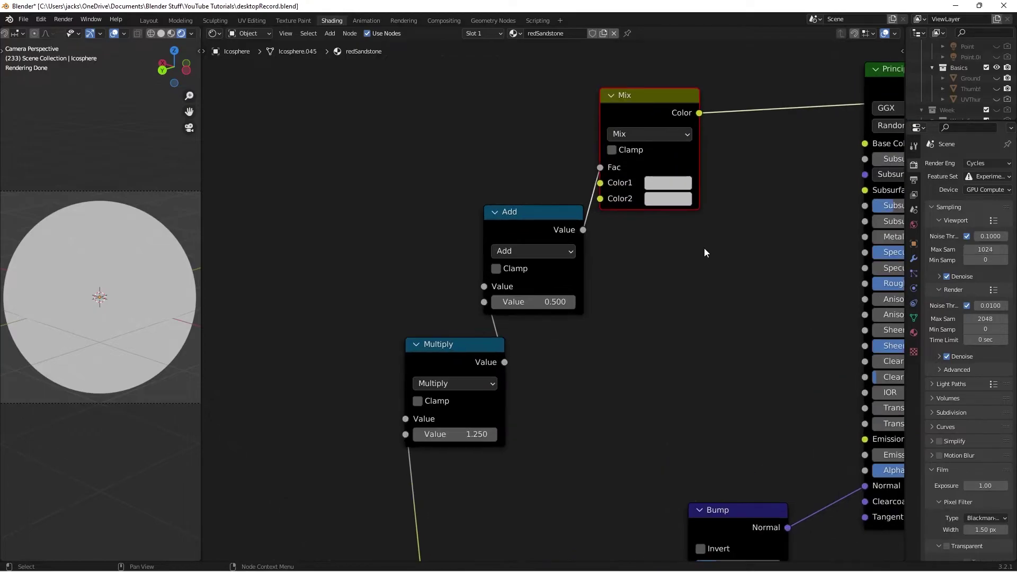
pyautogui.moveTo(704, 248); pyautogui.dragTo(617, 327, button='middle')
pyautogui.scroll(2, 647, 293)
pyautogui.click(590, 264)
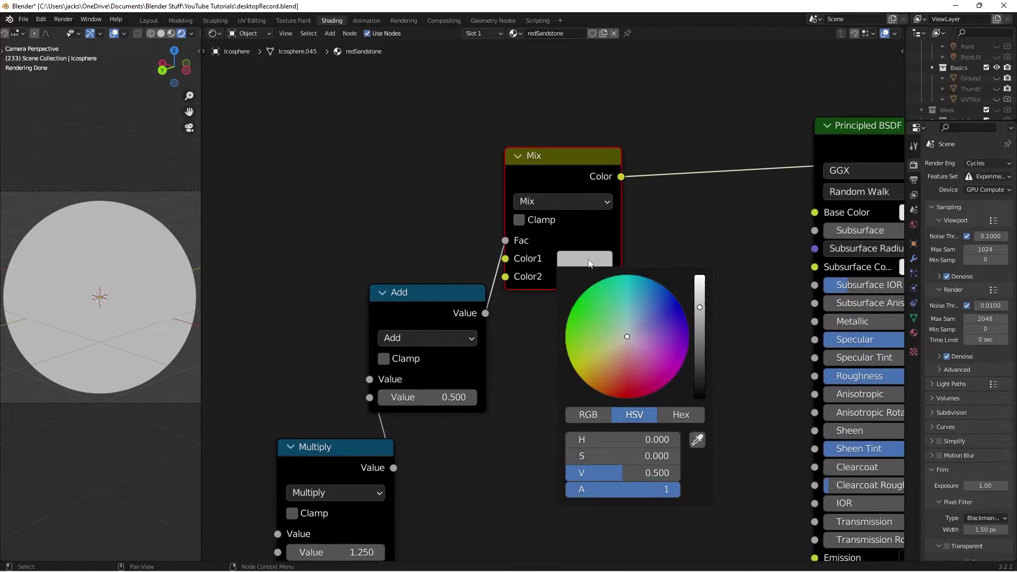
pyautogui.click(659, 420)
pyautogui.click(635, 440)
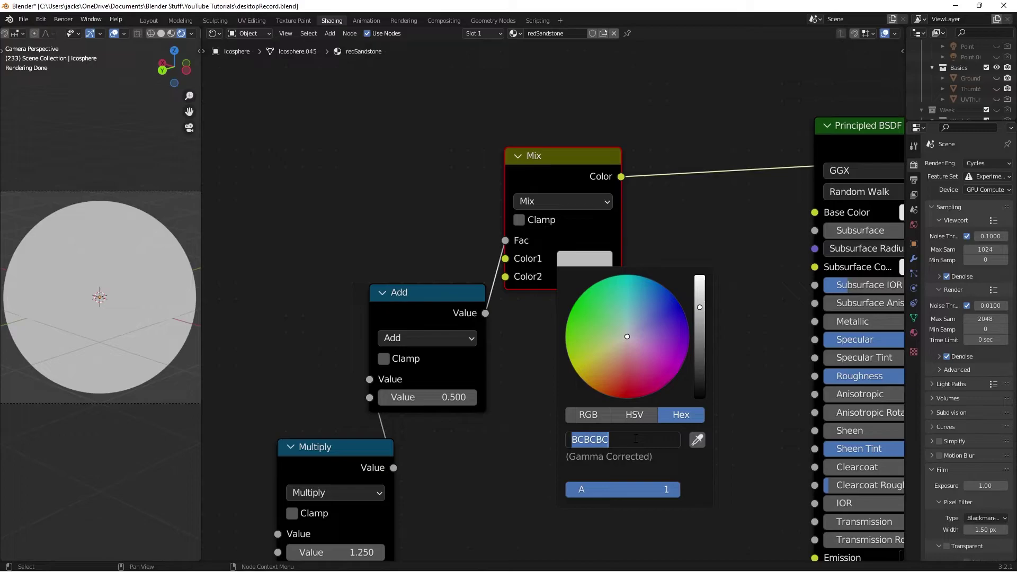
pyautogui.write('EB7')
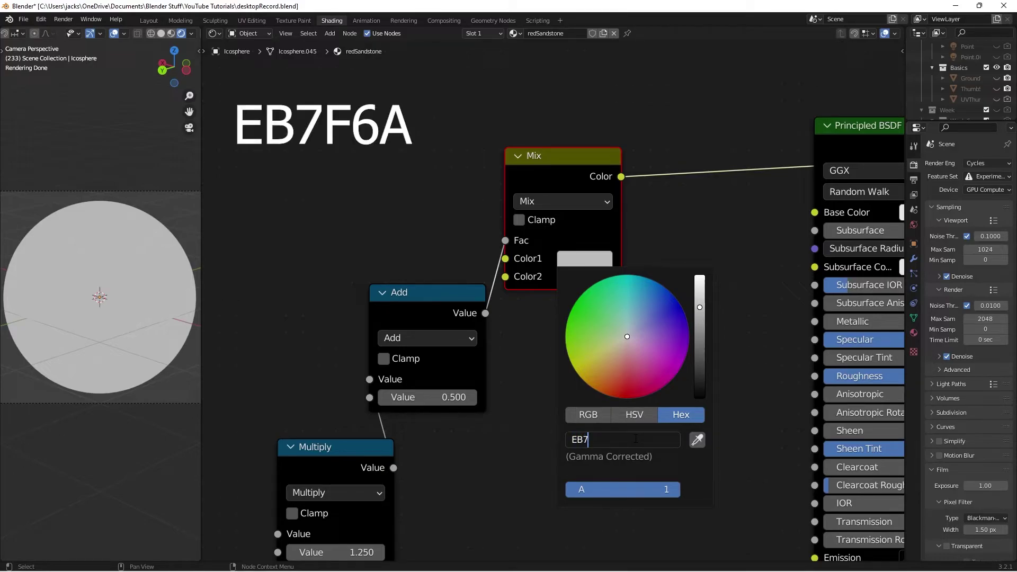
pyautogui.write('F6A')
pyautogui.press('Return')
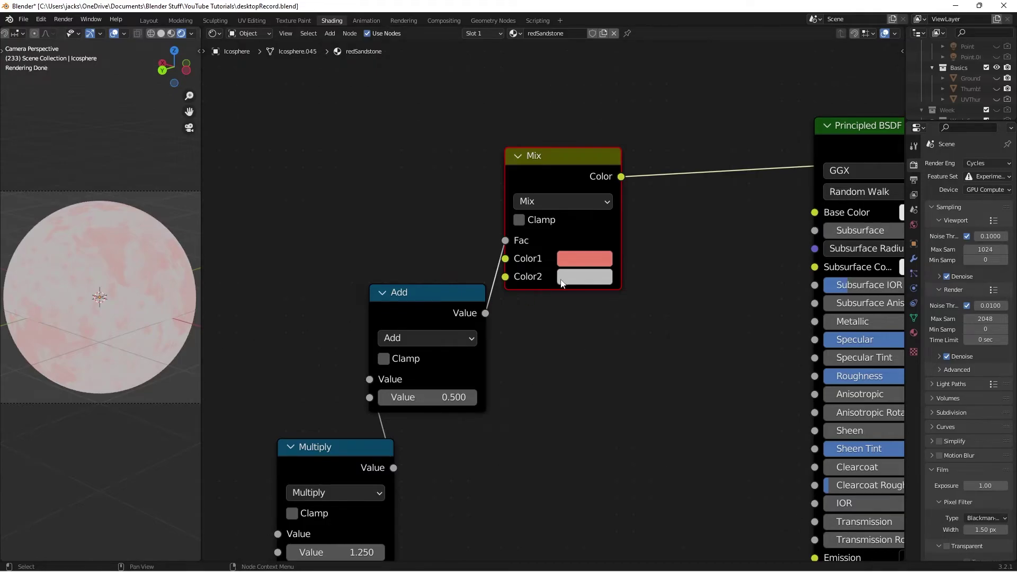
# Step: Set the Mix node's Color2 to hex 96462E and save the file
pyautogui.click(563, 281)
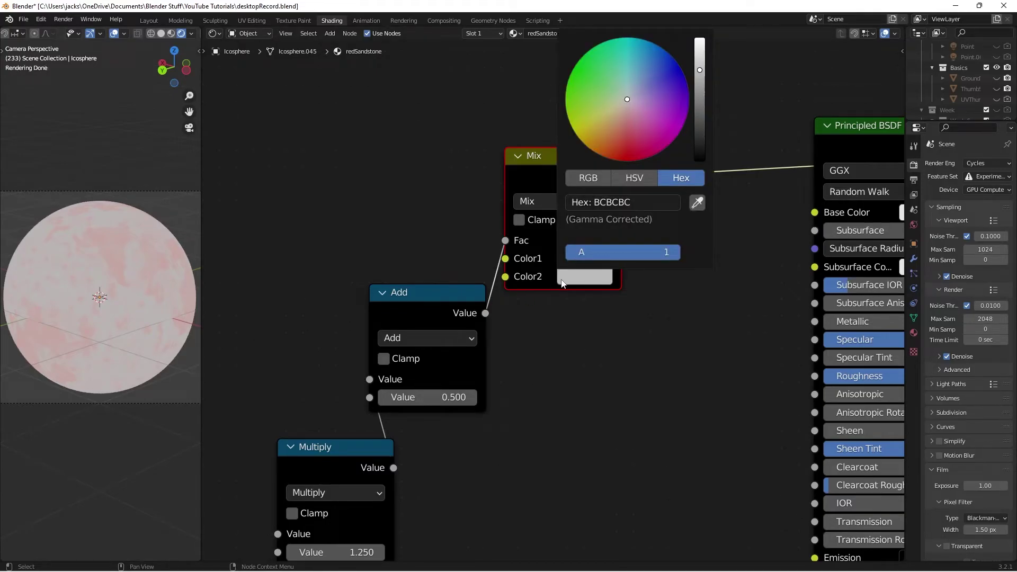
pyautogui.click(648, 200)
pyautogui.write('96462E')
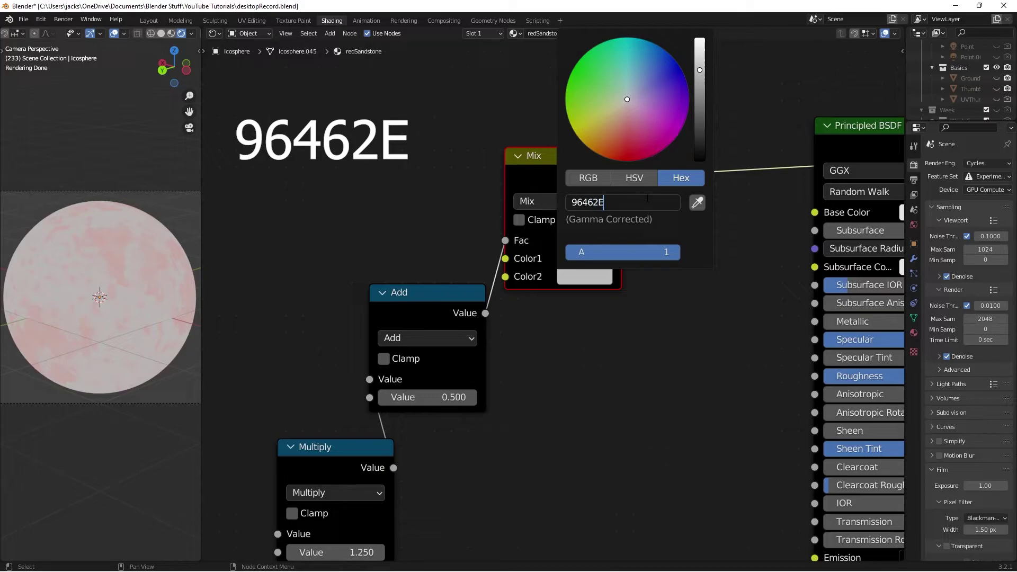
pyautogui.press('Return')
pyautogui.hotkey('ctrl', 's')
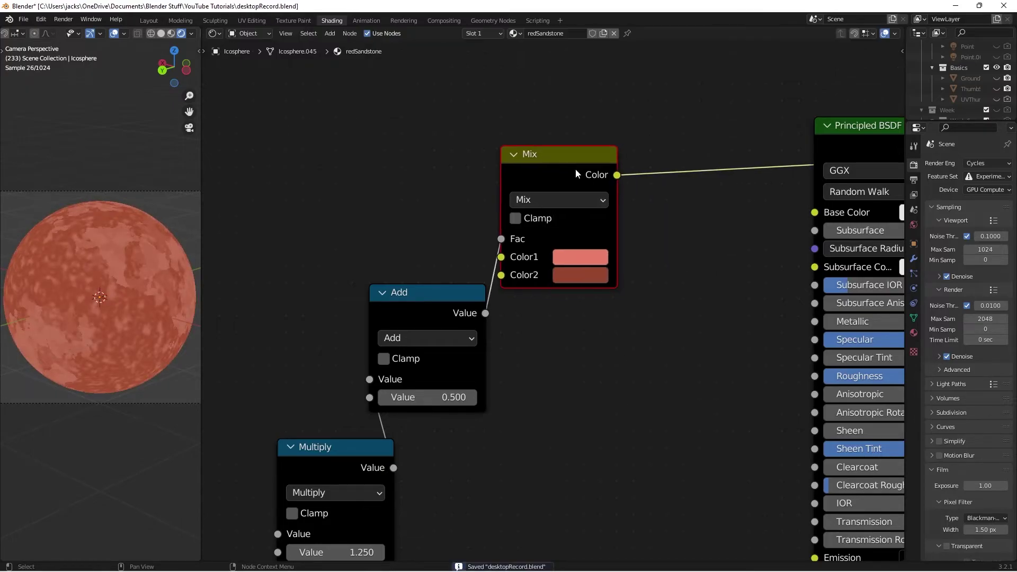
# Step: Try lower and higher values on the Add Math node feeding the Mix factor, and restore it to 0.5
pyautogui.click(383, 403)
pyautogui.click(383, 402)
pyautogui.click(382, 403)
pyautogui.click(382, 403)
pyautogui.click(383, 403)
pyautogui.click(382, 403)
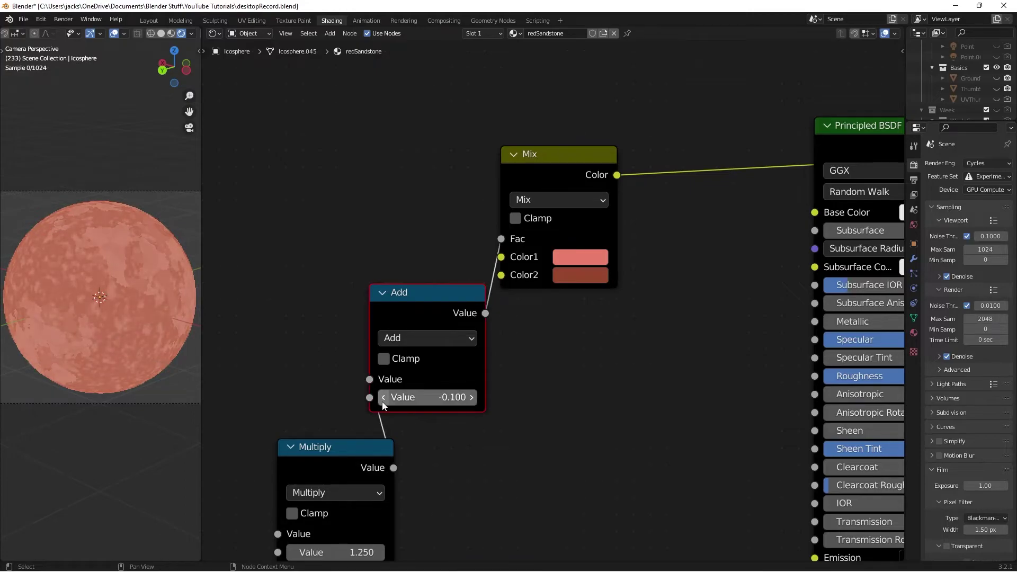
pyautogui.click(472, 397)
pyautogui.click(472, 398)
pyautogui.click(472, 398)
pyautogui.click(472, 397)
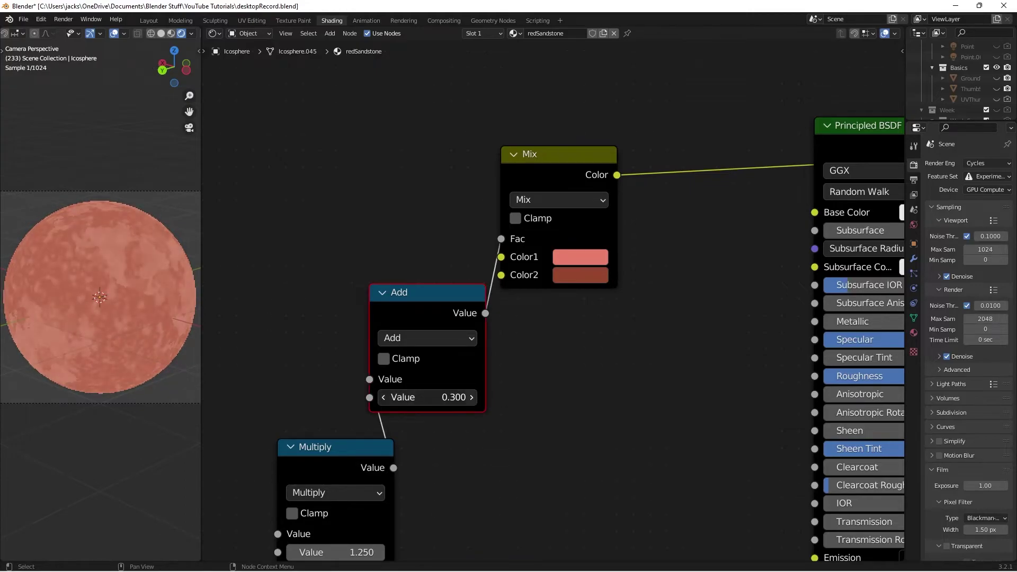
pyautogui.click(472, 397)
pyautogui.click(472, 397)
pyautogui.click(472, 398)
pyautogui.click(472, 397)
pyautogui.click(472, 398)
pyautogui.click(472, 397)
pyautogui.click(472, 397)
pyautogui.click(472, 397)
pyautogui.click(456, 398)
pyautogui.write('0.5')
pyautogui.press('Return')
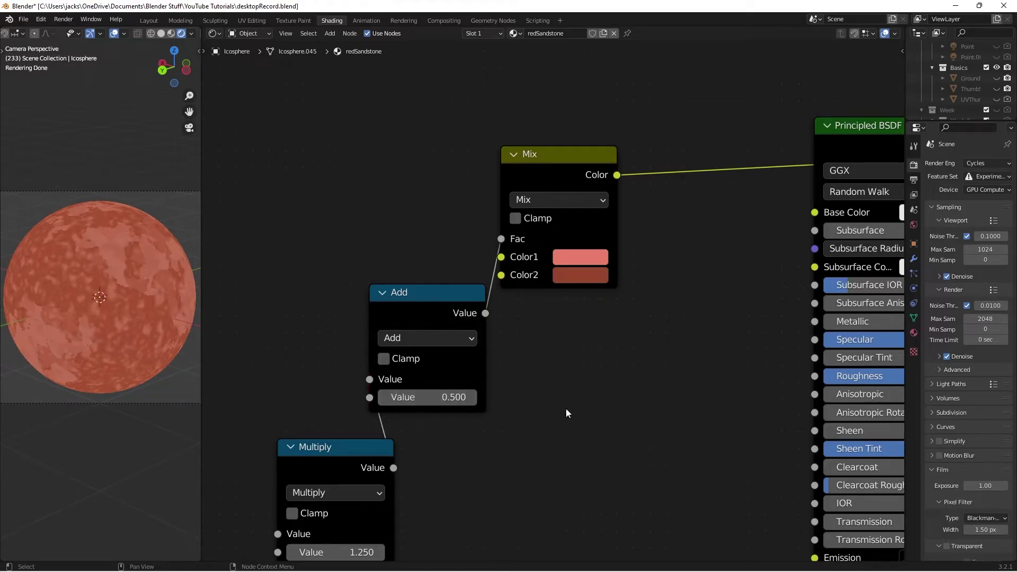
# Step: Save the file and insert a Hue Saturation Value node on the Mix node's output link
pyautogui.scroll(-1, 585, 390)
pyautogui.hotkey('ctrl', 's')
pyautogui.hotkey('shift', 'a')
pyautogui.click(586, 391)
pyautogui.write('hue')
pyautogui.press('Return')
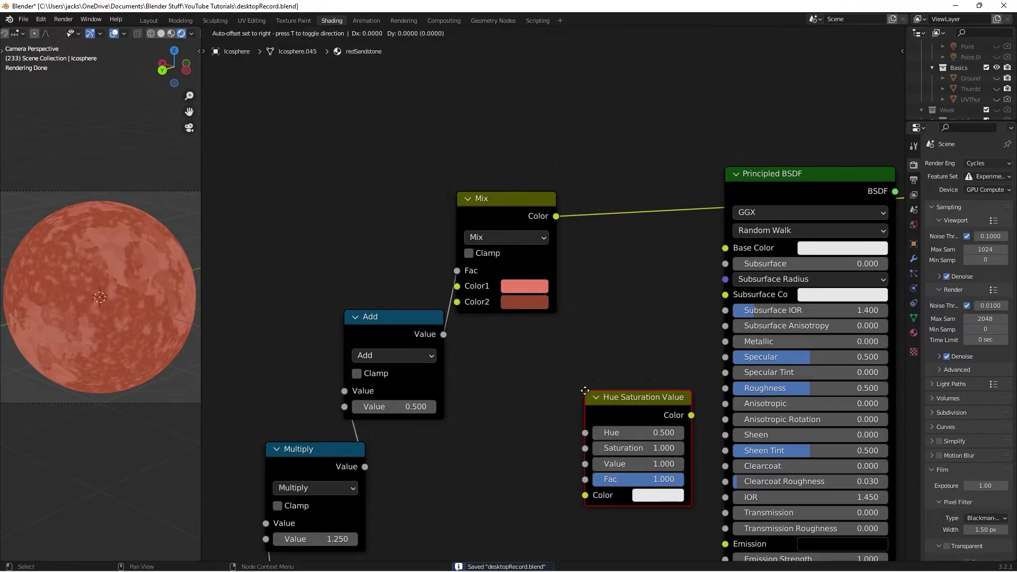
pyautogui.click(584, 185)
pyautogui.moveTo(681, 194); pyautogui.dragTo(656, 194)
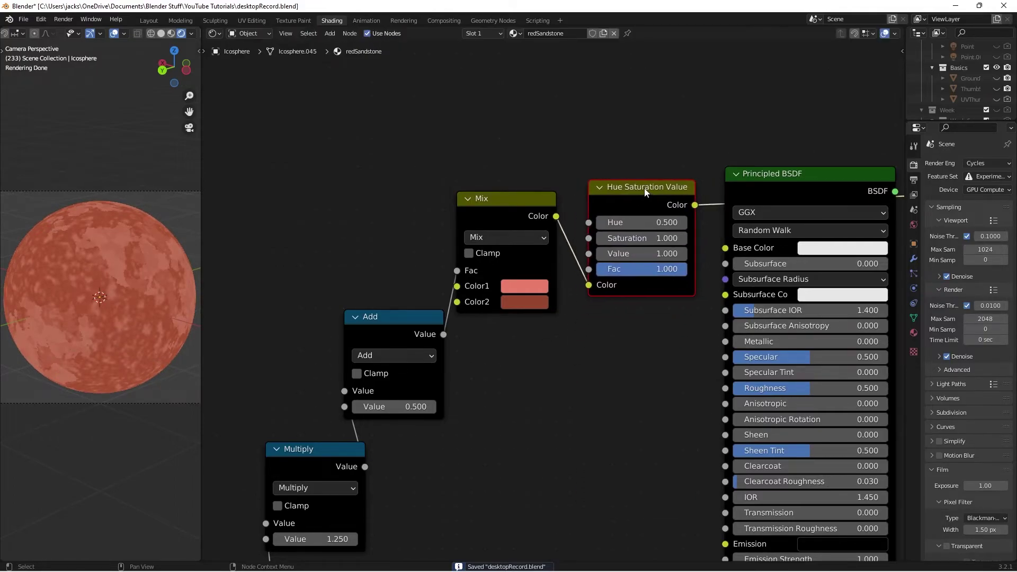
# Step: Try Hue values of 0.45, 0.5 and 0.55 on the Hue Saturation Value node
pyautogui.click(615, 223)
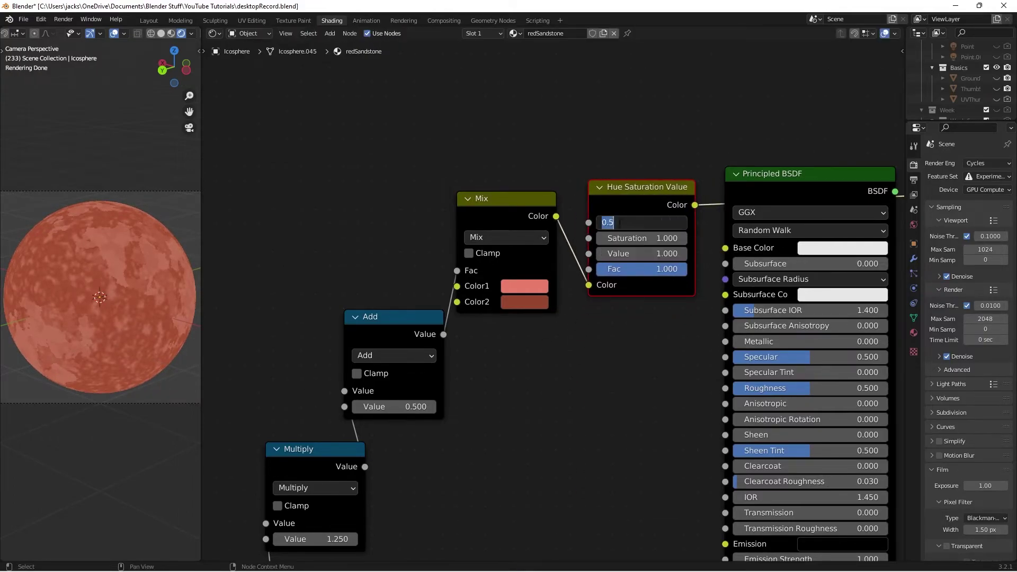
pyautogui.write('.45')
pyautogui.press('Return')
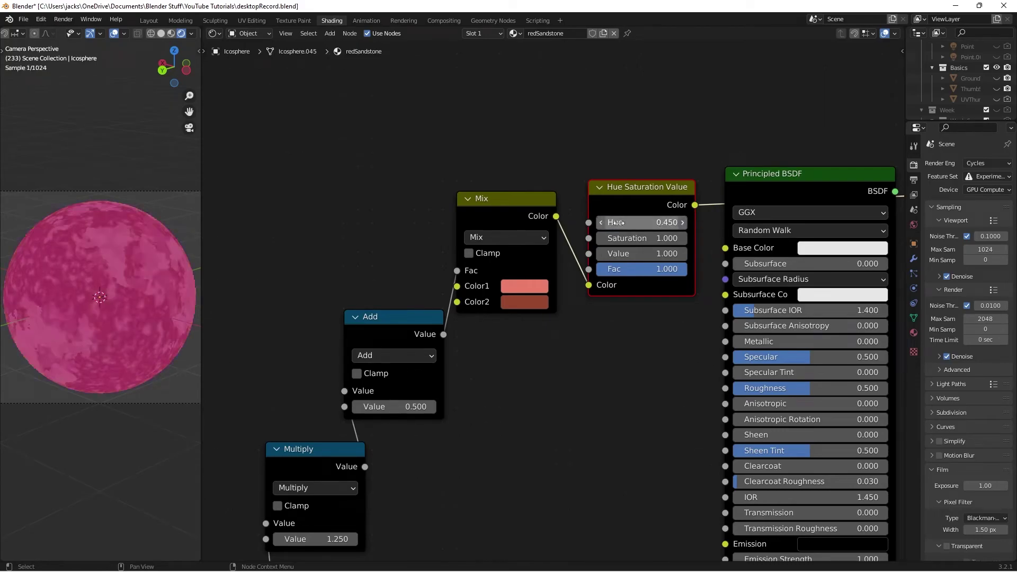
pyautogui.click(616, 222)
pyautogui.write('.5')
pyautogui.press('Return')
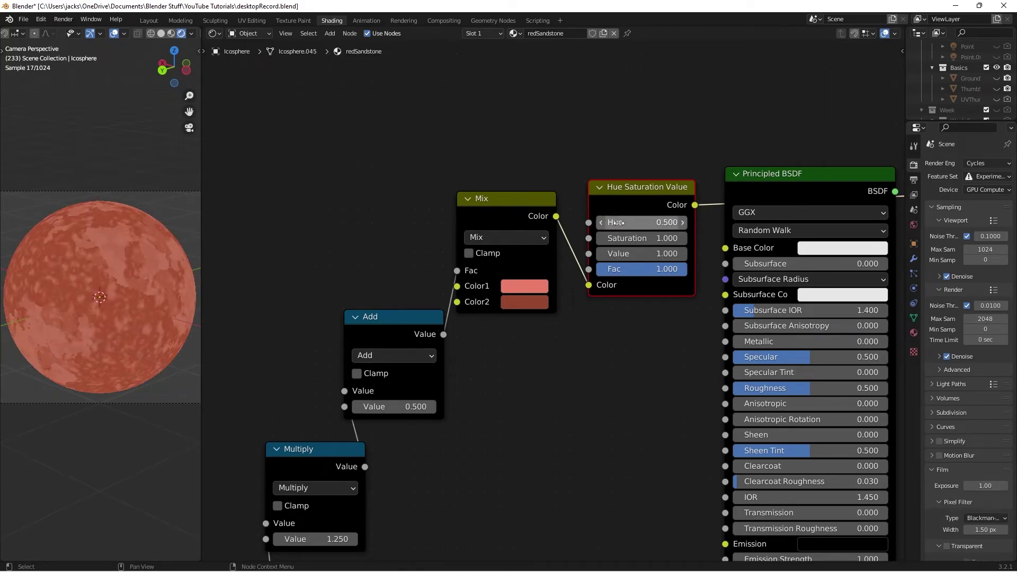
pyautogui.click(615, 222)
pyautogui.write('.55')
pyautogui.press('Return')
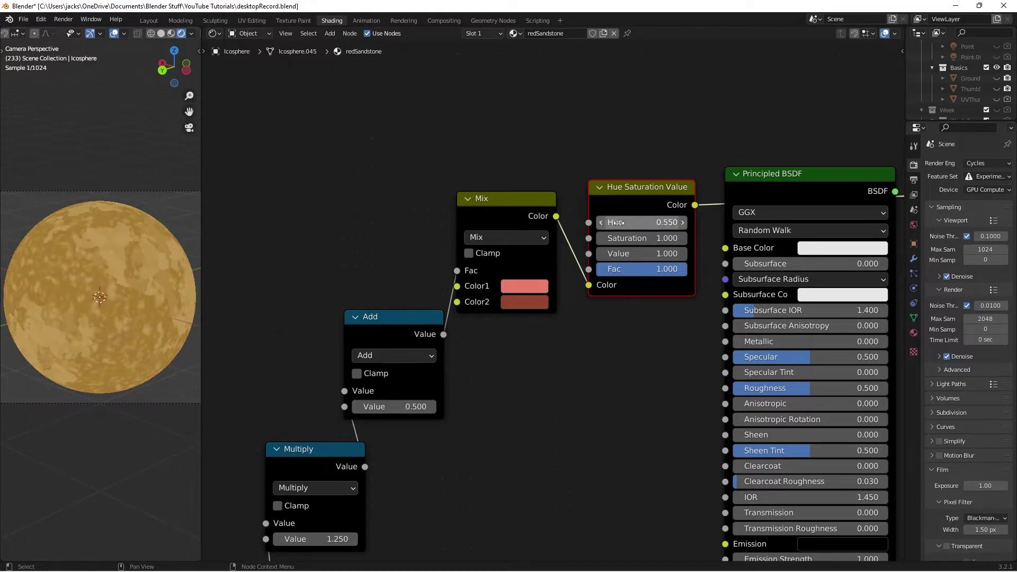
# Step: Try different Saturation and Value amounts on the Hue Saturation Value node, arriving at Saturation 0.8 and Value 1.3
pyautogui.click(630, 239)
pyautogui.write('.7')
pyautogui.press('Return')
pyautogui.click(600, 239)
pyautogui.click(601, 239)
pyautogui.click(601, 239)
pyautogui.click(683, 254)
pyautogui.click(684, 255)
pyautogui.click(684, 254)
pyautogui.click(684, 240)
pyautogui.click(684, 239)
pyautogui.click(683, 239)
pyautogui.click(683, 240)
pyautogui.click(683, 239)
pyautogui.click(684, 239)
pyautogui.click(601, 238)
pyautogui.click(600, 238)
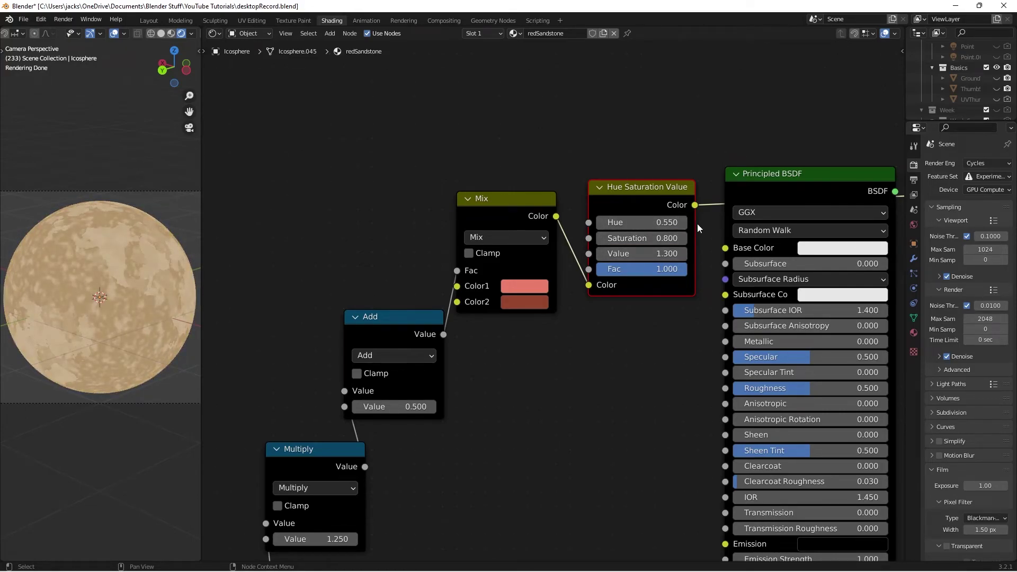
# Step: Output the Principled BSDF on the sphere and reset the Hue Saturation Value node to Hue 0.5, Saturation 1 and Value 1
pyautogui.keyDown('ctrl'); pyautogui.keyDown('shift'); pyautogui.click(734, 190); pyautogui.keyUp('shift'); pyautogui.keyUp('ctrl')
pyautogui.moveTo(636, 281); pyautogui.dragTo(604, 282, button='middle')
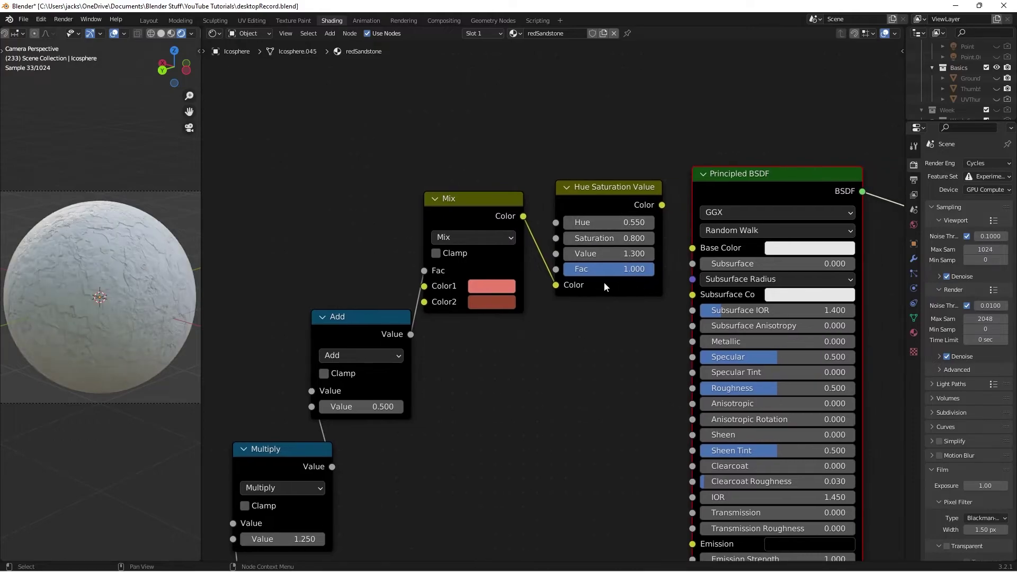
pyautogui.scroll(-4, 603, 281)
pyautogui.click(584, 244)
pyautogui.press('Return')
pyautogui.click(588, 255)
pyautogui.write('10')
pyautogui.press('Return')
pyautogui.click(588, 255)
pyautogui.write('1')
pyautogui.press('Return')
pyautogui.click(590, 267)
pyautogui.write('1')
pyautogui.press('Return')
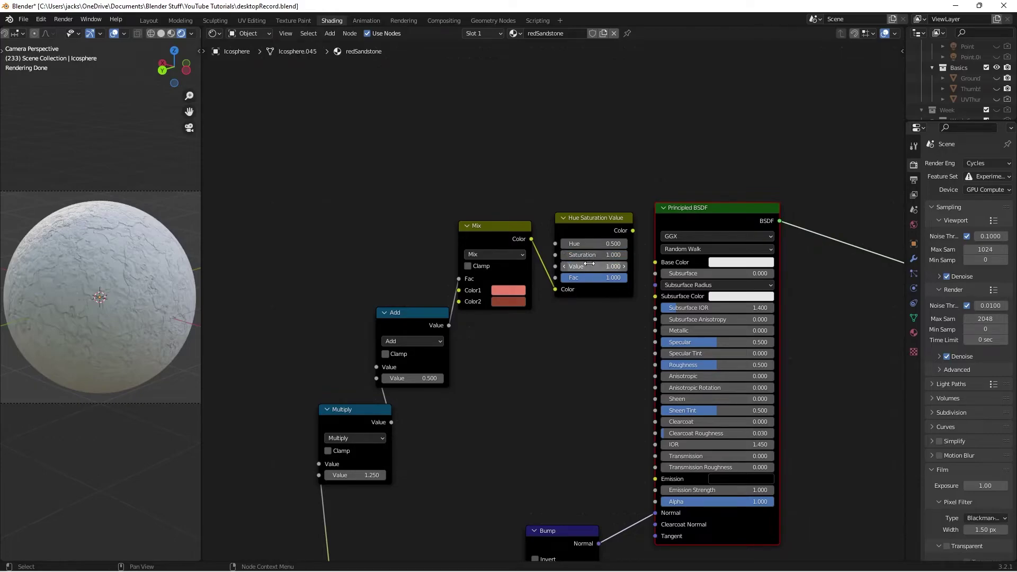
# Step: Connect the Hue Saturation Value node's Color to the Principled BSDF's Base Color and save the file
pyautogui.moveTo(633, 231); pyautogui.dragTo(655, 262)
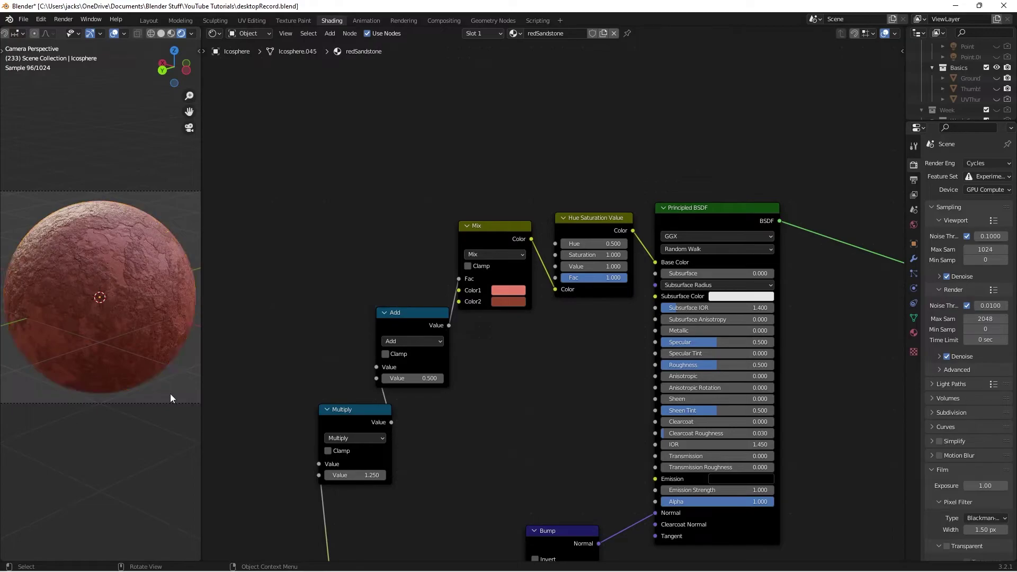
pyautogui.hotkey('ctrl', 's')
# Step: Set the Principled BSDF's Roughness to 0.75
pyautogui.moveTo(627, 365); pyautogui.dragTo(517, 360, button='middle')
pyautogui.scroll(2, 524, 360)
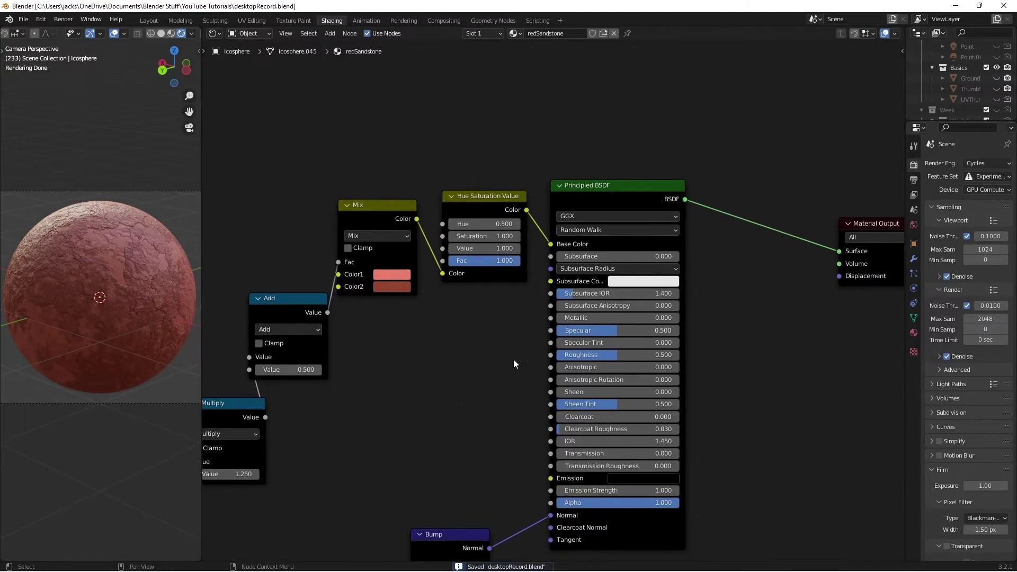
pyautogui.click(626, 369)
pyautogui.click(631, 368)
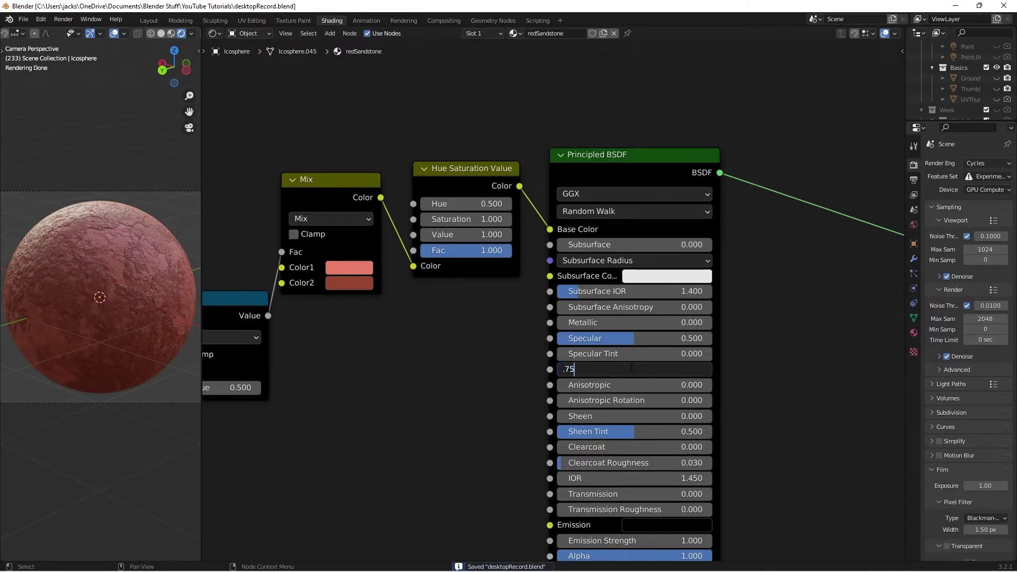
pyautogui.write('.75')
pyautogui.press('Return')
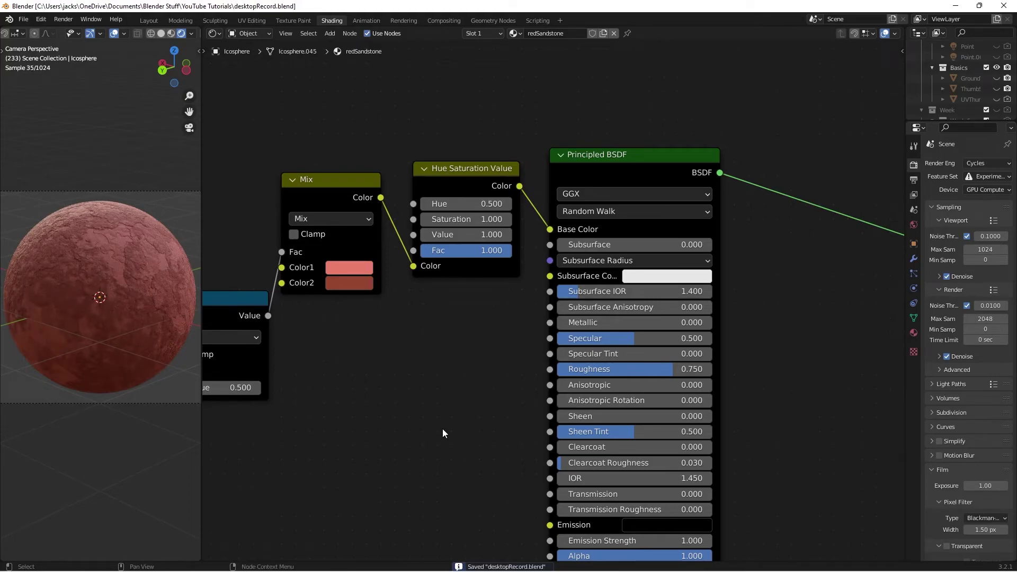
# Step: Enable true displacement for the redSandstone material in its surface settings
pyautogui.scroll(-3, 443, 429)
pyautogui.moveTo(443, 429); pyautogui.dragTo(433, 226, button='middle')
pyautogui.scroll(2, 480, 351)
pyautogui.scroll(-3, 546, 286)
pyautogui.moveTo(676, 412); pyautogui.dragTo(589, 435, button='middle')
pyautogui.scroll(-2, 594, 429)
pyautogui.moveTo(685, 315); pyautogui.dragTo(672, 319, button='middle')
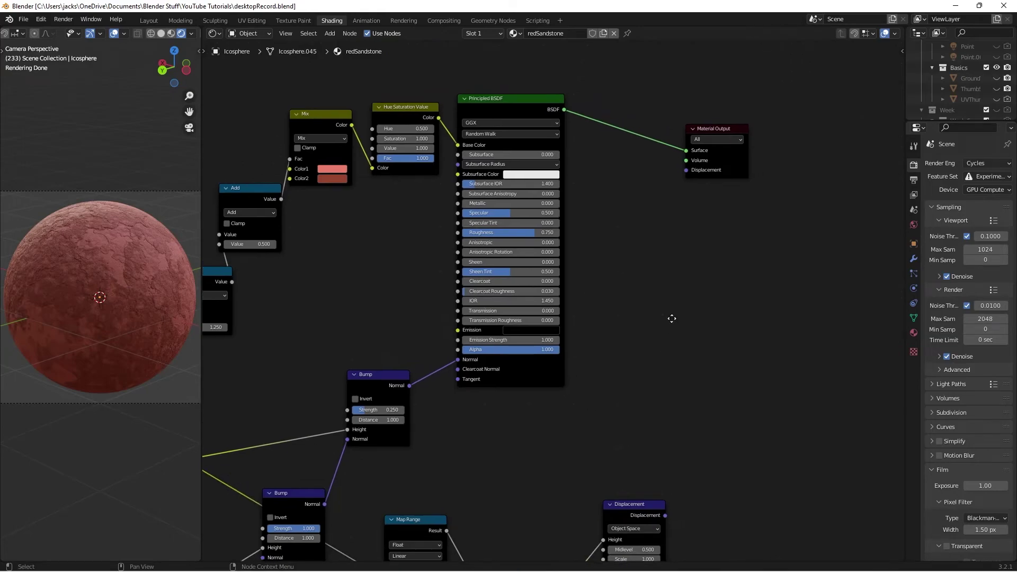
pyautogui.scroll(1, 672, 319)
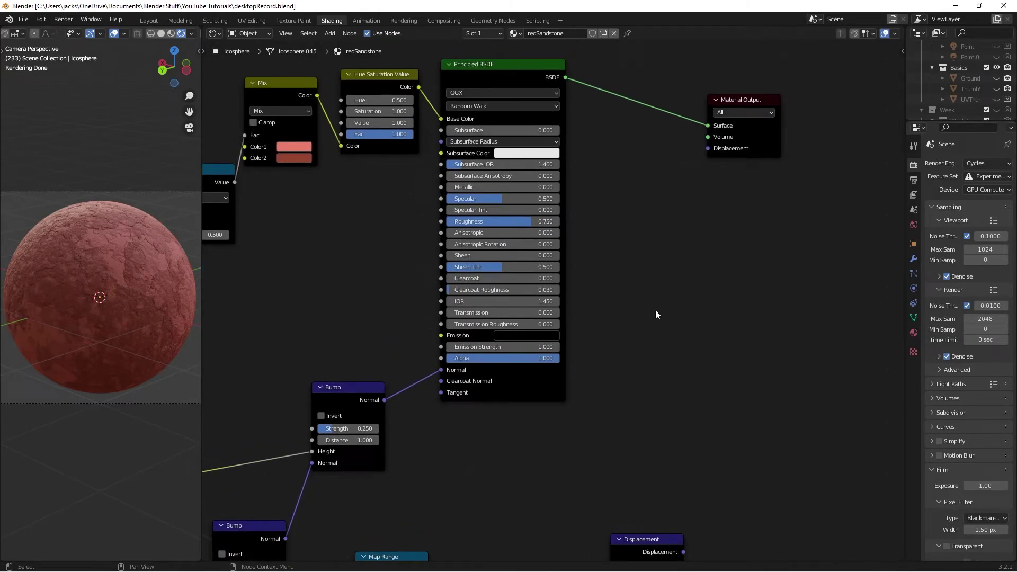
pyautogui.press('n')
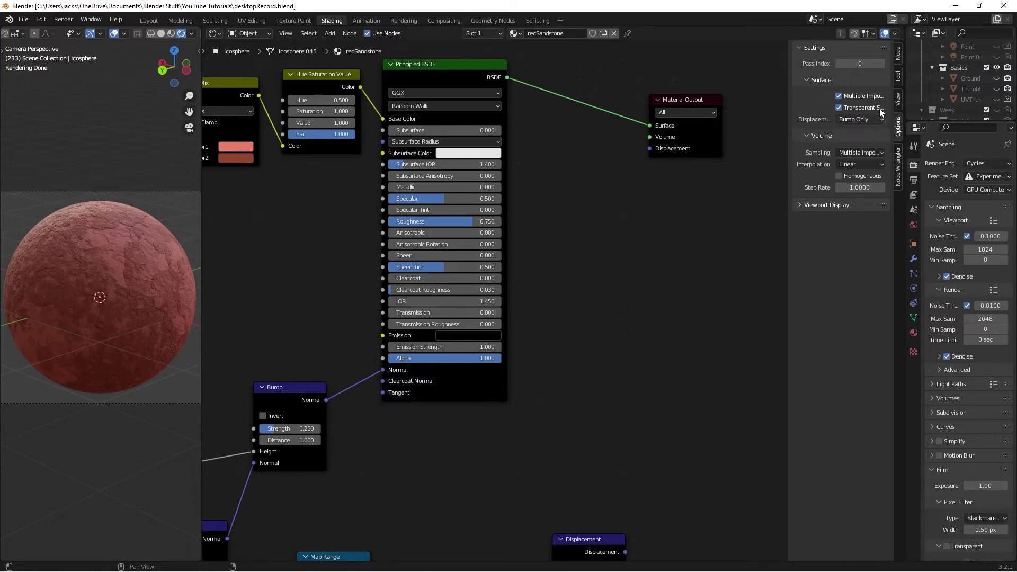
pyautogui.press('n')
pyautogui.press('n')
pyautogui.click(849, 119)
pyautogui.click(858, 155)
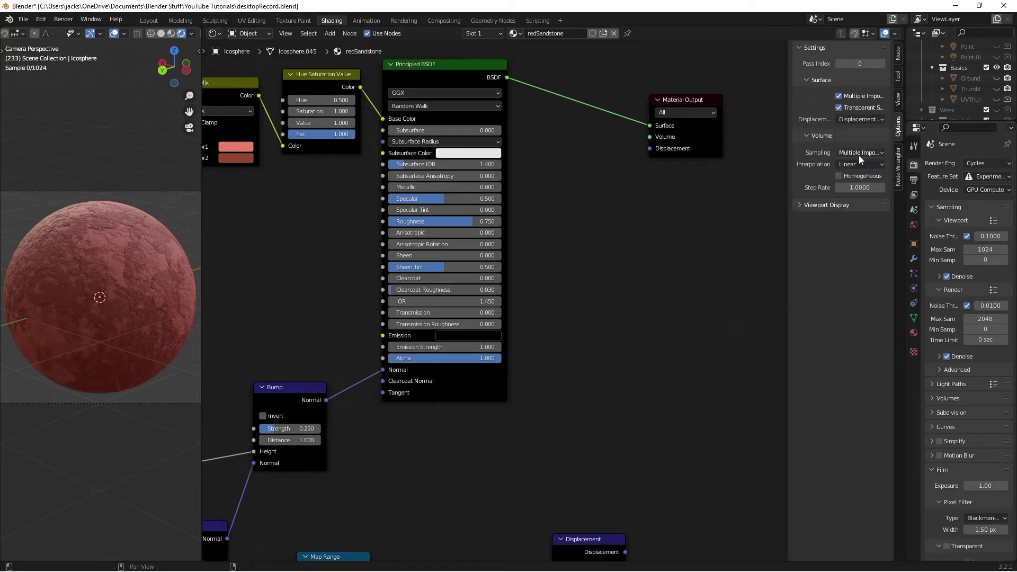
pyautogui.press('n')
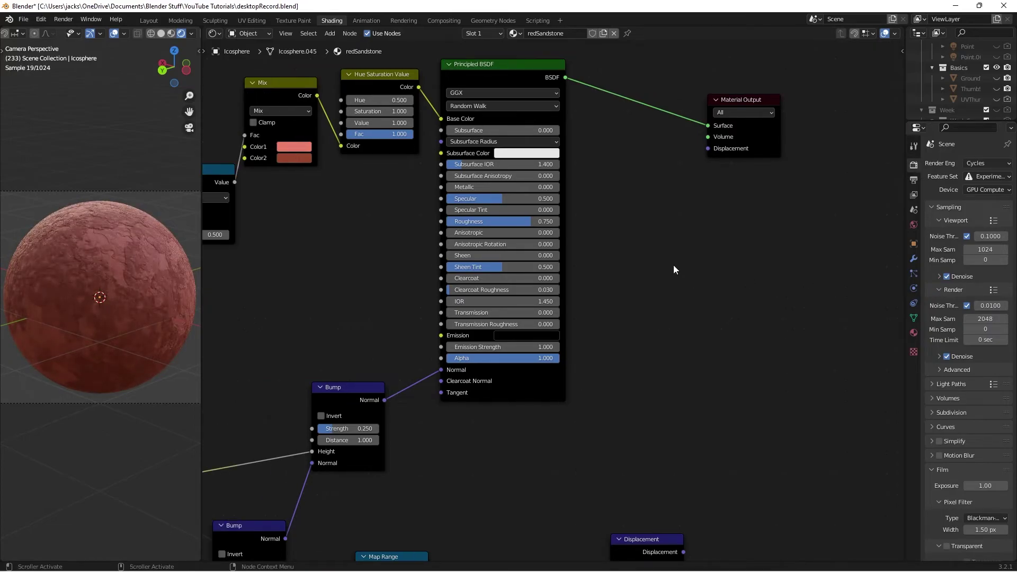
# Step: Connect the Displacement node to the Material Output's Displacement input and save the file
pyautogui.moveTo(691, 348); pyautogui.dragTo(690, 300, button='middle')
pyautogui.scroll(-2, 713, 308)
pyautogui.moveTo(654, 463); pyautogui.dragTo(707, 131)
pyautogui.click(102, 312)
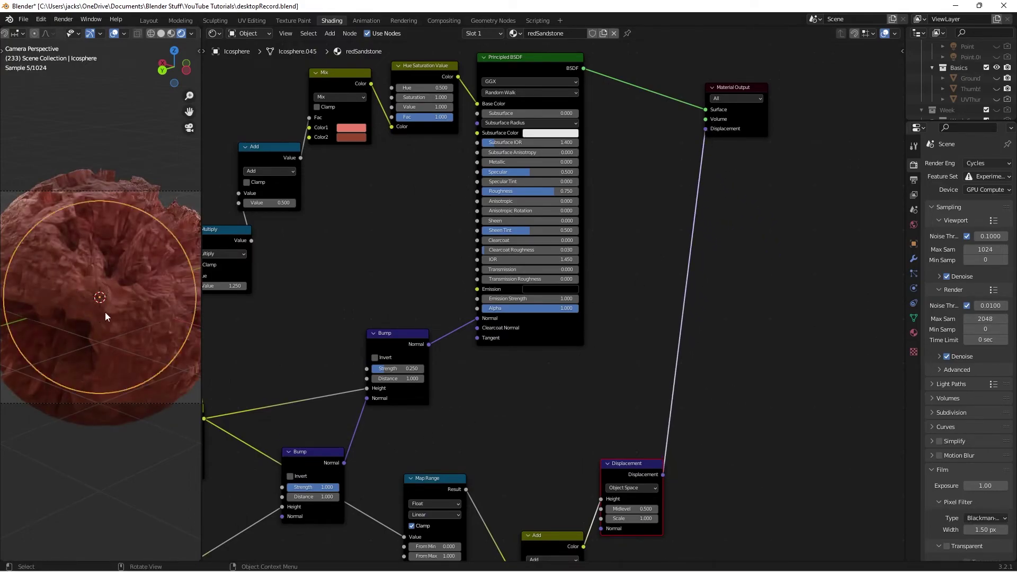
pyautogui.click(95, 456)
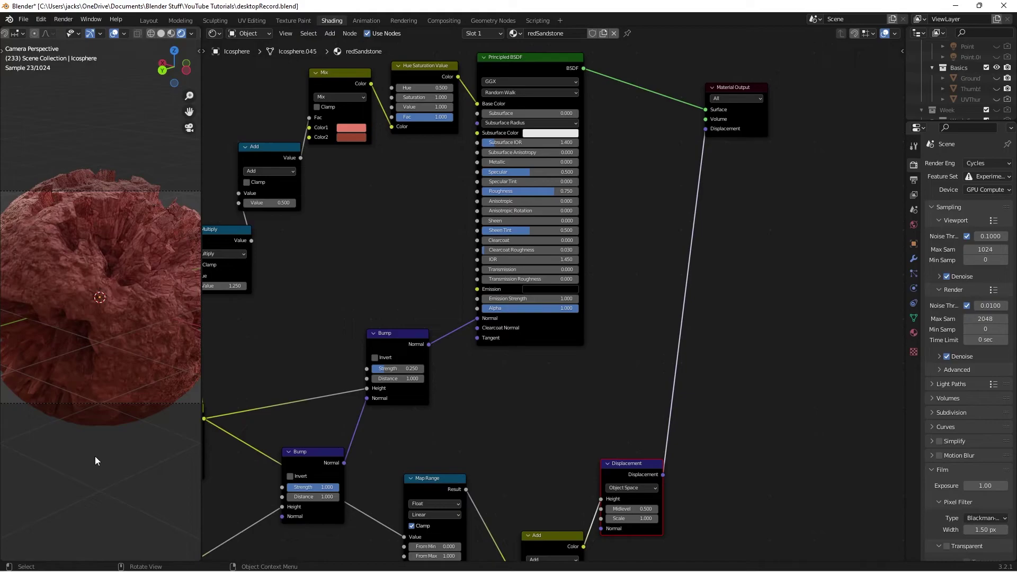
pyautogui.click(571, 433)
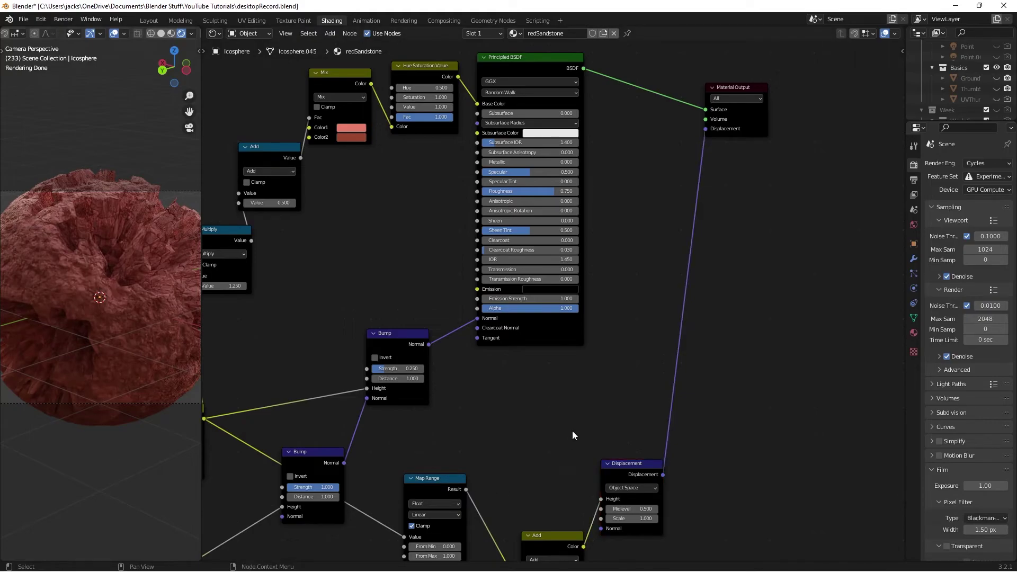
pyautogui.hotkey('ctrl', 's')
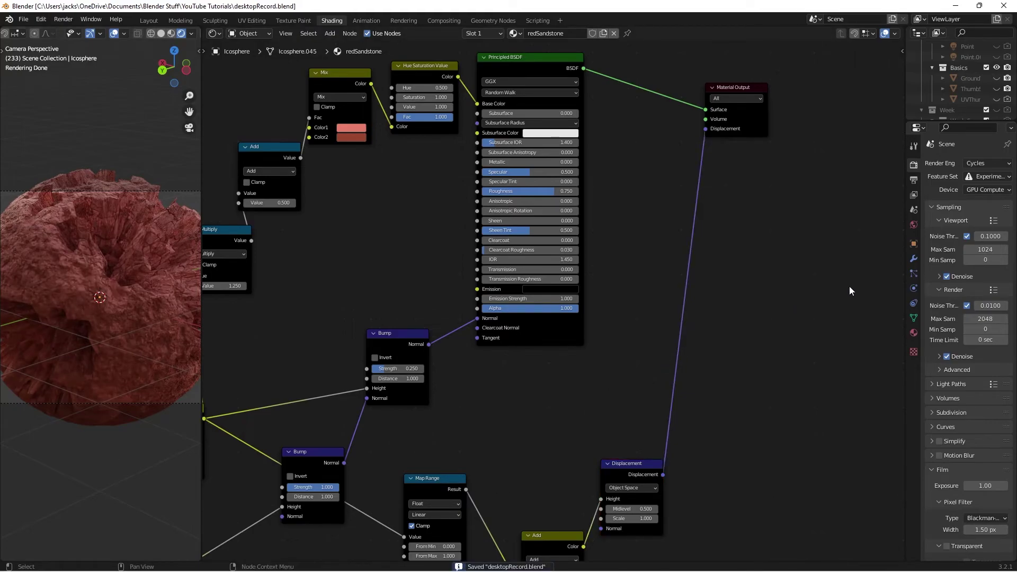
# Step: Try Scale values of 0.025 and 0.1 on the Displacement node, inspecting the sphere's surface
pyautogui.moveTo(687, 379); pyautogui.dragTo(722, 306, button='middle')
pyautogui.scroll(2, 722, 307)
pyautogui.click(106, 316)
pyautogui.click(139, 444)
pyautogui.click(123, 303)
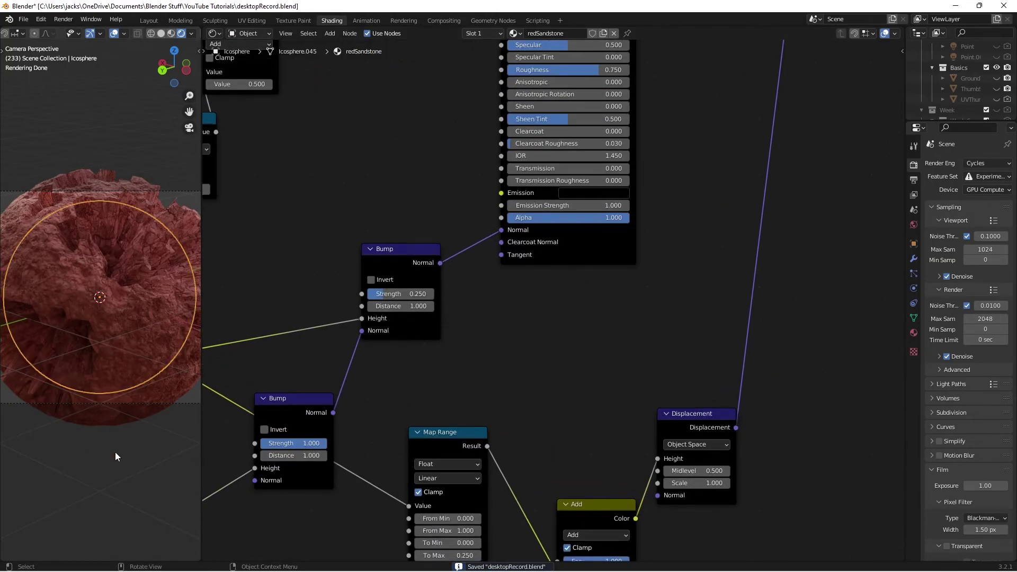
pyautogui.scroll(1, 682, 459)
pyautogui.click(683, 430)
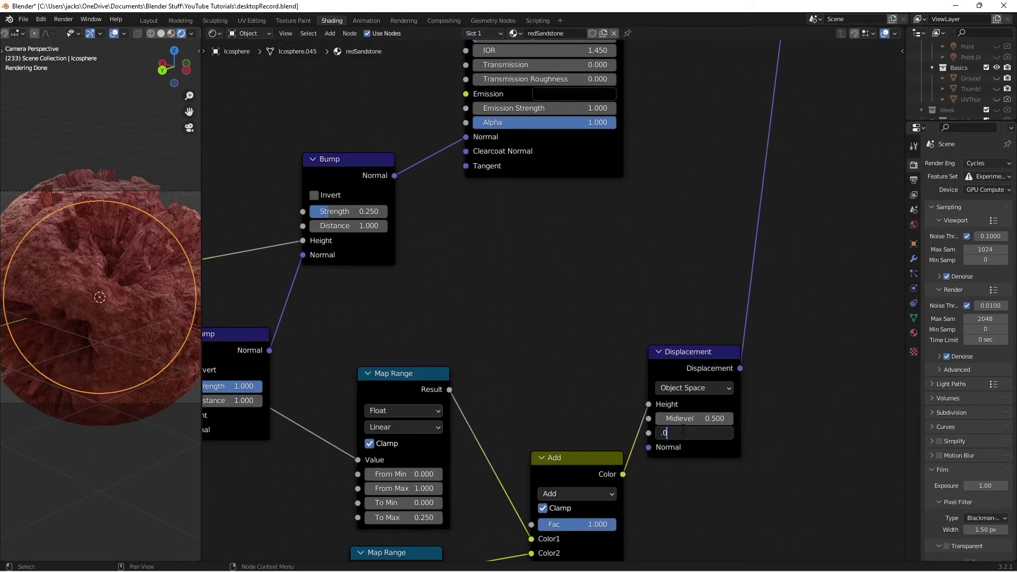
pyautogui.write('.025')
pyautogui.press('Return')
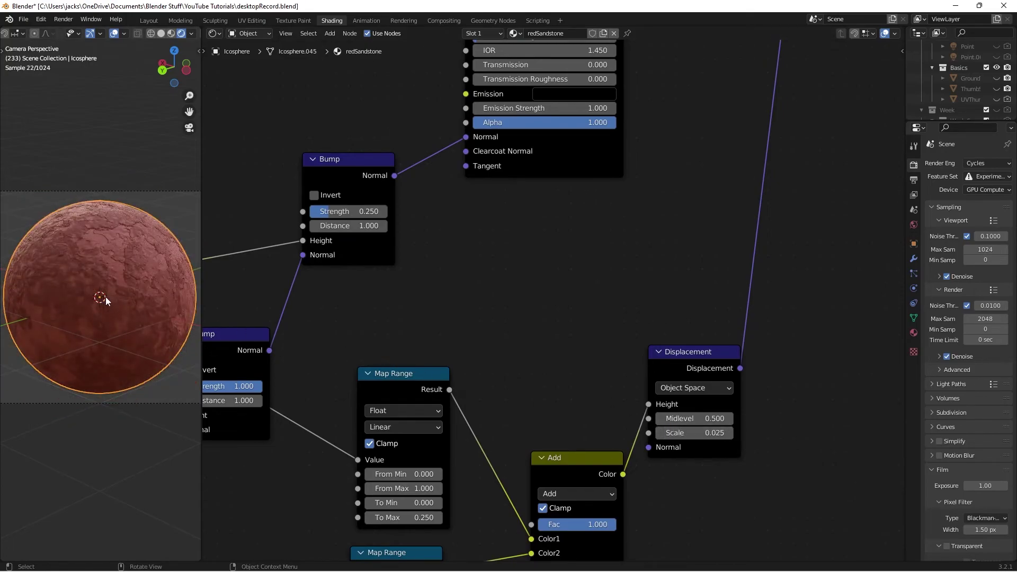
pyautogui.scroll(2, 107, 297)
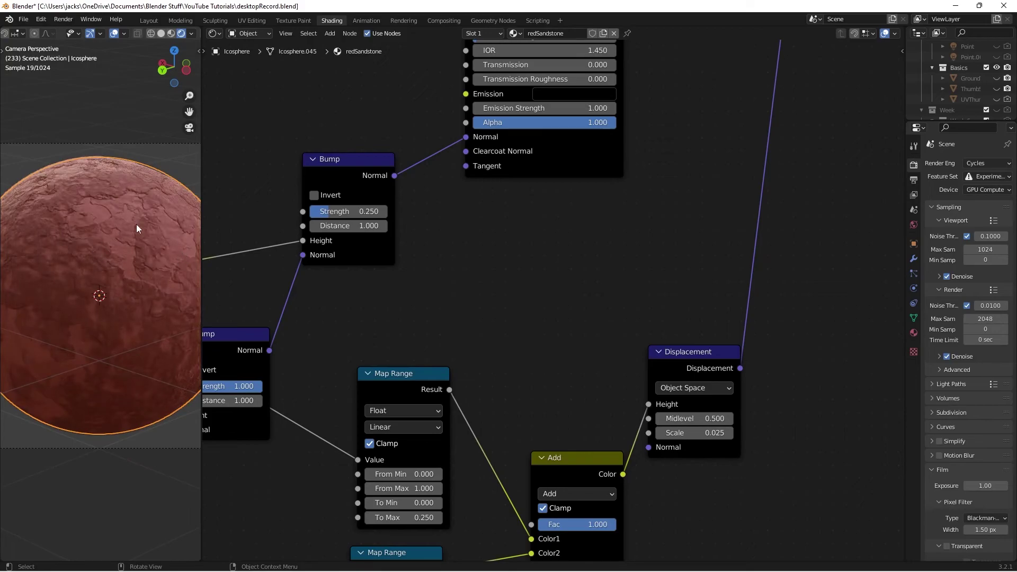
pyautogui.click(677, 433)
pyautogui.write('.1')
pyautogui.press('Return')
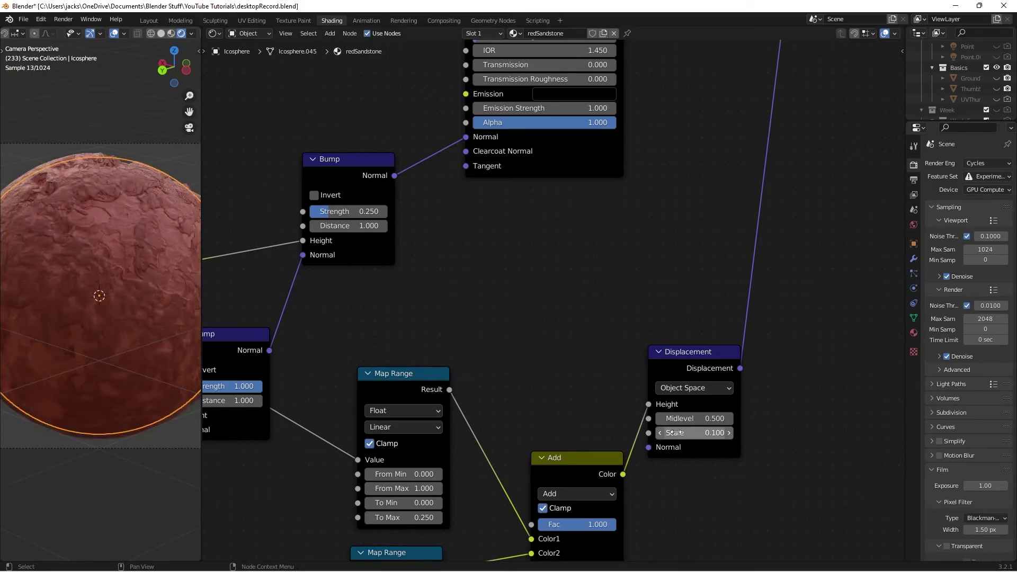
# Step: Set the Displacement node's Scale to 0.05
pyautogui.click(676, 433)
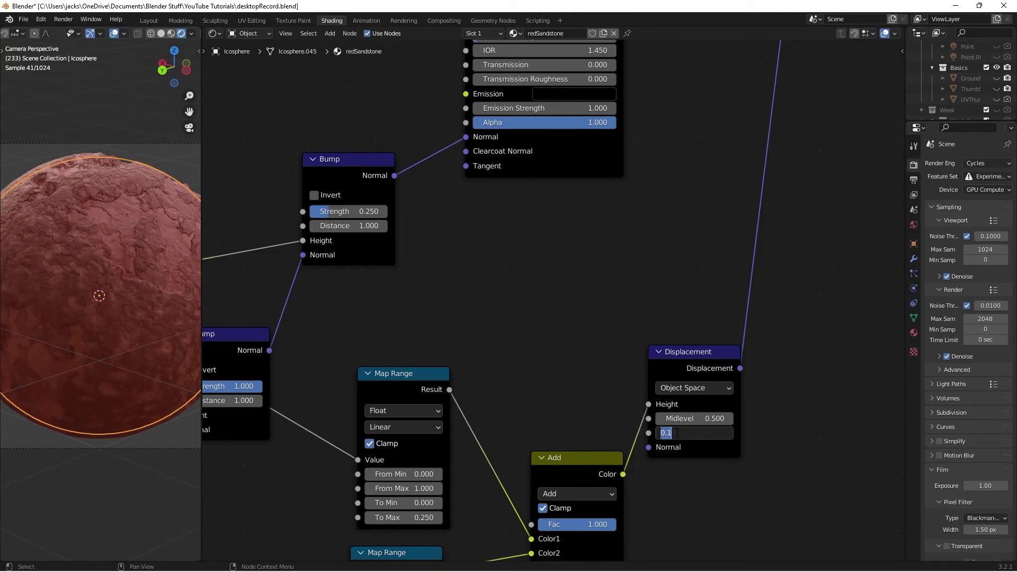
pyautogui.write('.05')
pyautogui.press('Return')
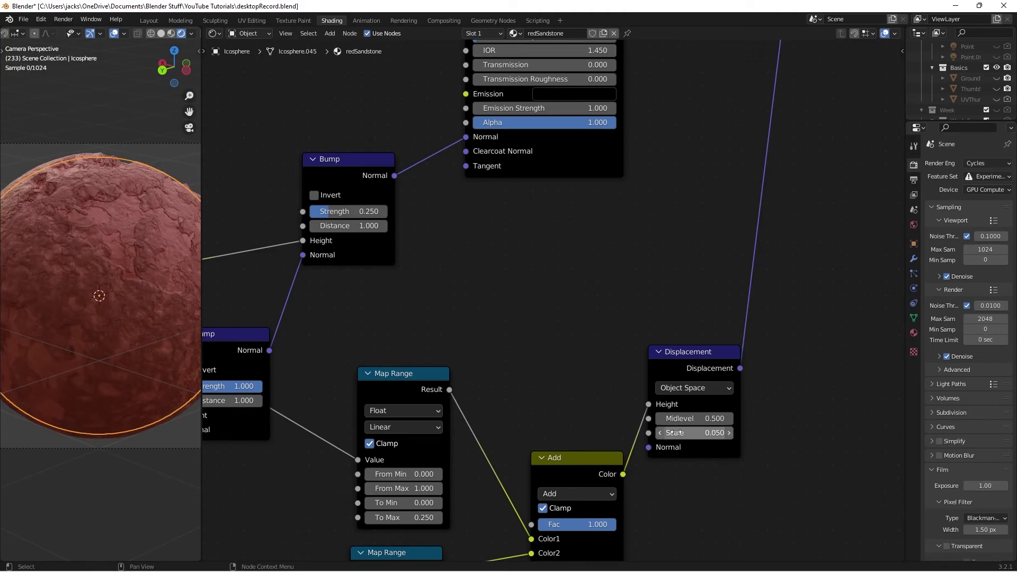